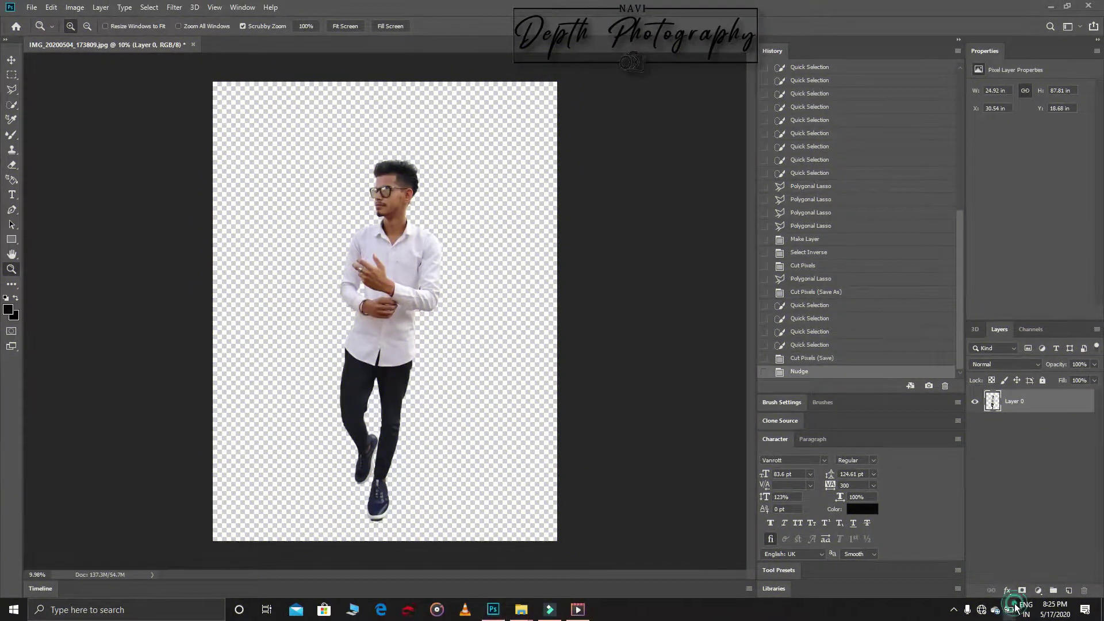
Step: Place the tree-lined path photo from File Explorer into the document as a smart object
click(1015, 607)
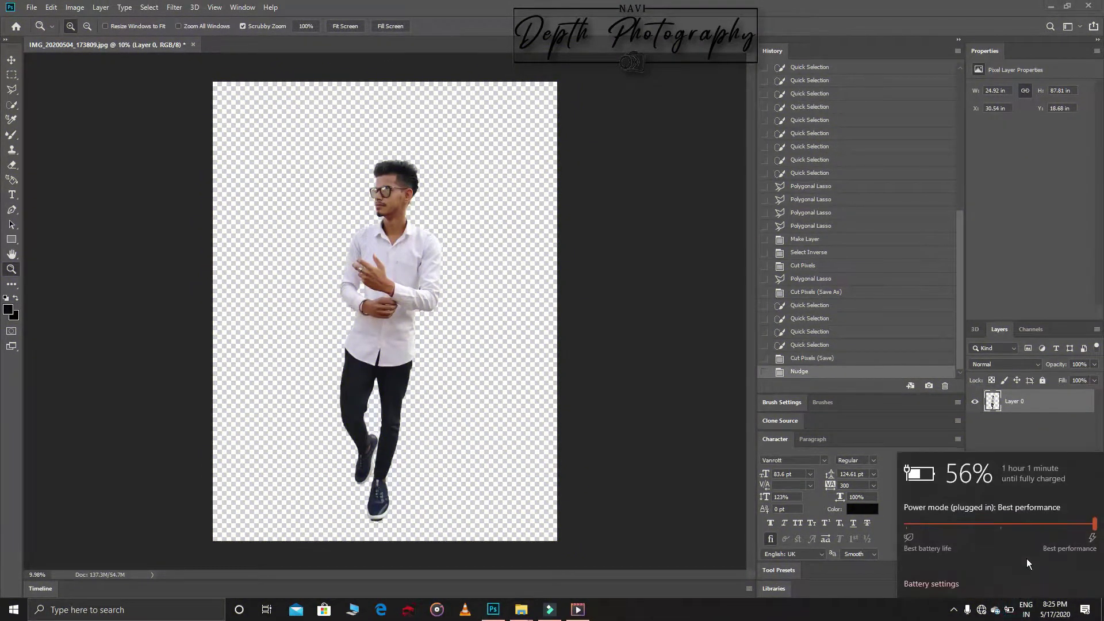
click(457, 229)
mouse_move(521, 610)
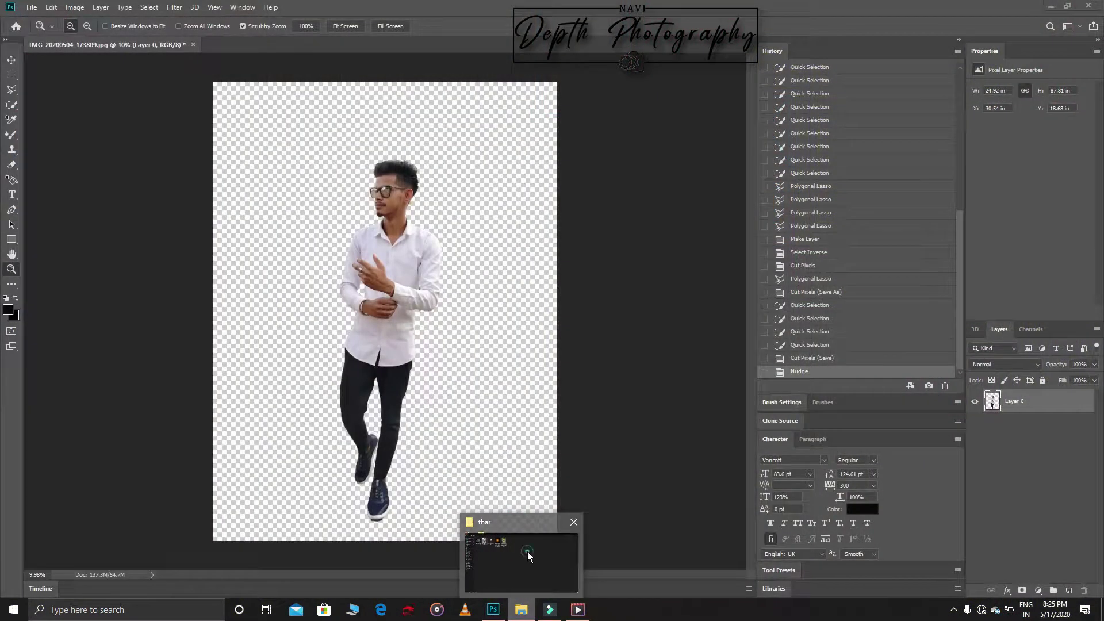
click(527, 551)
drag(381, 83, 486, 437)
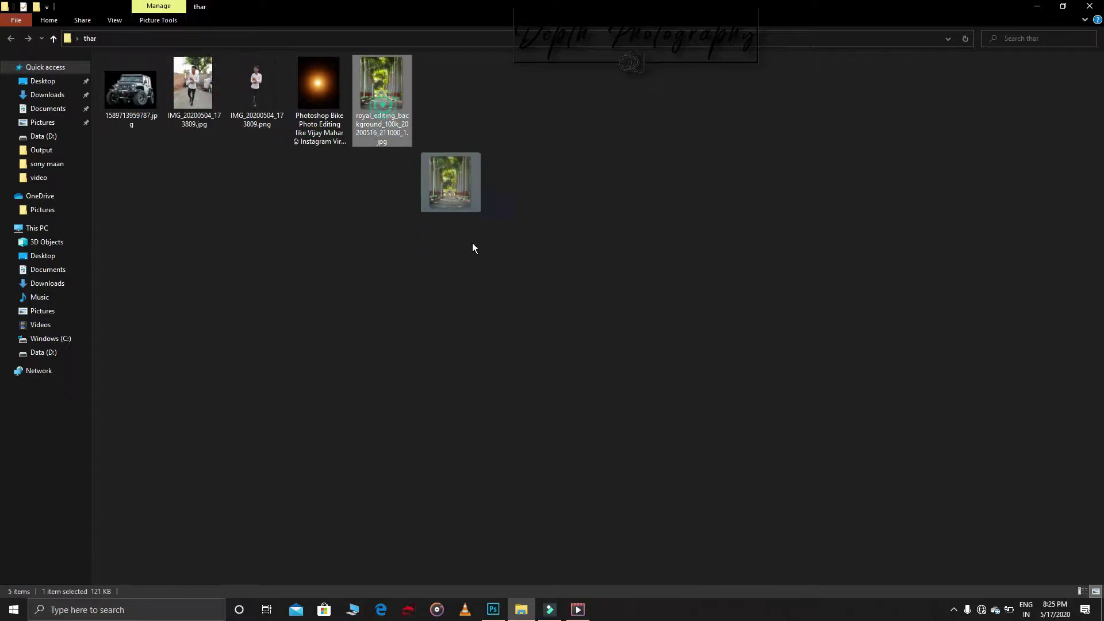
key(Return)
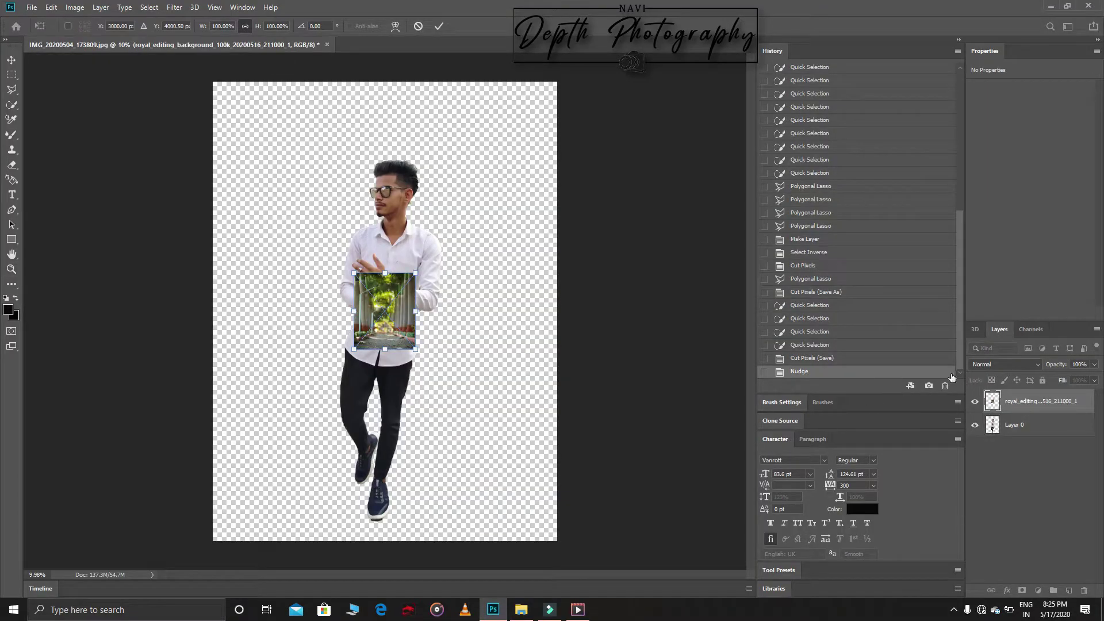
Step: Move the path photo's layer below Layer 0 and scale it up toward the canvas edges
drag(1032, 402, 1015, 494)
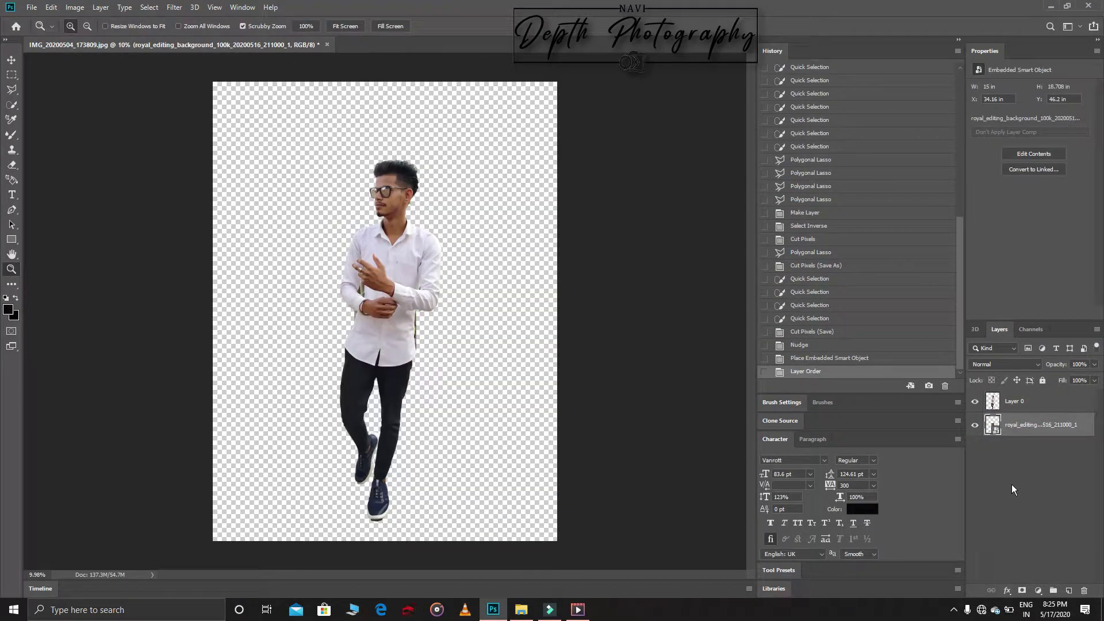
key(ctrl+t)
mouse_move(420, 269)
mouse_down()
mouse_move(509, 151)
mouse_move(374, 138)
mouse_up()
drag(415, 331, 527, 529)
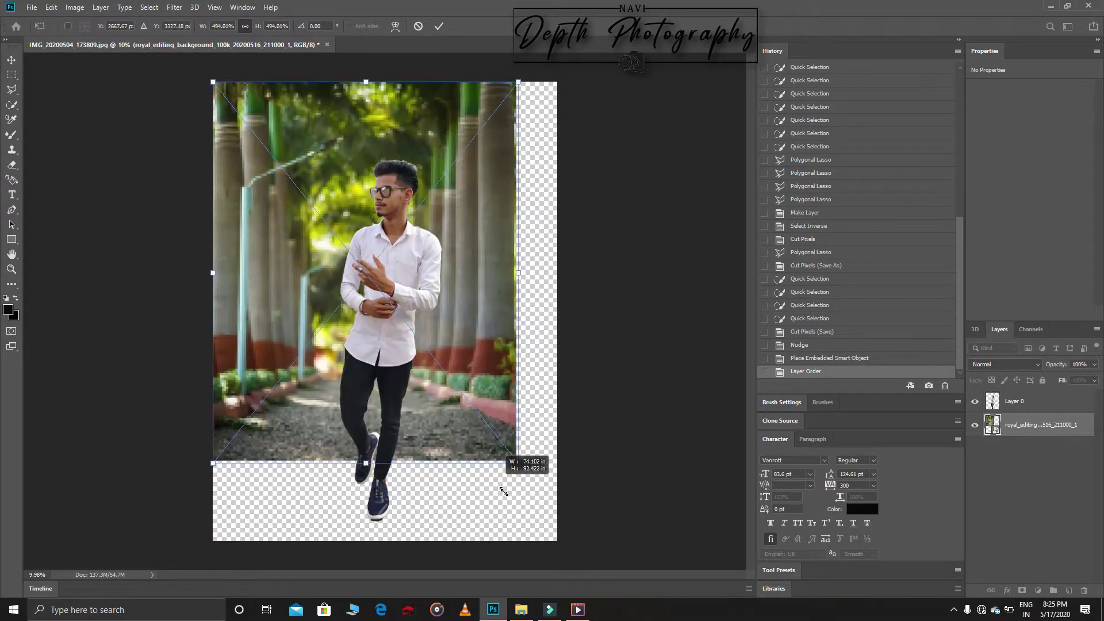
click(437, 25)
Step: Scale the man on Layer 0 to about 63%, rotate him -2.36°, and move him right and down
key(z)
click(1046, 404)
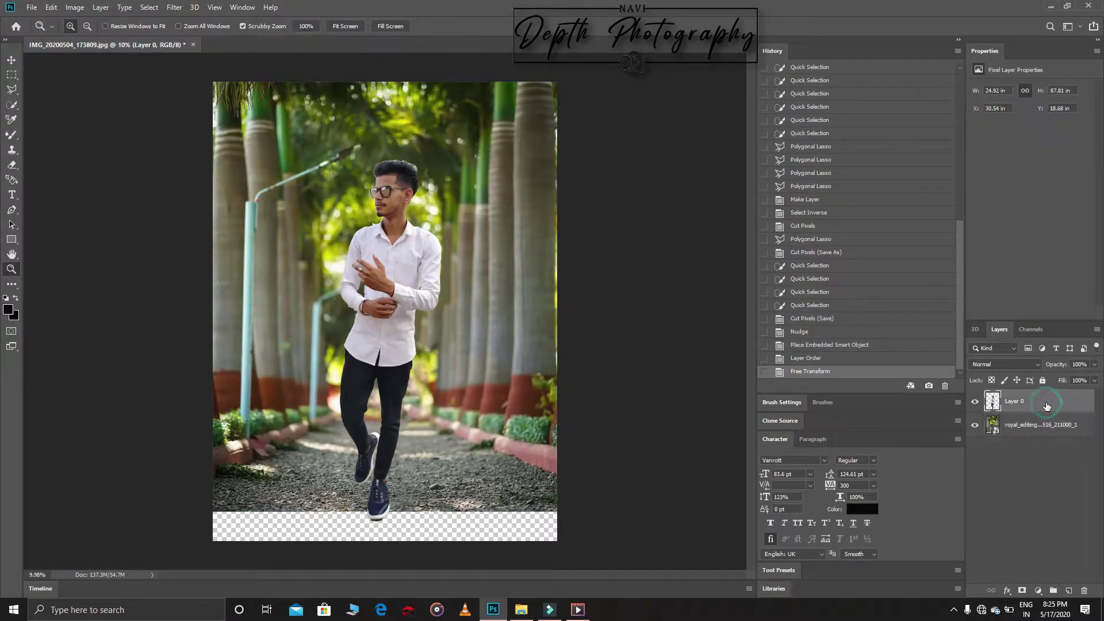
key(ctrl+t)
drag(375, 264, 382, 237)
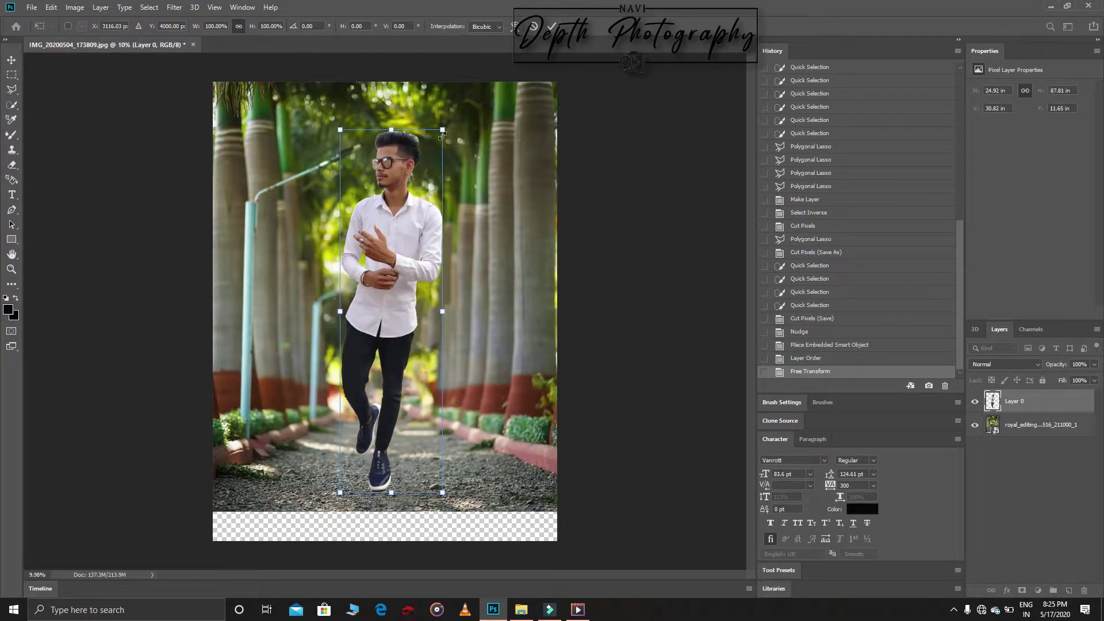
drag(442, 132, 409, 235)
drag(447, 299, 408, 339)
mouse_move(416, 237)
mouse_down()
mouse_move(407, 271)
mouse_move(409, 261)
mouse_up()
mouse_move(397, 326)
mouse_down()
mouse_move(410, 321)
mouse_move(413, 334)
mouse_up()
click(552, 26)
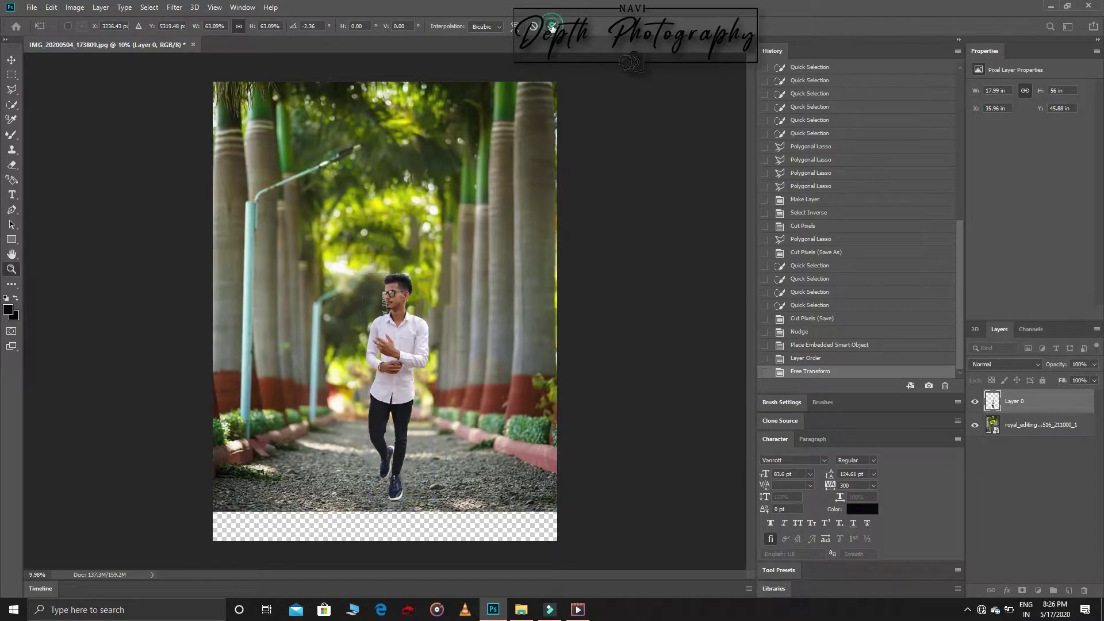
Step: Place jeep_PNG142.png, flip it horizontally, and enlarge it onto the path
click(1011, 429)
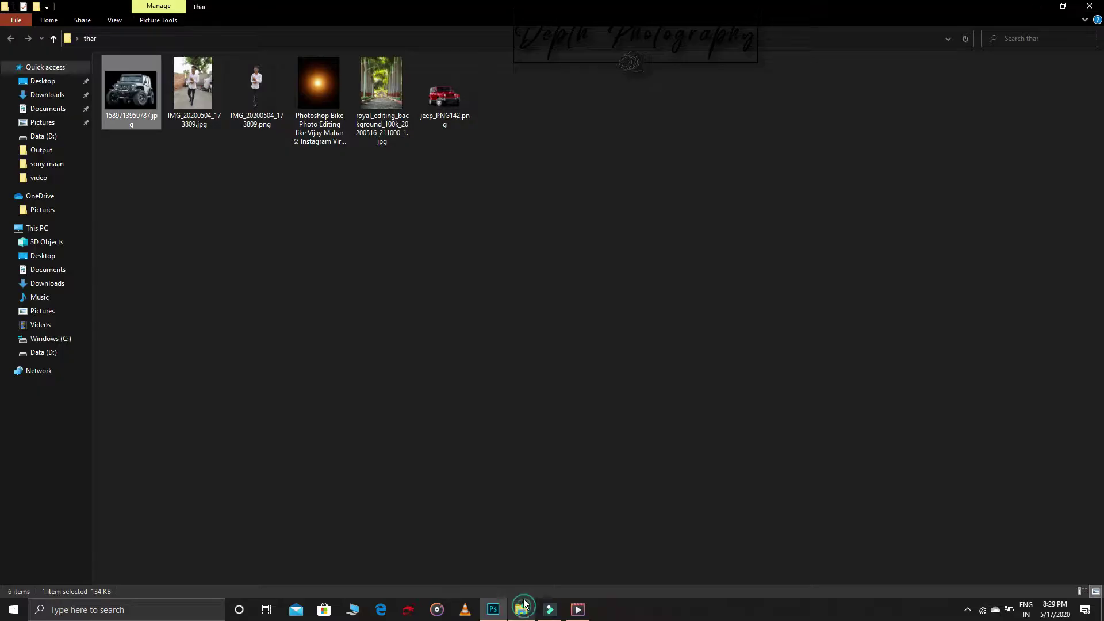
mouse_move(444, 92)
mouse_down()
mouse_move(535, 278)
mouse_move(384, 311)
mouse_move(638, 457)
mouse_up()
mouse_move(547, 379)
mouse_down()
mouse_move(414, 330)
mouse_move(391, 402)
mouse_up()
right_click(489, 341)
click(522, 474)
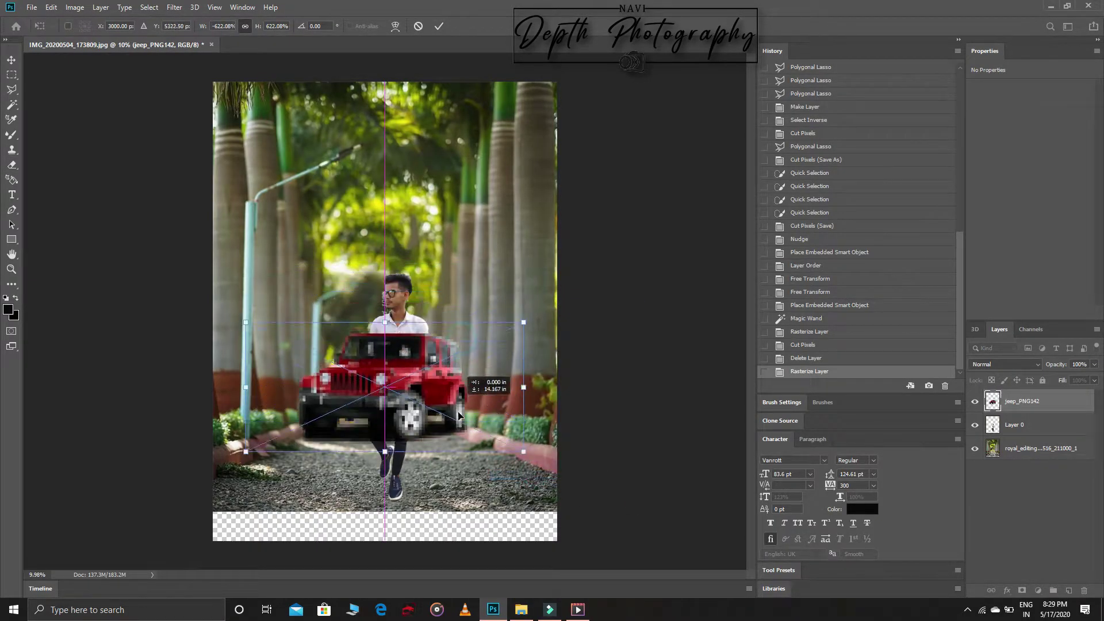
drag(385, 345, 385, 288)
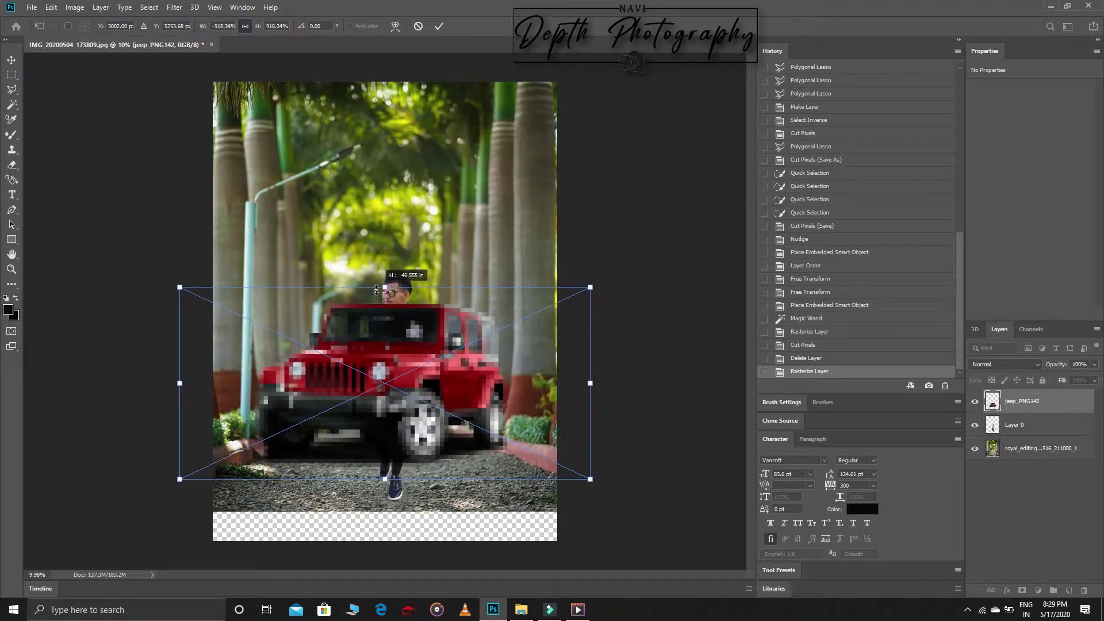
drag(592, 383, 469, 398)
click(437, 27)
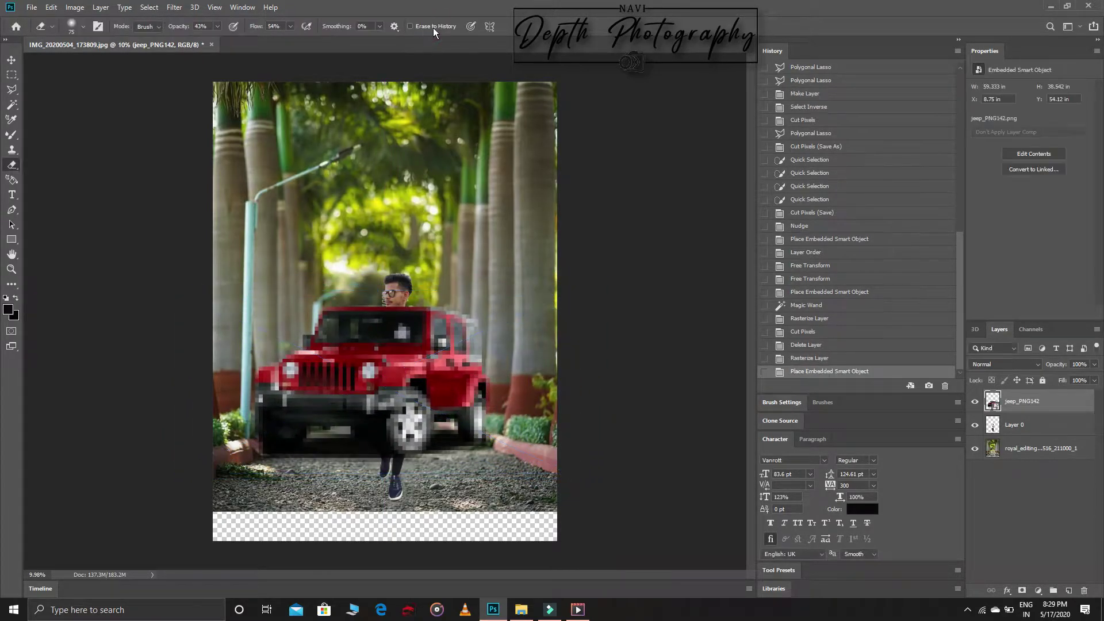
Step: Move the jeep layer beneath the man and refine its size and position behind him
drag(1023, 401, 1029, 440)
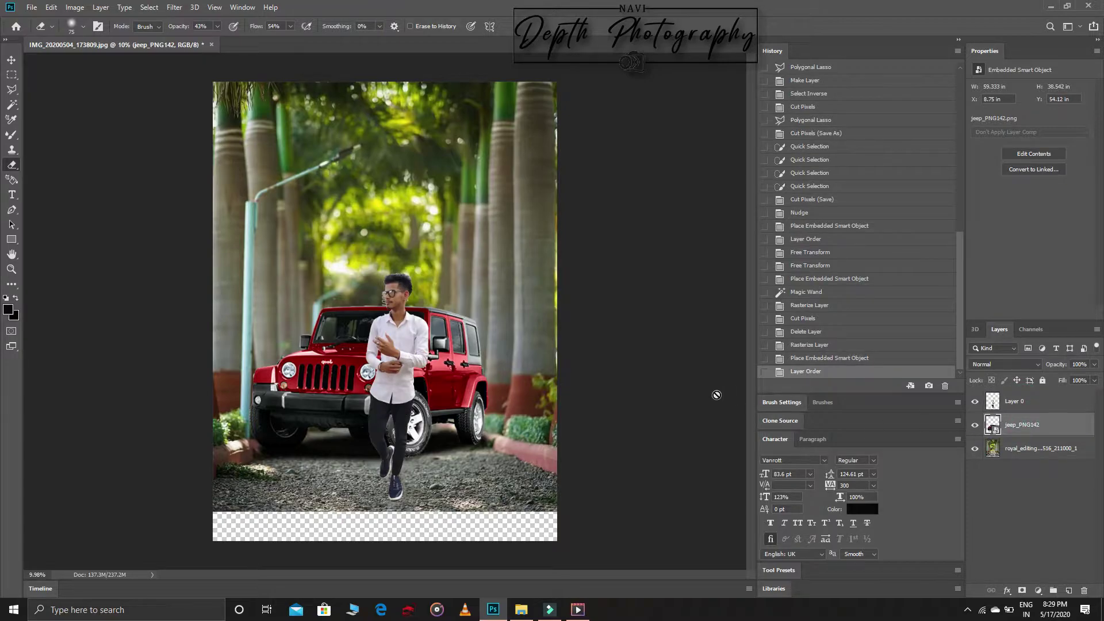
key(ctrl+t)
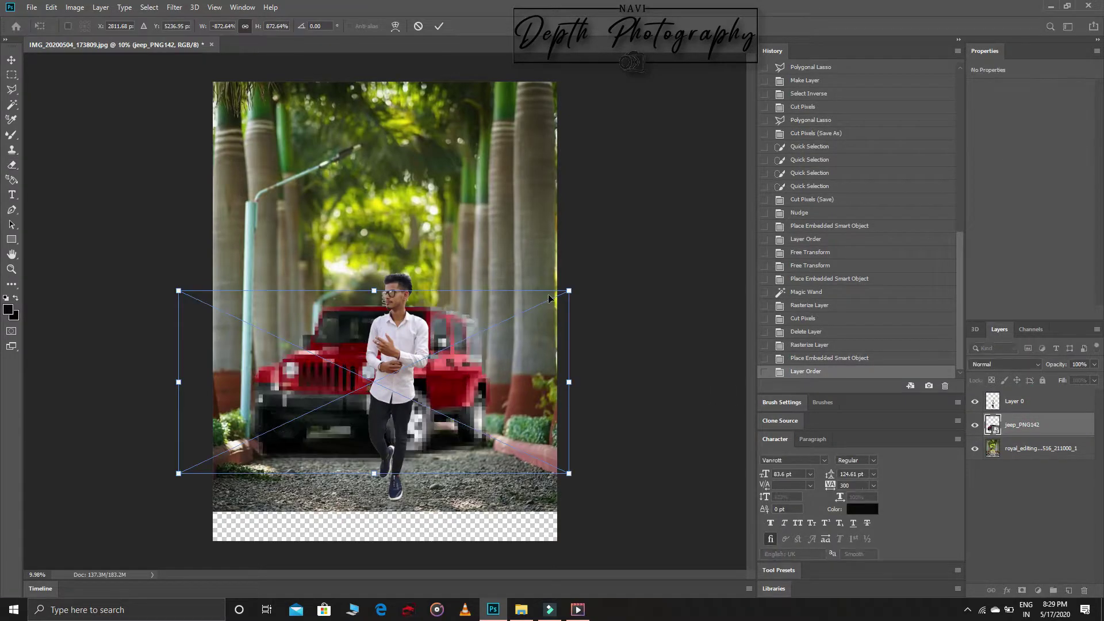
drag(567, 291, 496, 364)
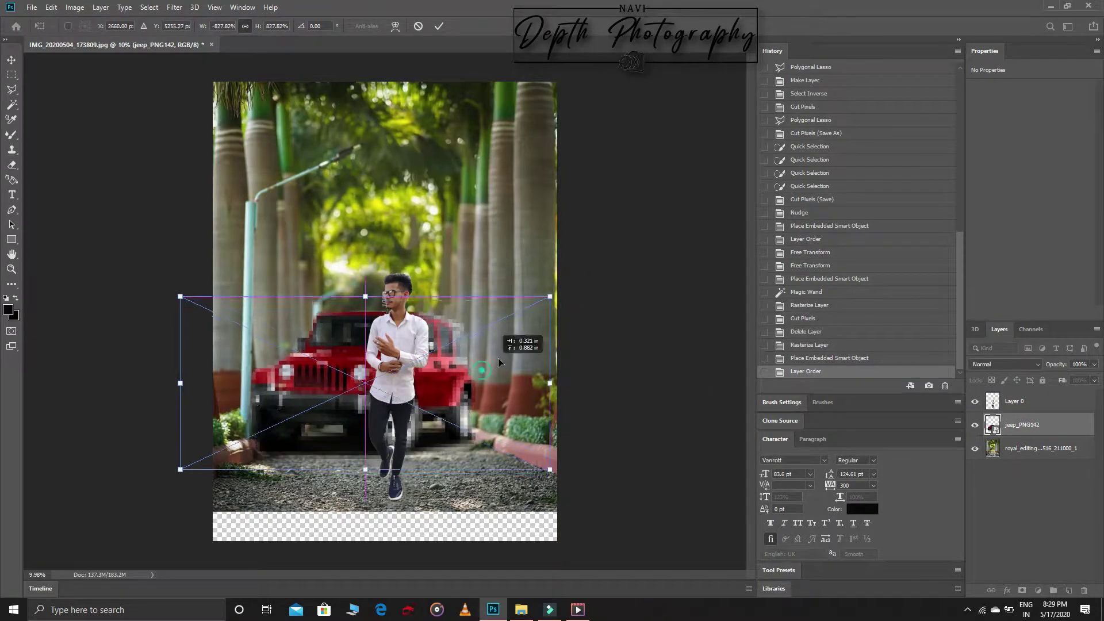
click(442, 28)
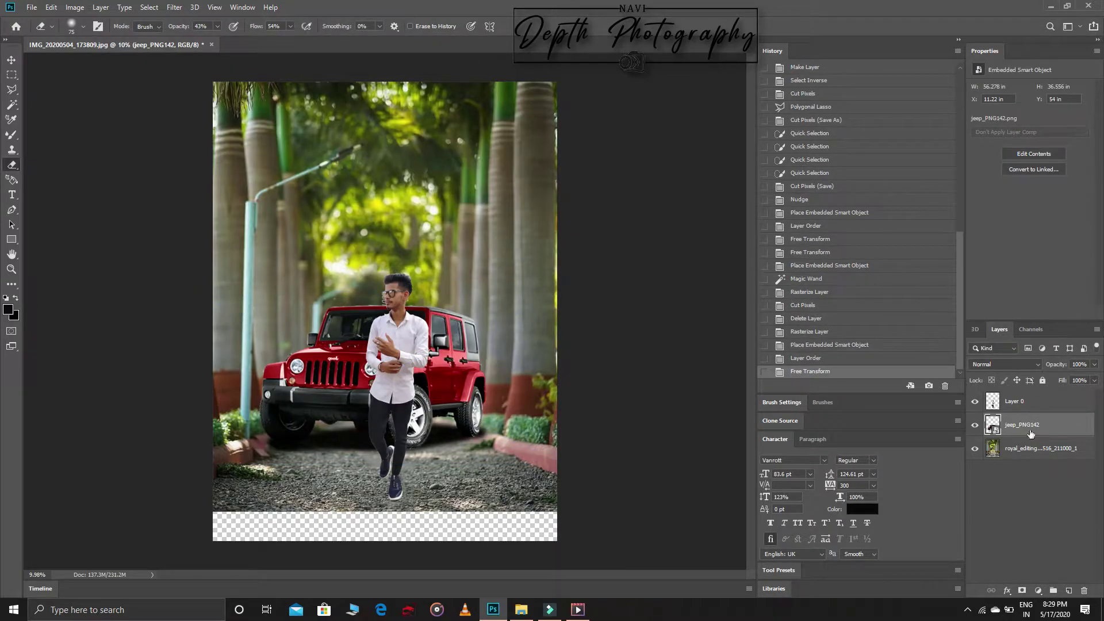
click(1037, 450)
Step: Stretch the path background wider on both sides and slightly lower, then nudge the man left
key(ctrl+t)
drag(554, 295, 566, 296)
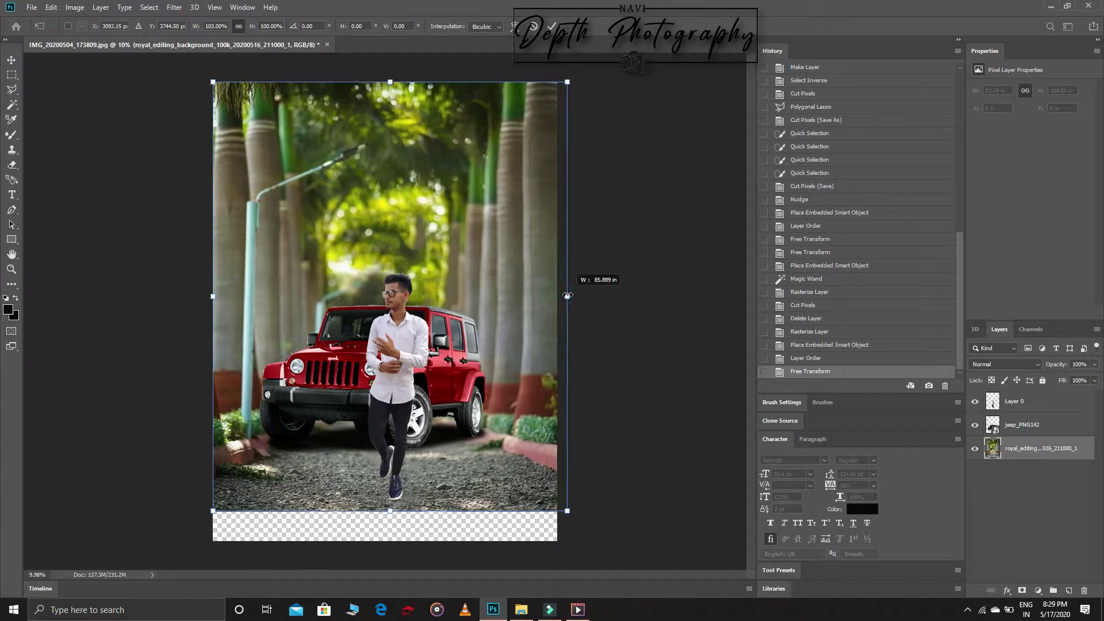
drag(213, 296, 200, 296)
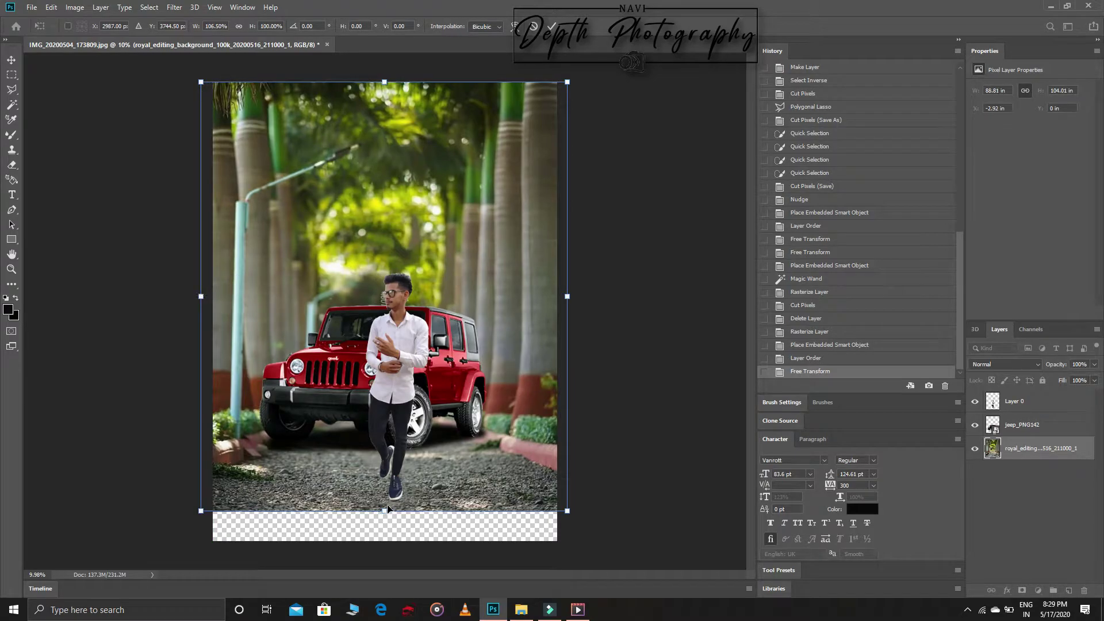
drag(384, 511, 384, 513)
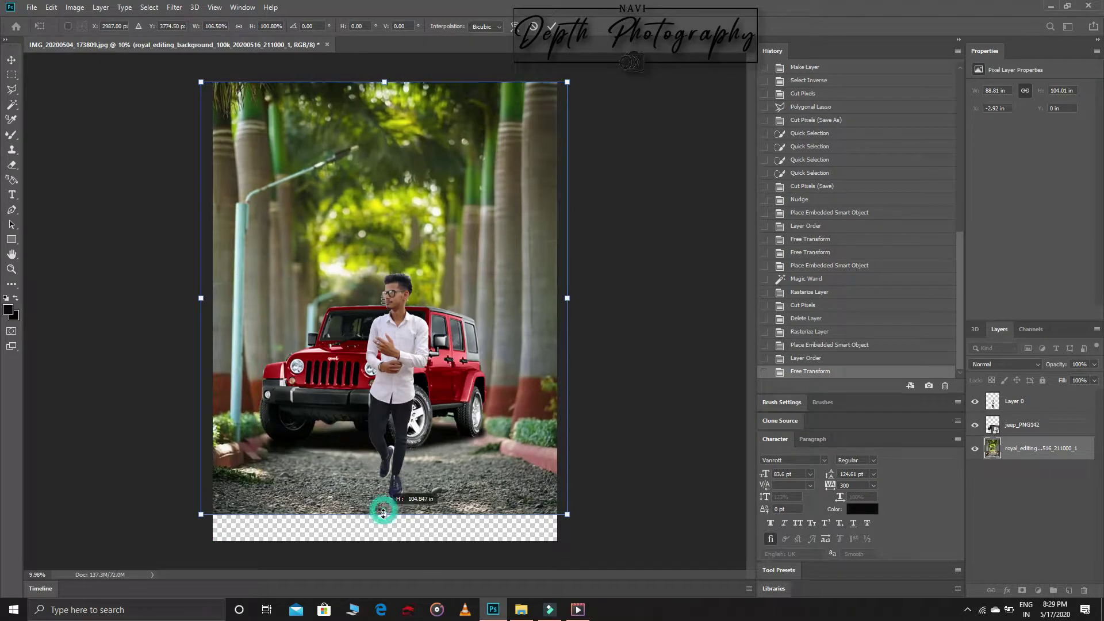
click(548, 27)
key(e)
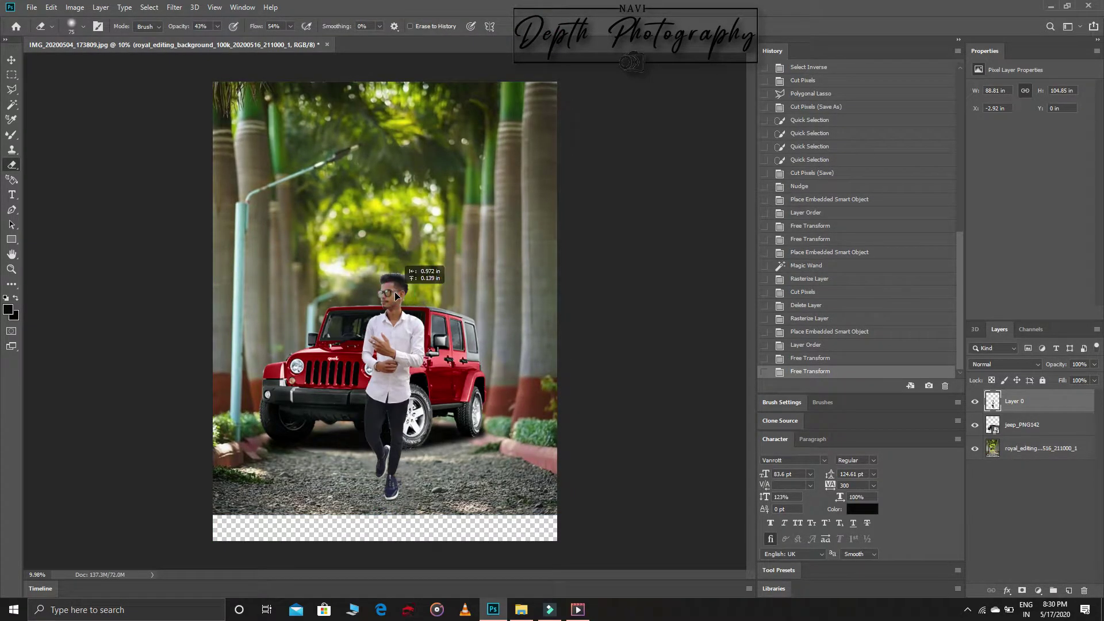
drag(400, 297, 395, 293)
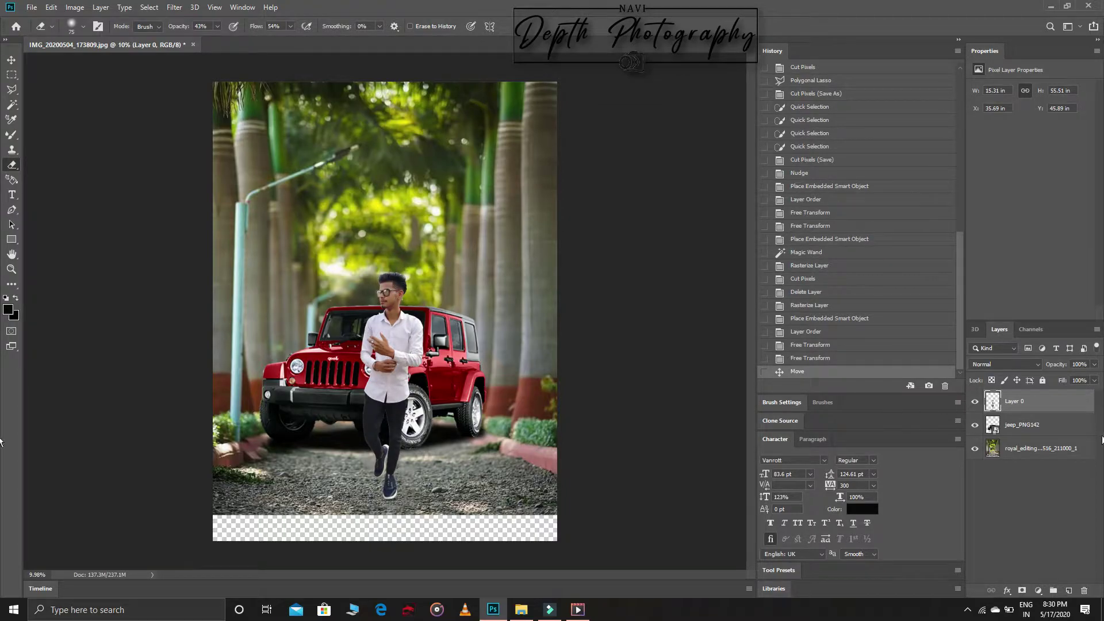
Step: Merge the jeep down into the background and feather a rectangular selection over the upper area
right_click(1035, 425)
click(906, 448)
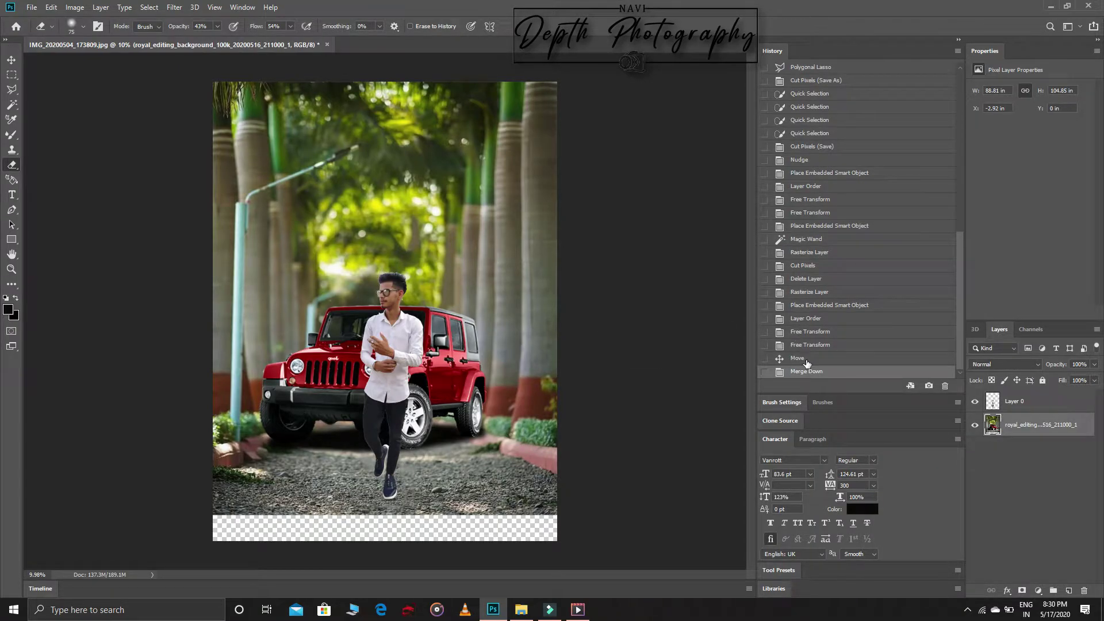
click(12, 75)
drag(210, 81, 625, 430)
right_click(480, 313)
click(499, 339)
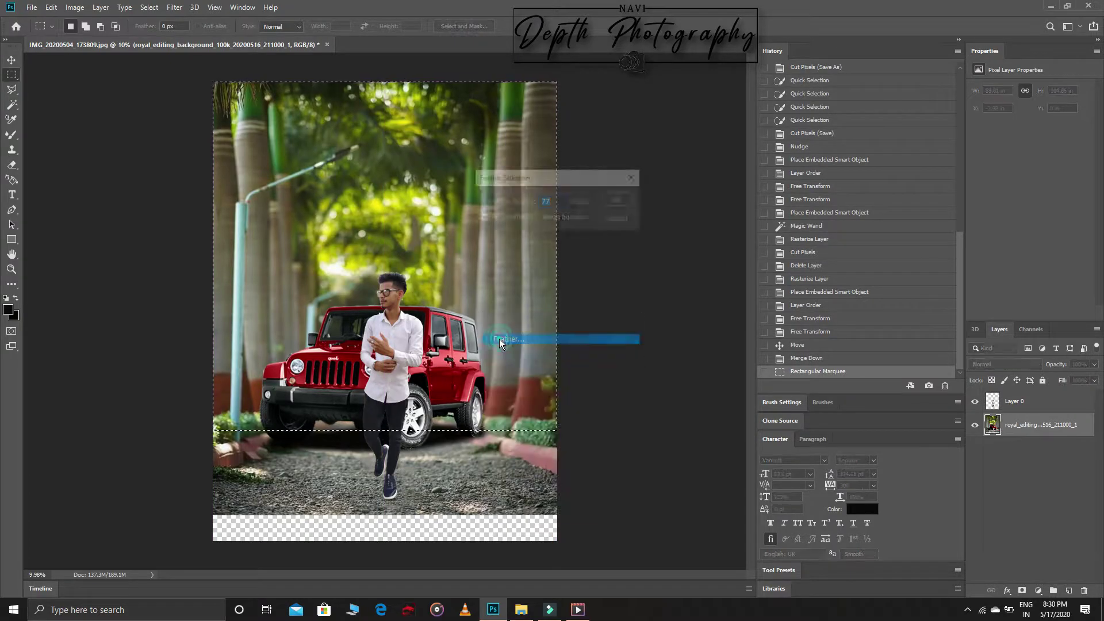
click(616, 200)
Step: Open the Tilt-Shift blur from Filter > Blur Gallery
click(174, 7)
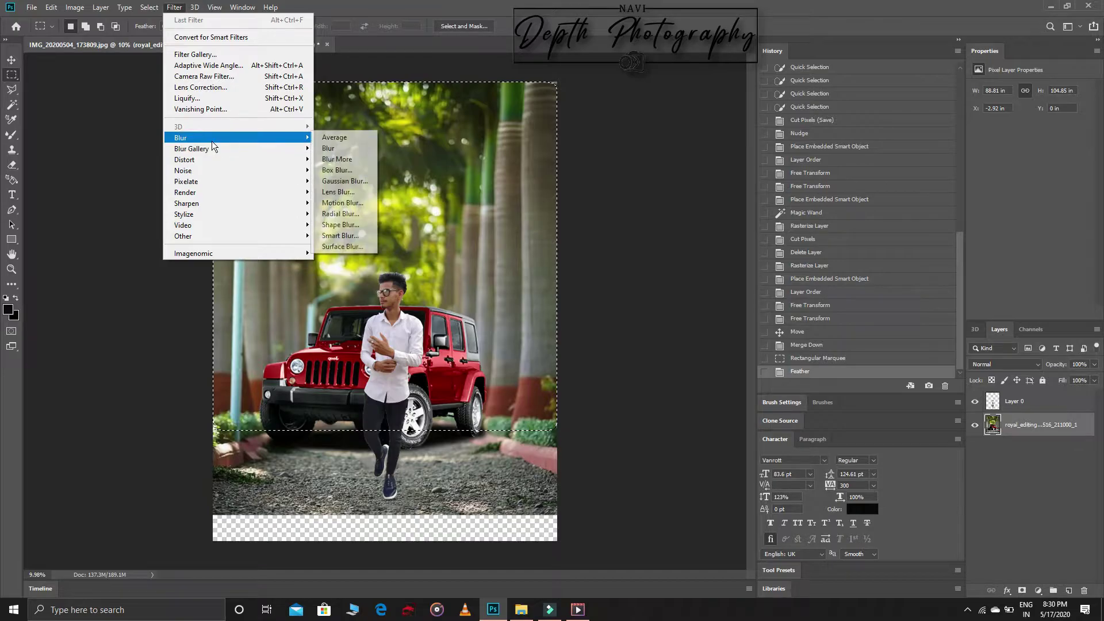
click(291, 159)
mouse_move(192, 148)
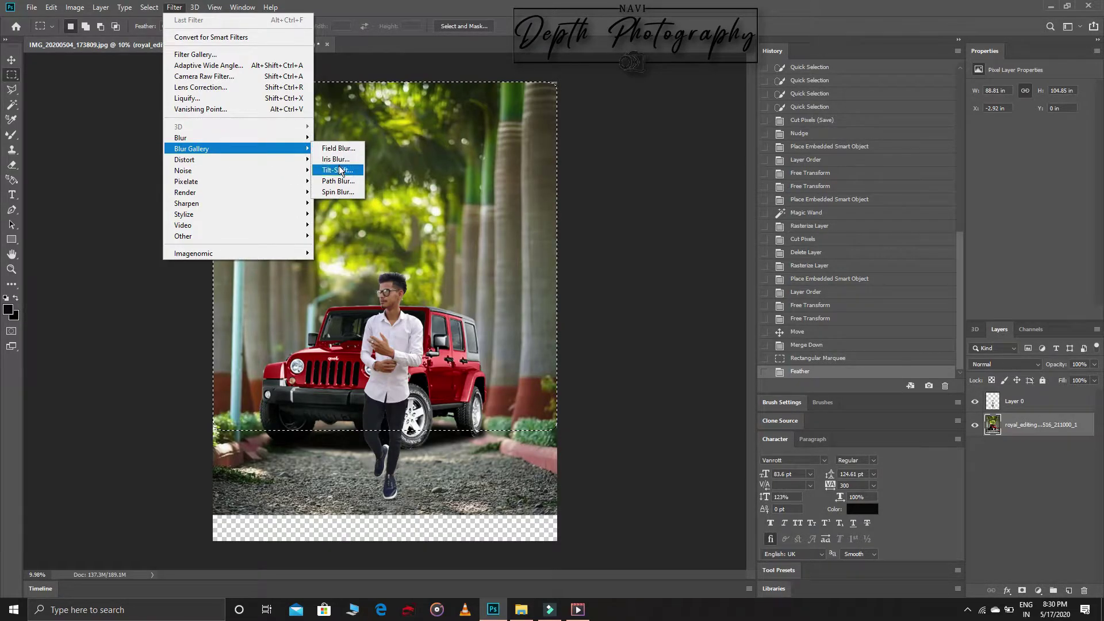
click(338, 170)
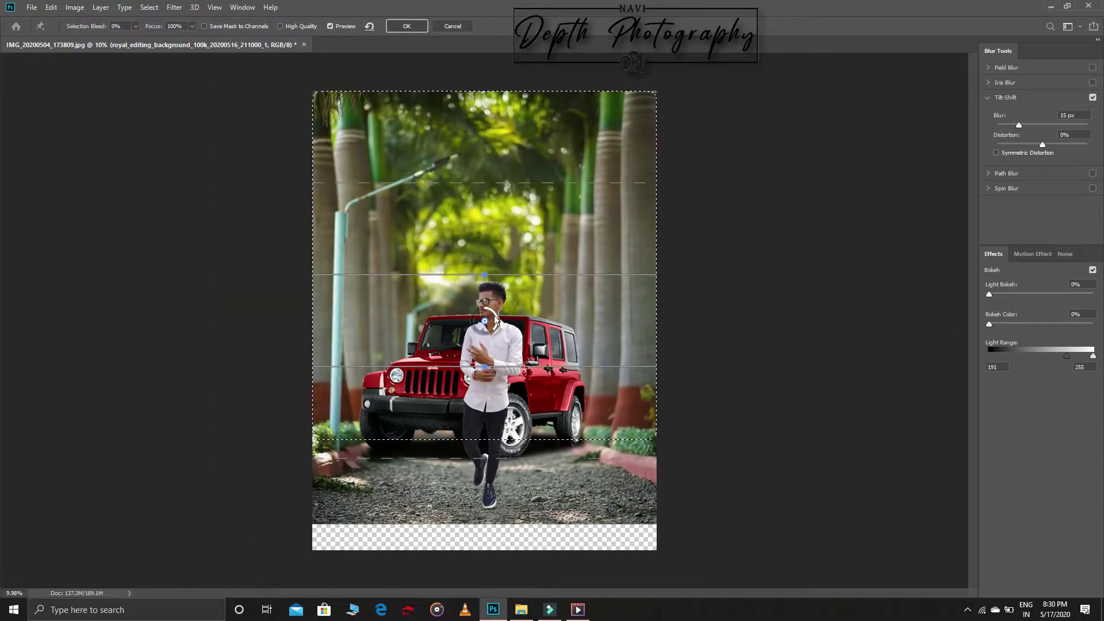
Step: Position the Tilt-Shift focus band, raising its top edge and lowering its bottom edge toward the jeep
drag(491, 326, 488, 246)
drag(489, 299, 489, 253)
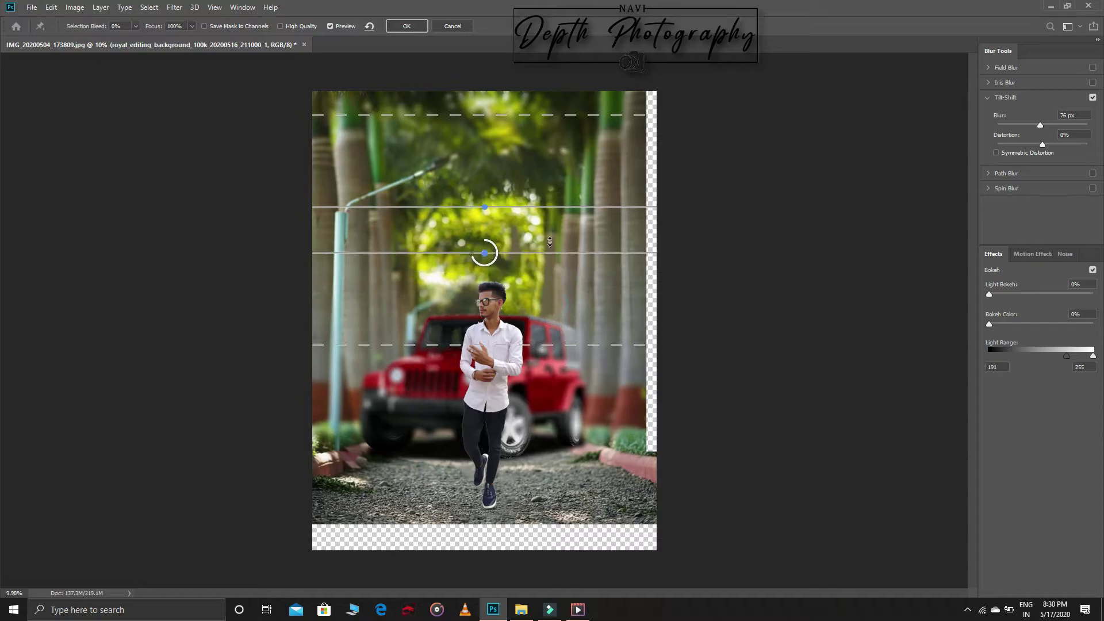
drag(491, 215, 484, 204)
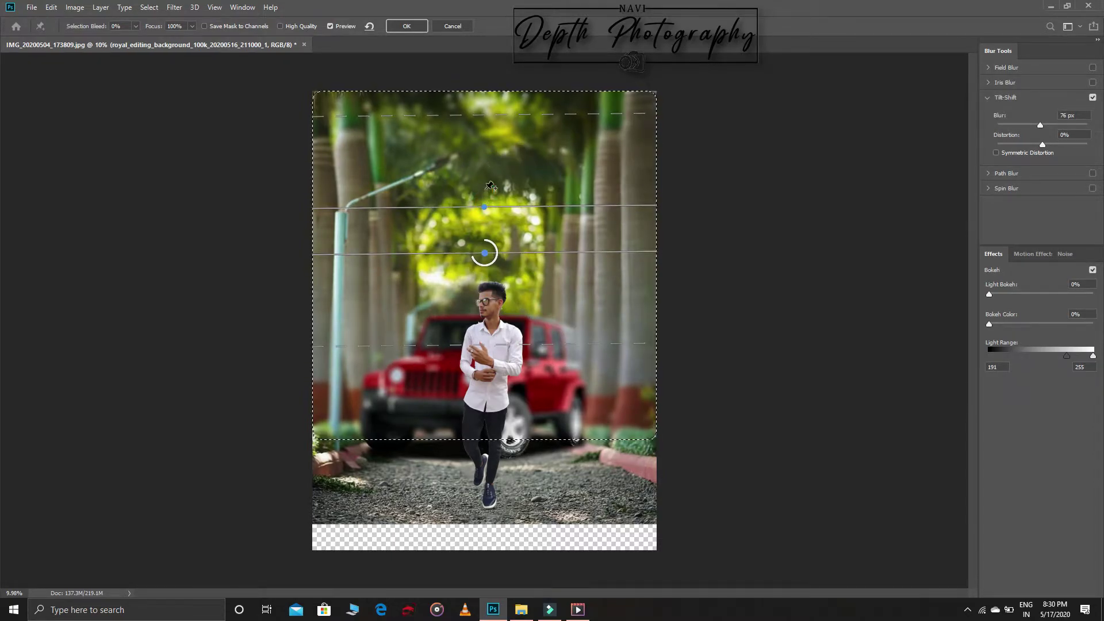
key(ctrl+z)
drag(488, 207, 486, 150)
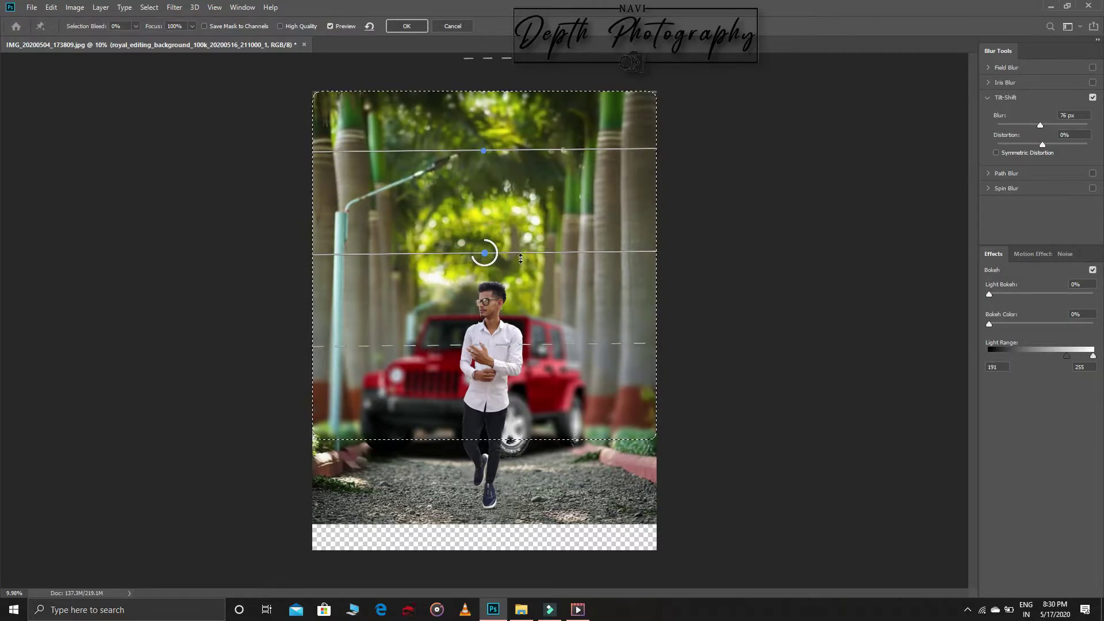
drag(531, 347, 537, 451)
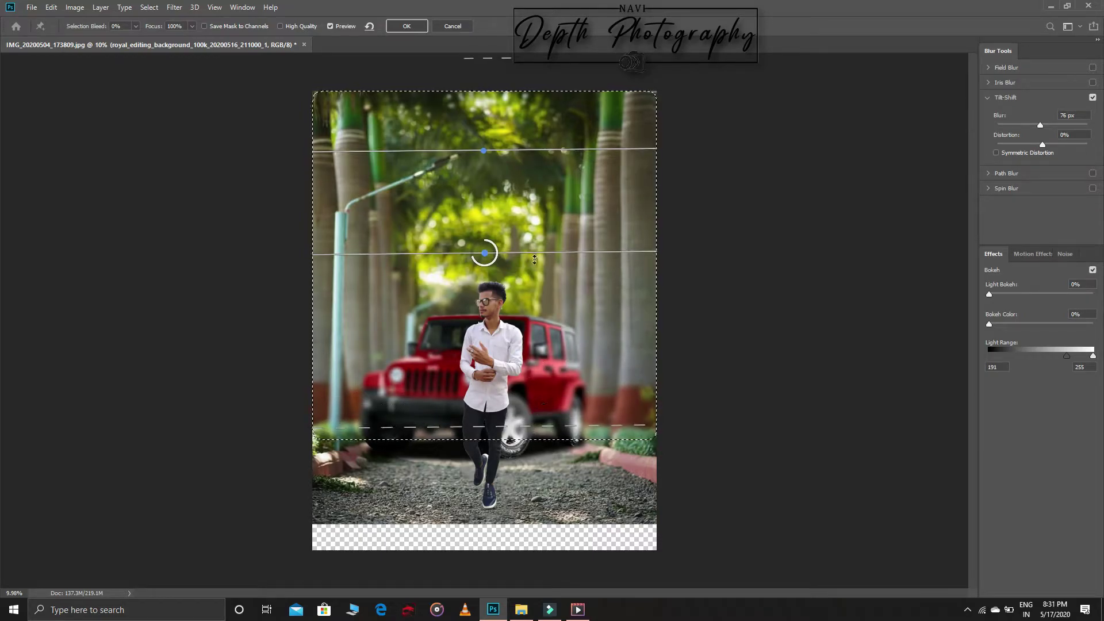
drag(533, 262, 534, 308)
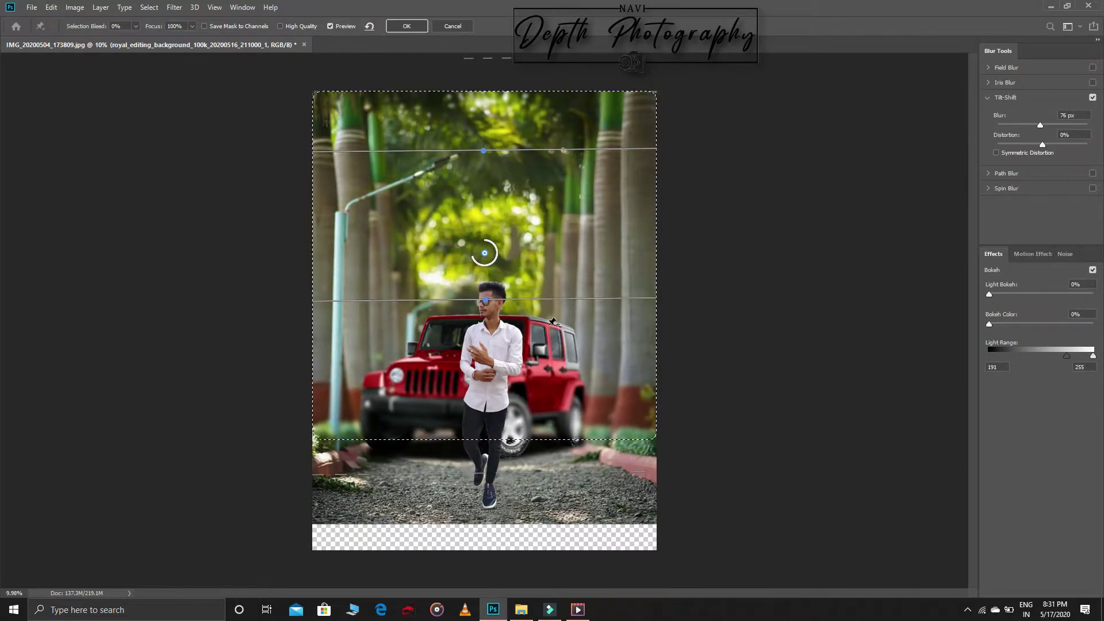
Step: Apply the tilt-shift at 15 px blur, then revert it in History to before the merge
drag(479, 267, 474, 258)
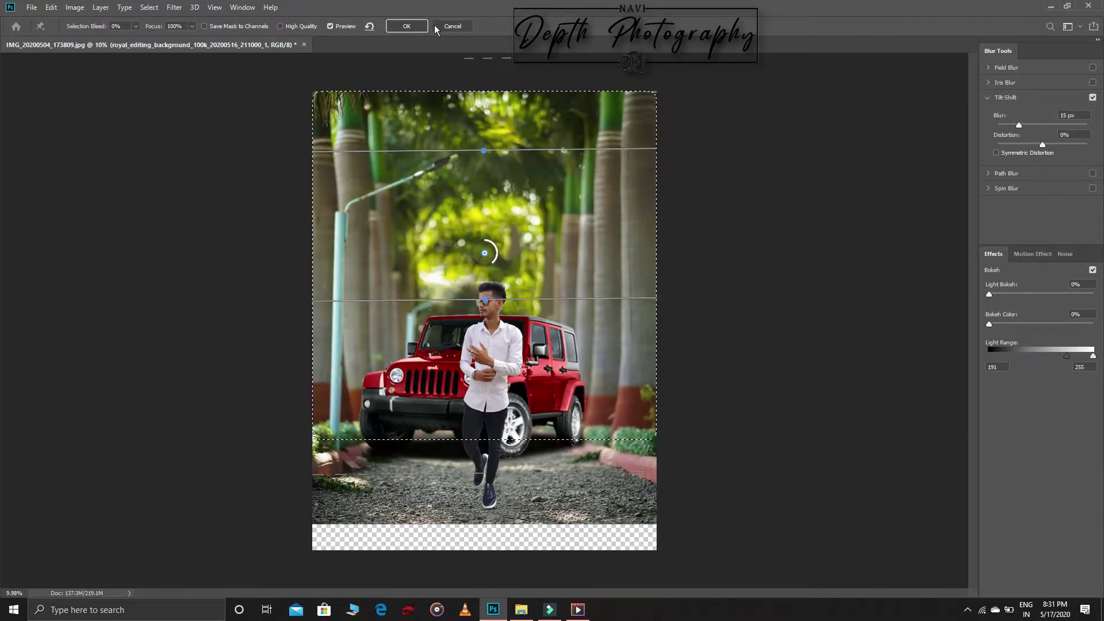
click(406, 26)
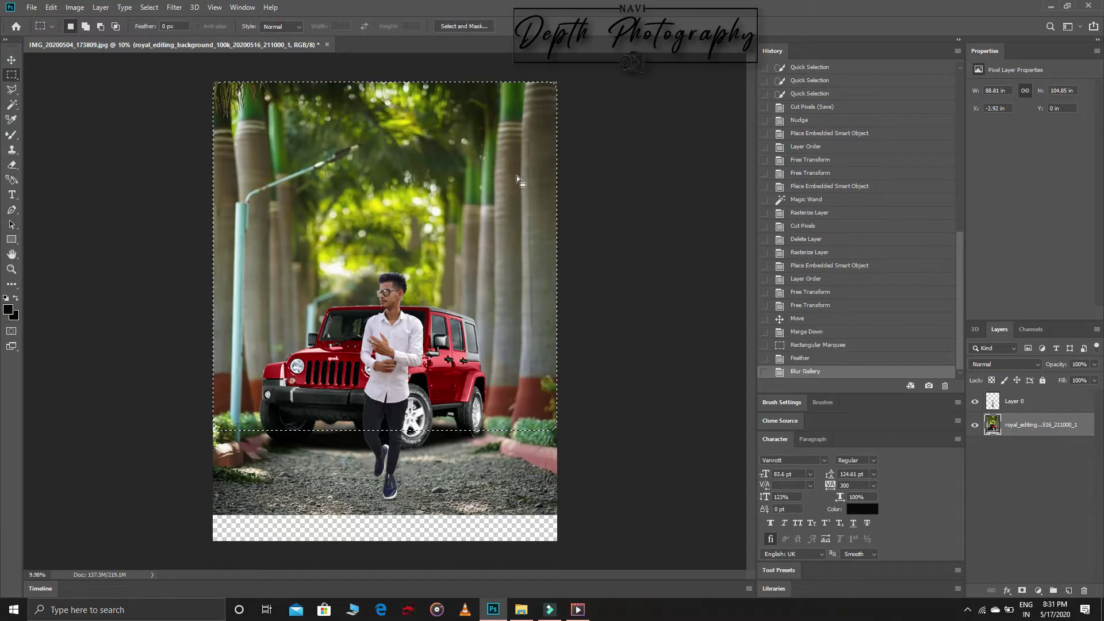
click(841, 358)
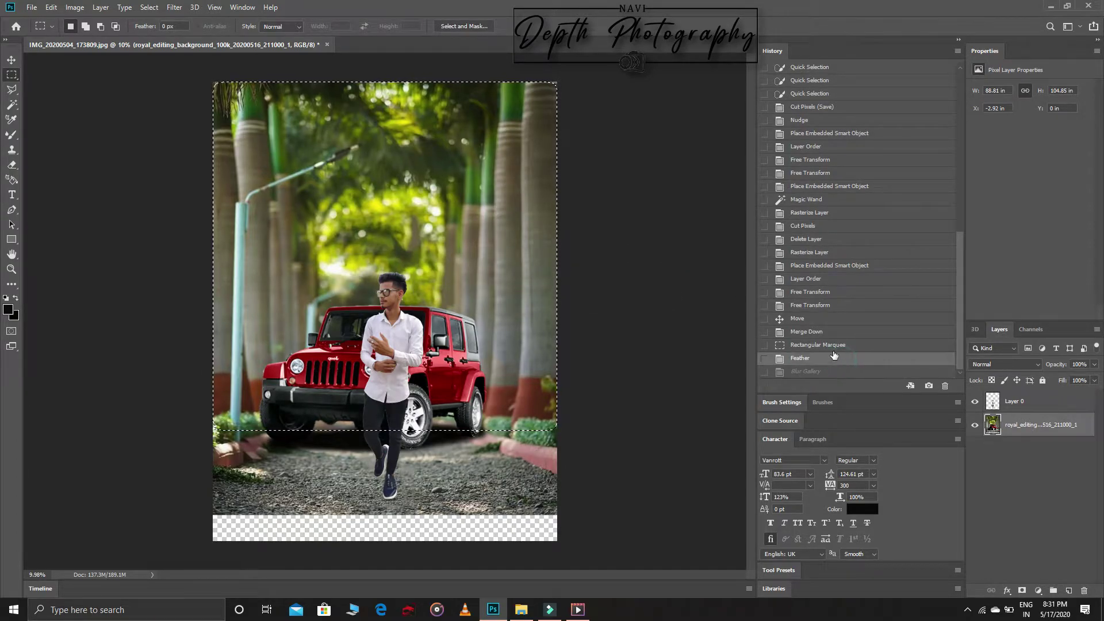
click(824, 332)
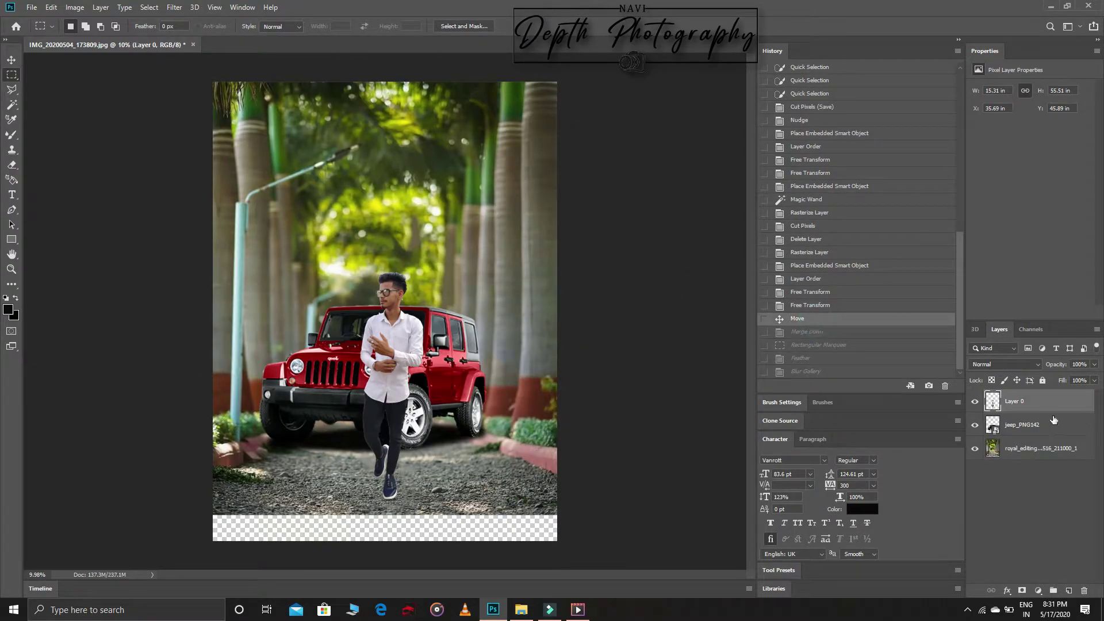
Step: Apply a light, low-radius Gaussian Blur to the jeep layer
click(1053, 422)
click(79, 8)
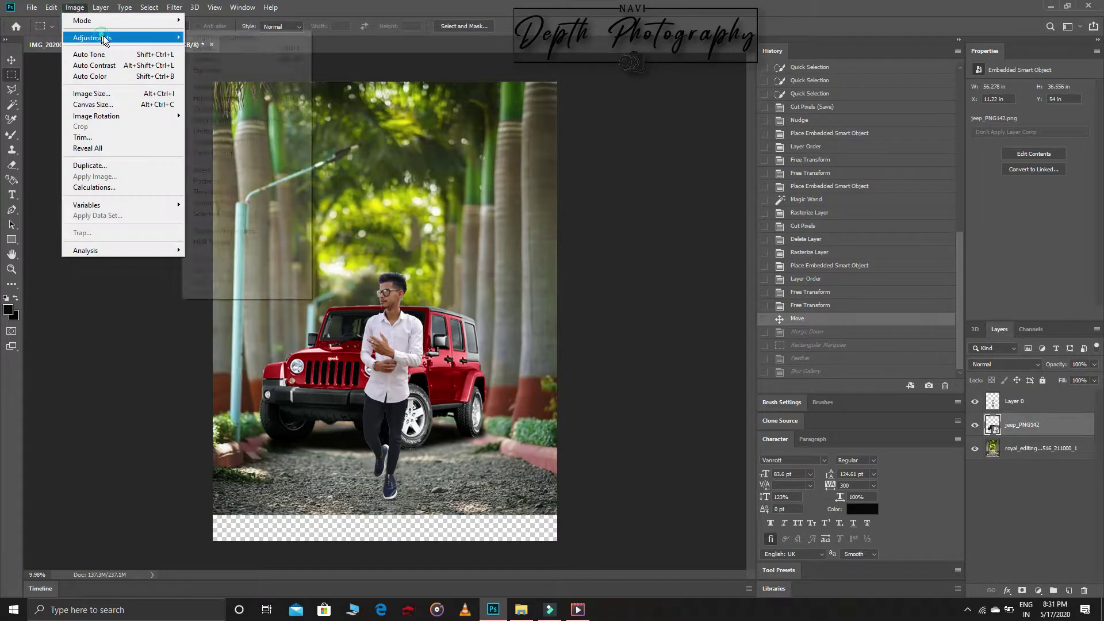
click(334, 182)
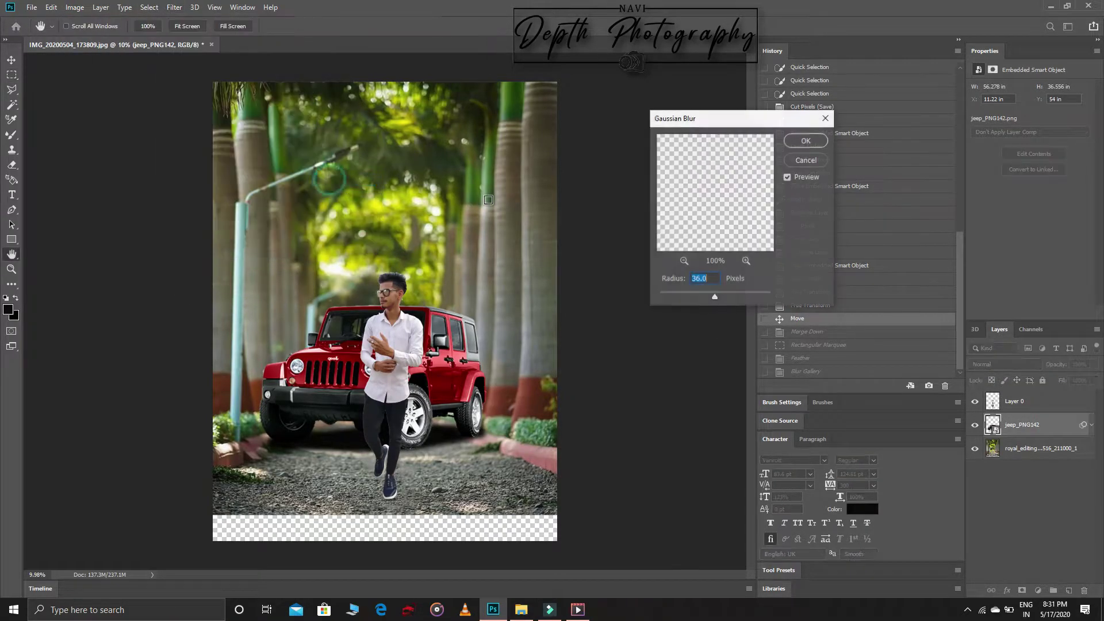
mouse_move(705, 300)
mouse_down()
mouse_move(696, 296)
mouse_move(709, 302)
mouse_up()
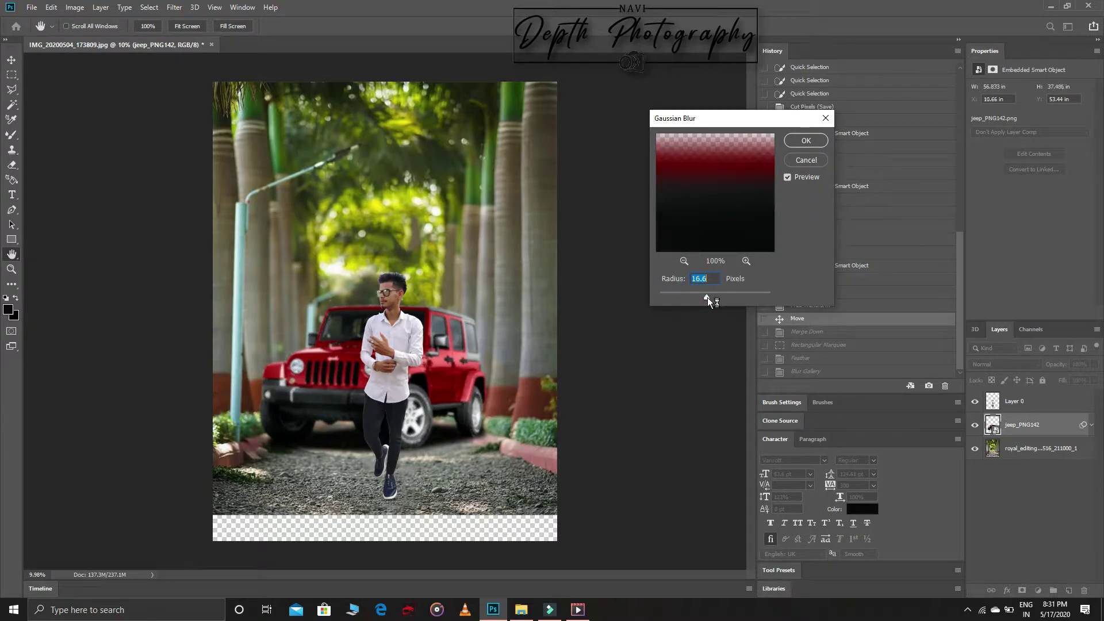
click(805, 141)
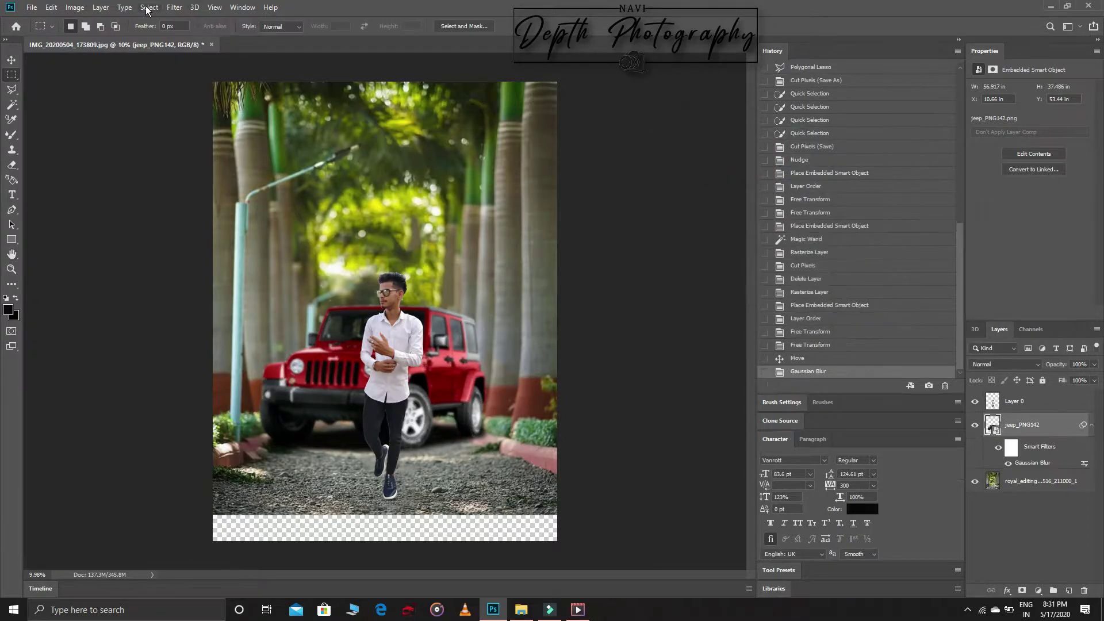
Step: Lower the jeep's Vibrance to -15
click(75, 7)
click(219, 91)
drag(511, 197, 503, 199)
click(613, 180)
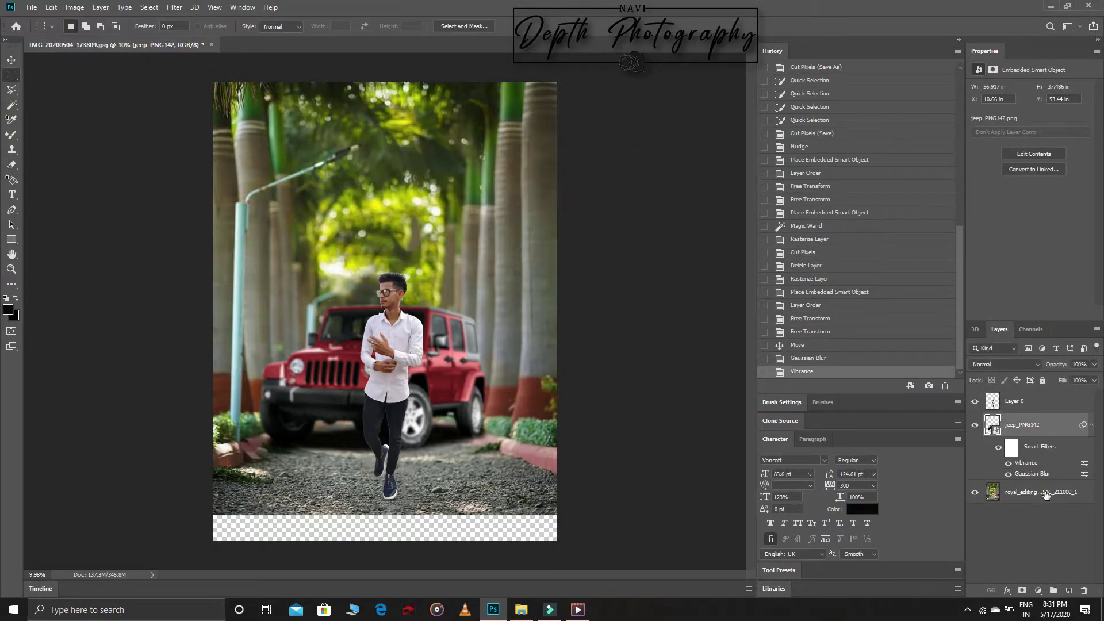
Step: Open the Camera Raw Filter on the path background layer
click(1041, 492)
click(174, 7)
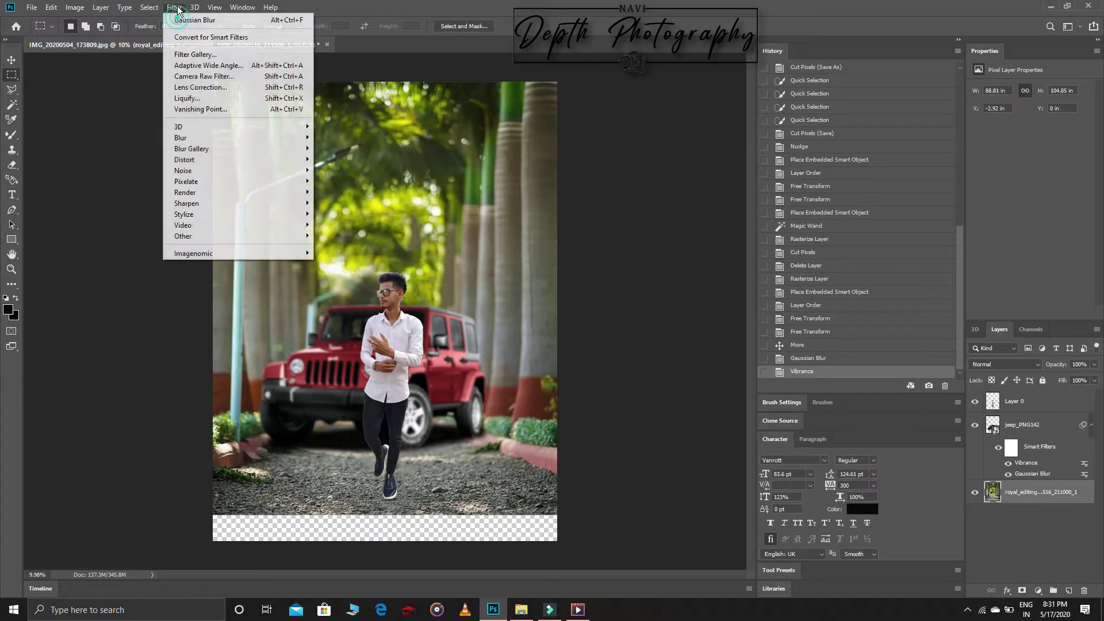
click(188, 78)
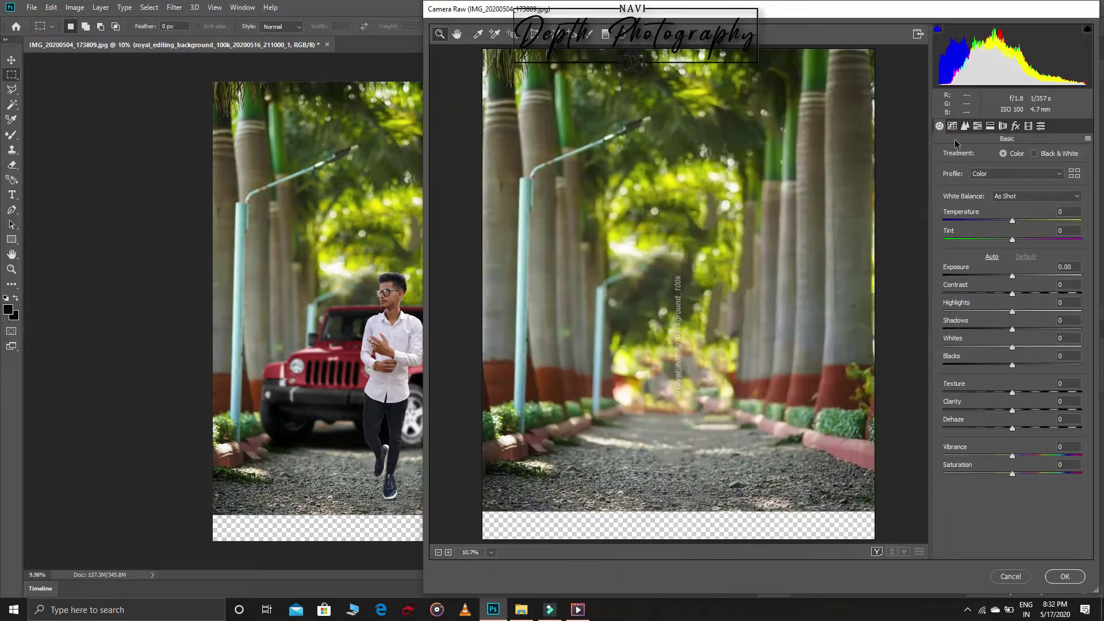
Step: Lower the HSL saturation of yellows to -33 and greens to -26 in Camera Raw, then apply
click(978, 127)
click(986, 156)
mouse_move(1012, 254)
mouse_down()
mouse_move(994, 255)
mouse_move(998, 217)
mouse_up()
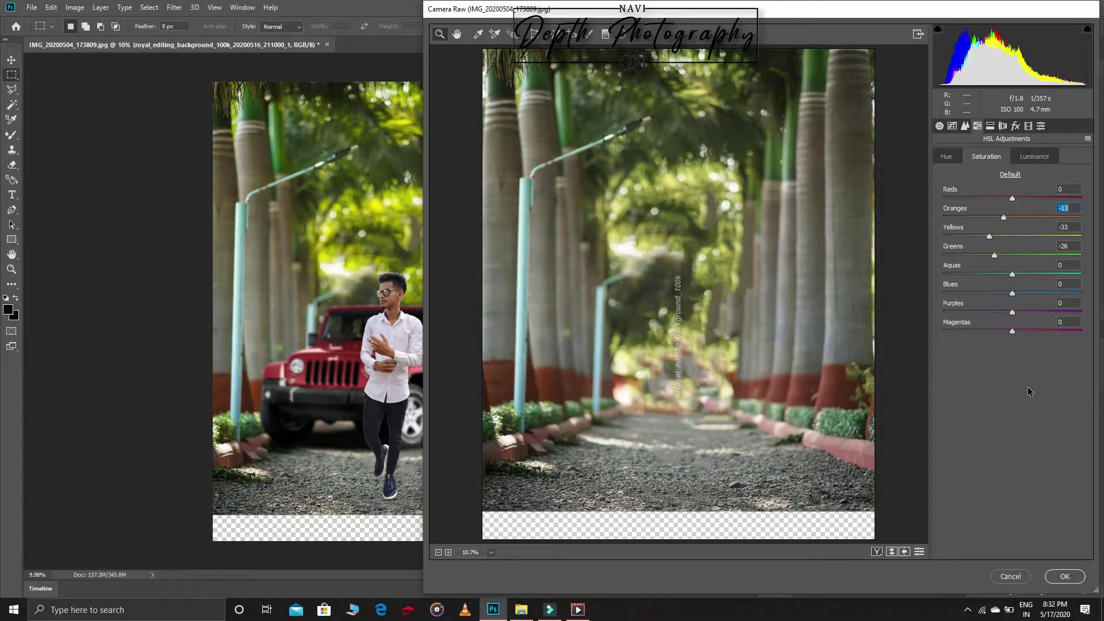
click(1065, 576)
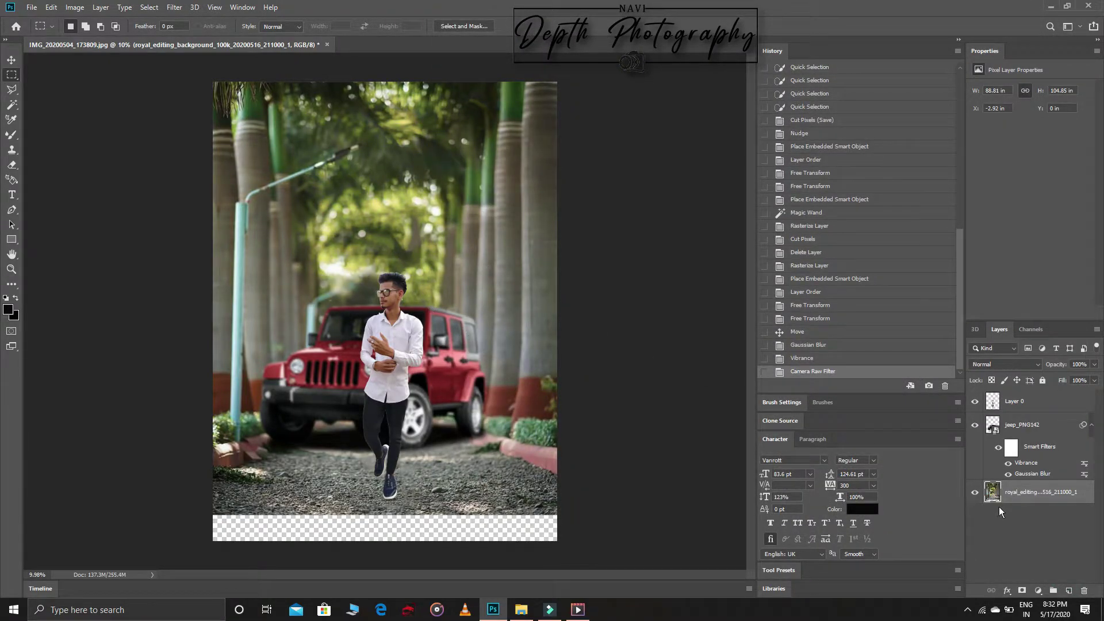
Step: Widen the man on Layer 0 slightly using the right-middle transform handle
click(1015, 402)
key(ctrl+t)
drag(424, 507, 425, 507)
drag(428, 386, 406, 402)
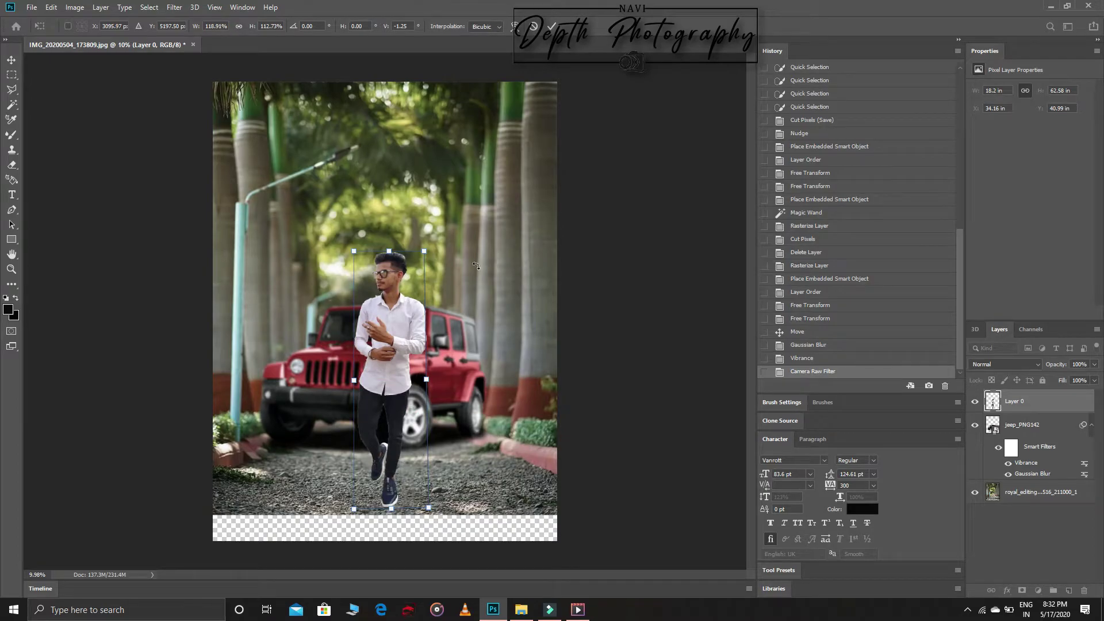
click(546, 27)
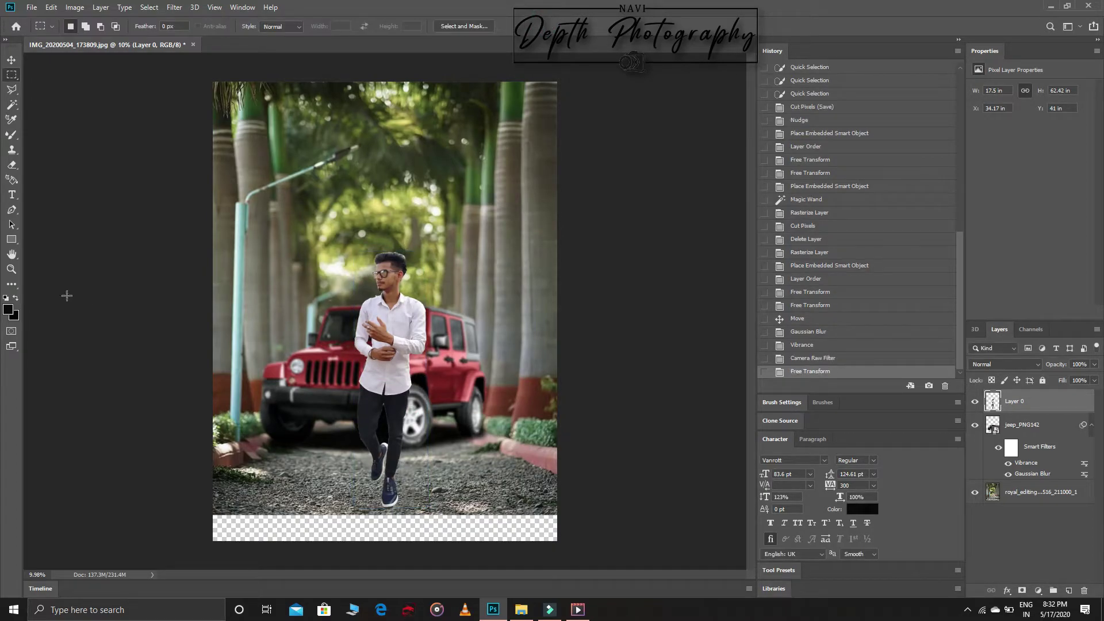
Step: Zoom in on the man and jeep, then add a new empty Layer 1 above the background
click(11, 268)
click(386, 491)
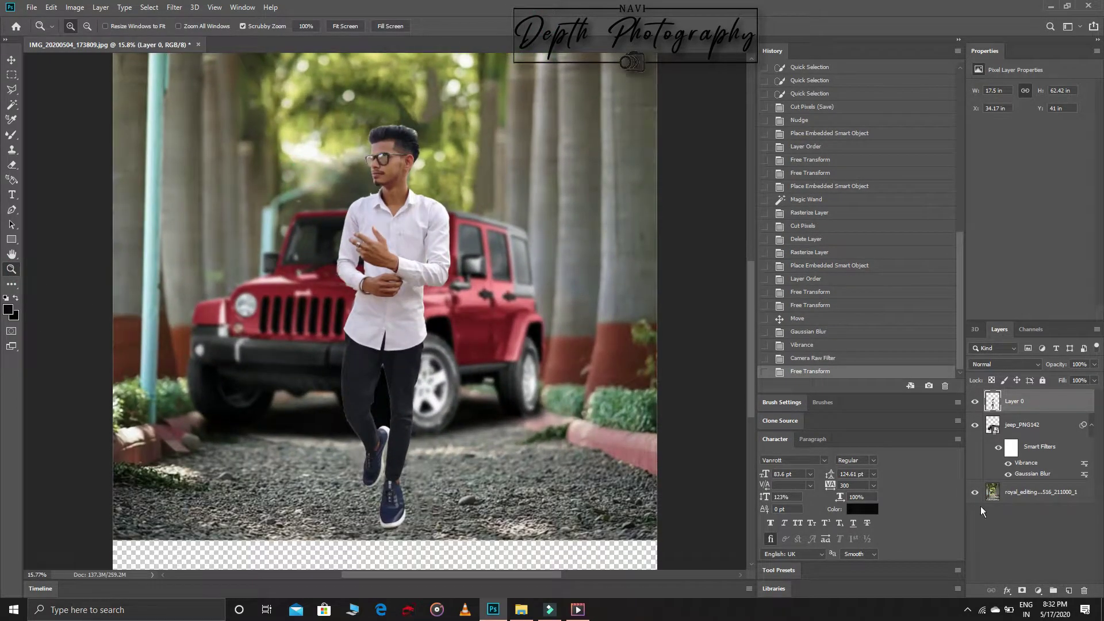
click(1017, 495)
click(1069, 591)
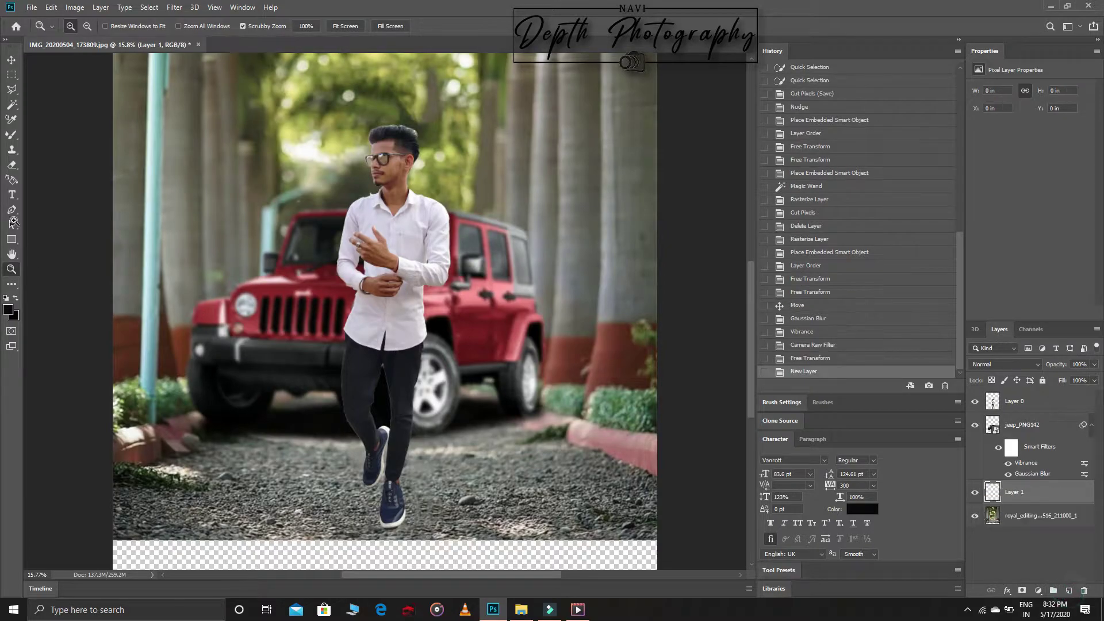
Step: Set up the mixer brush, rasterize the jeep layer, and erase near the shoe on Layer 1
click(15, 140)
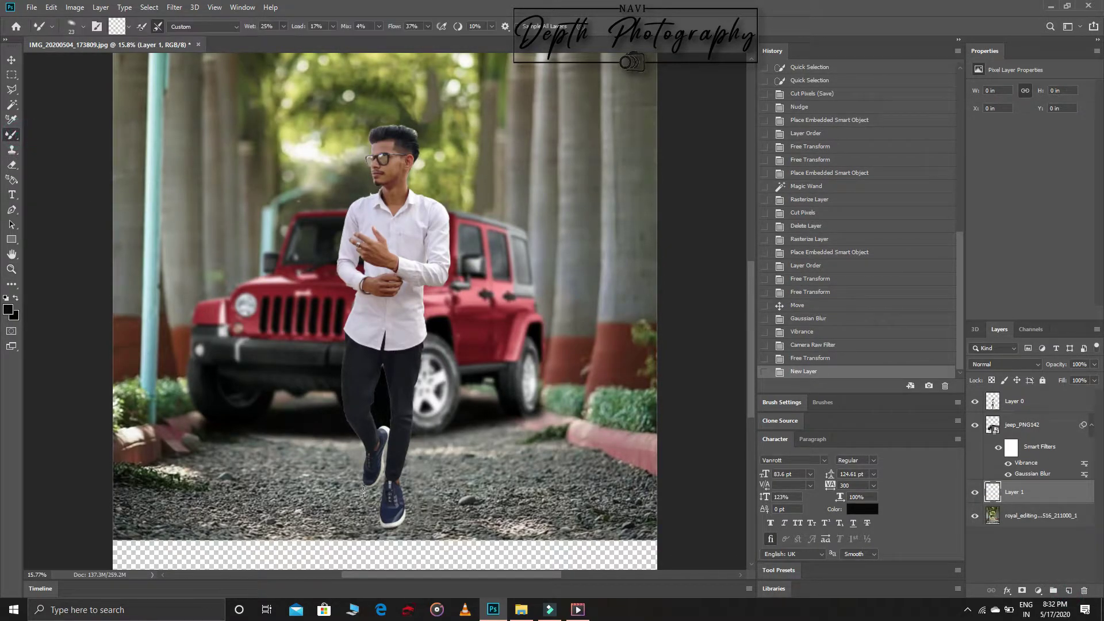
right_click(445, 447)
drag(410, 447, 413, 418)
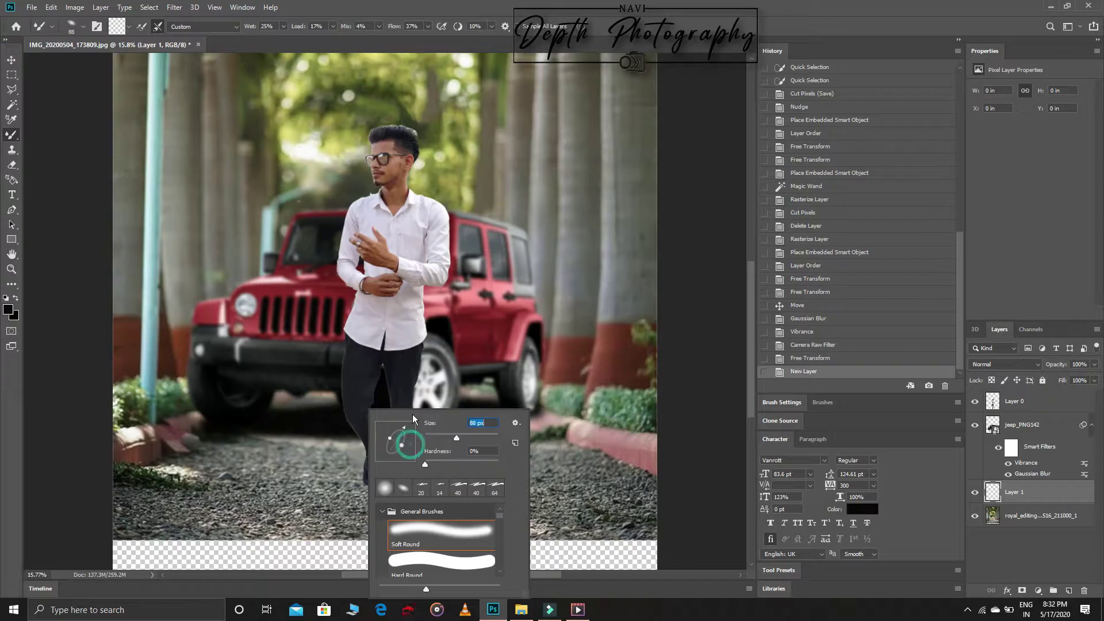
key(Return)
click(1028, 429)
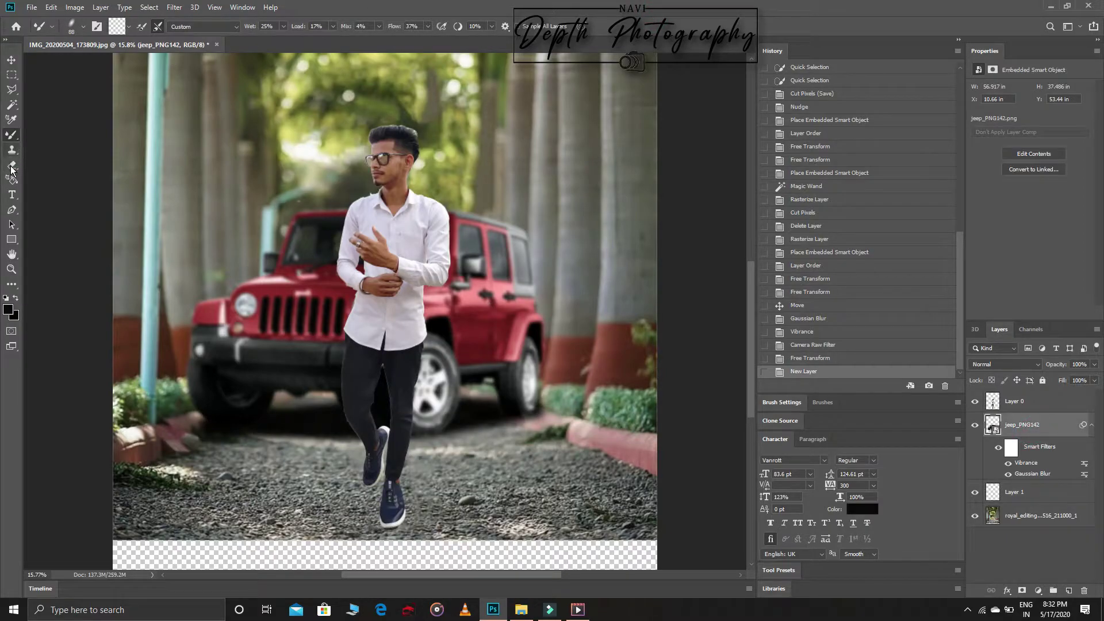
click(11, 169)
click(201, 210)
click(528, 234)
click(1014, 448)
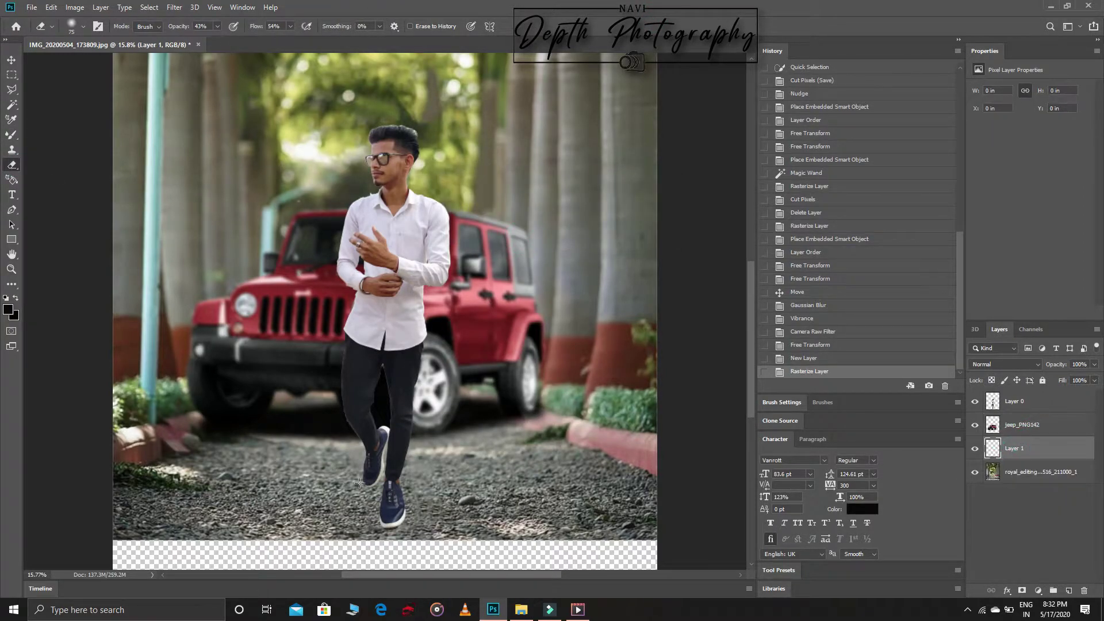
click(360, 483)
Step: Try blending and painting shadow strokes near the shoe, then revert them in History
click(12, 134)
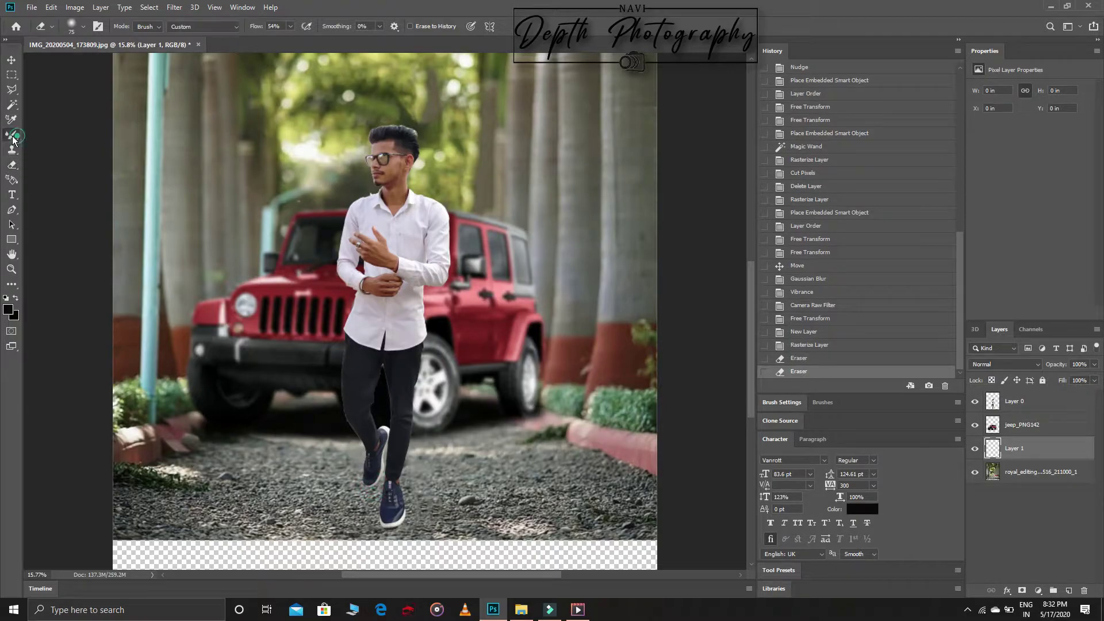
right_click(401, 431)
click(368, 483)
click(371, 482)
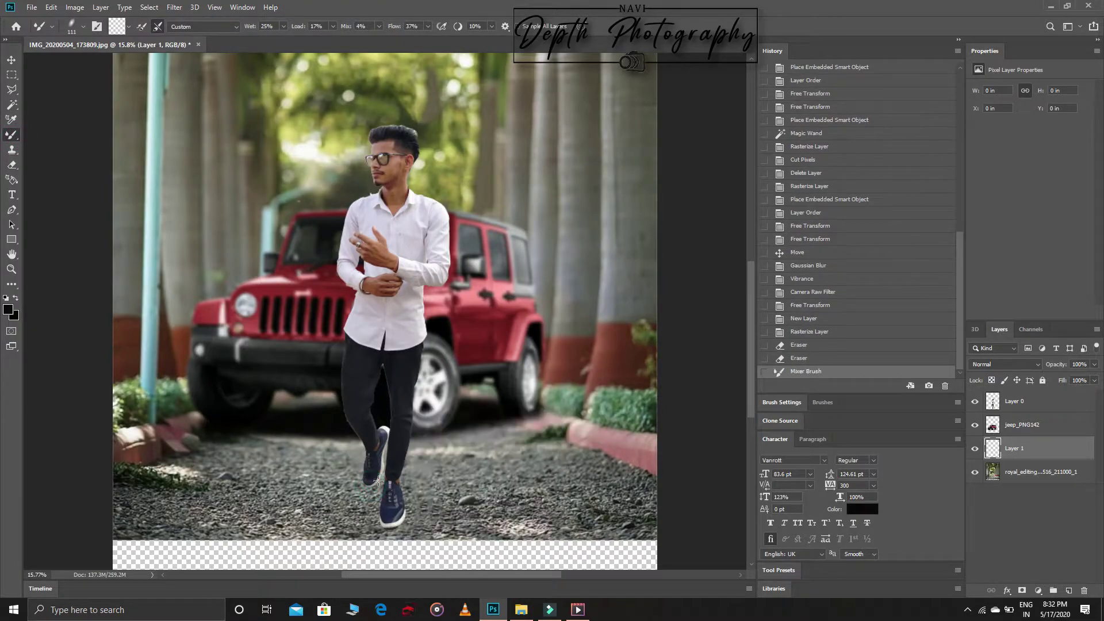
right_click(477, 444)
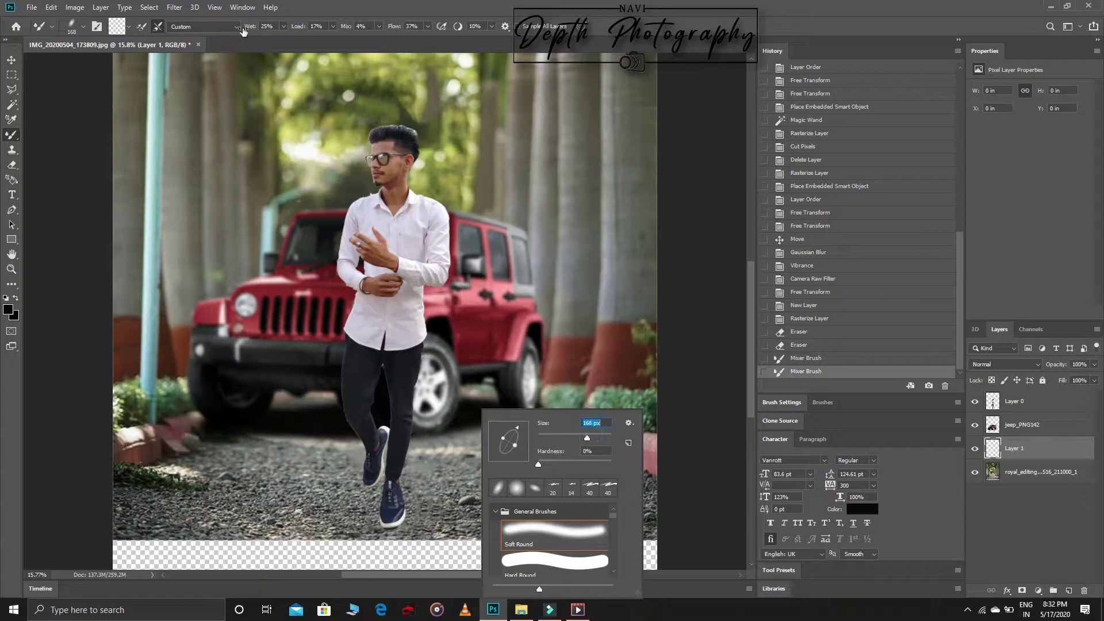
right_click(12, 134)
click(46, 133)
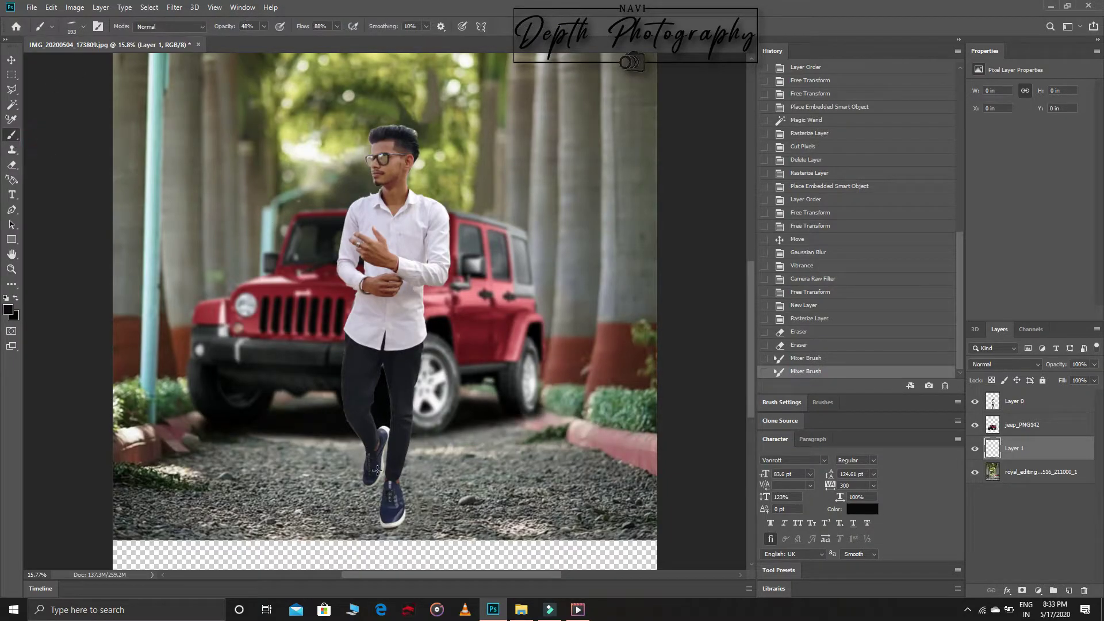
right_click(402, 448)
click(371, 483)
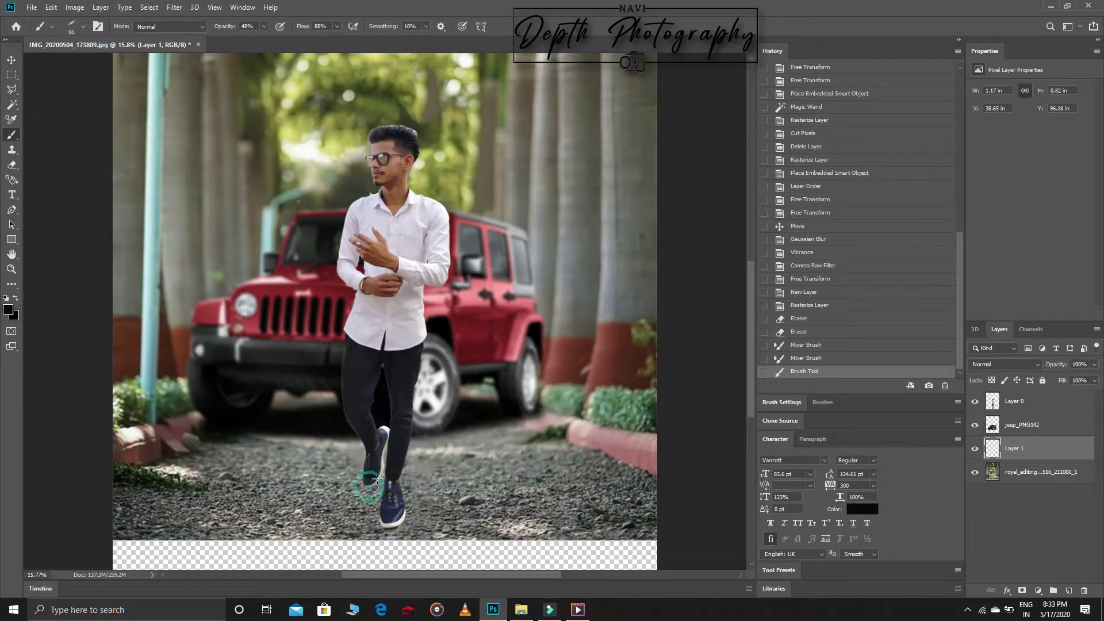
click(371, 486)
click(379, 477)
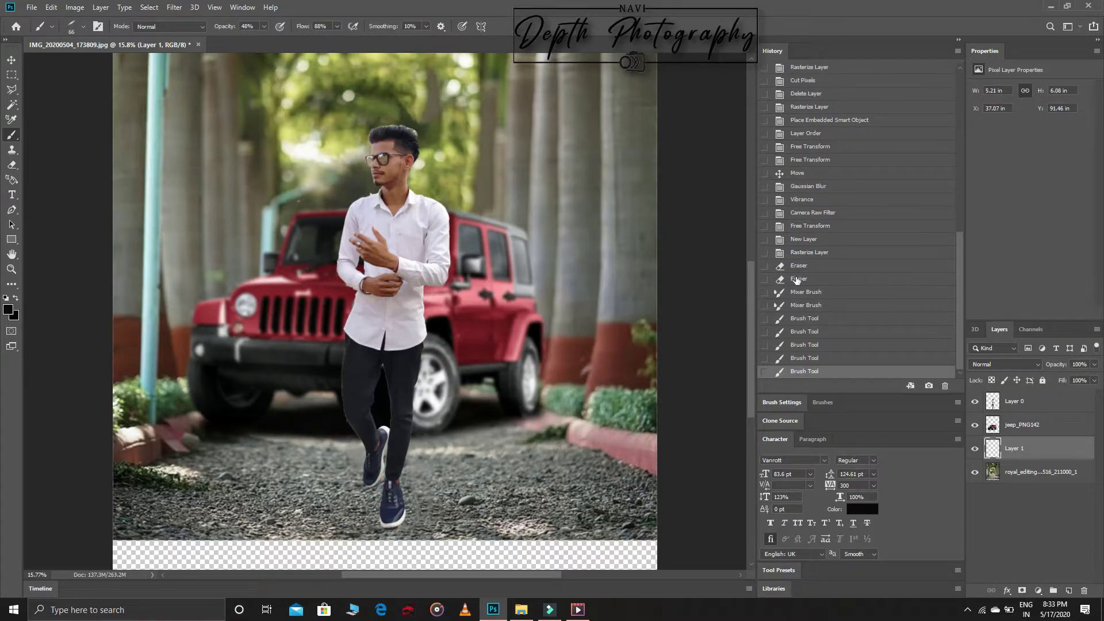
click(799, 279)
Step: Zoom in on the shoes and paint a soft dark shadow around and under the back shoe
click(12, 268)
drag(379, 489, 324, 434)
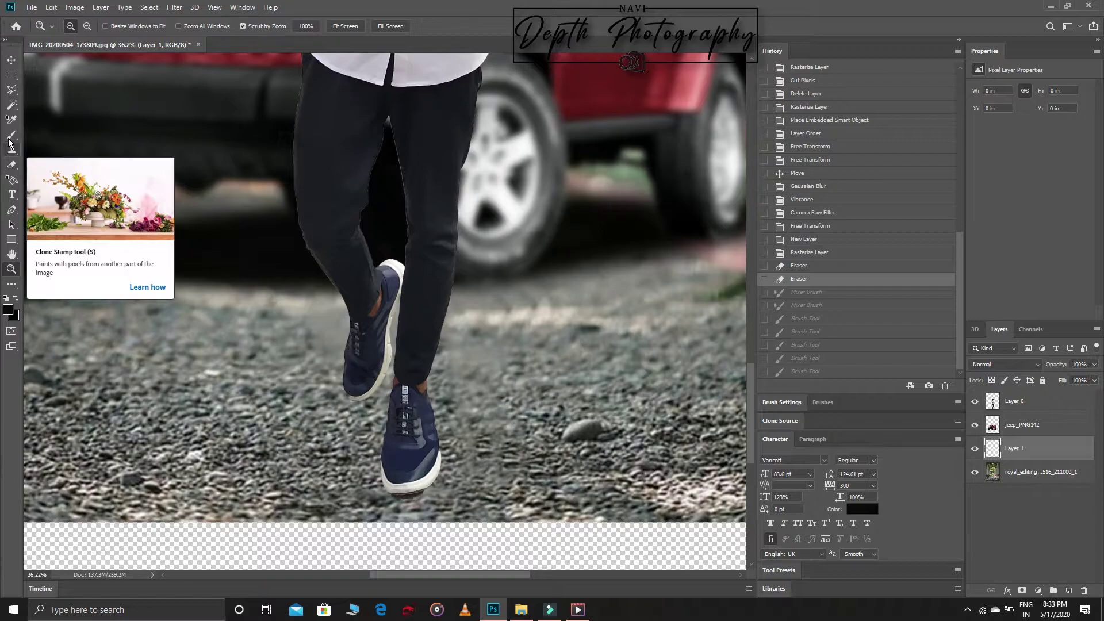
click(12, 134)
right_click(262, 223)
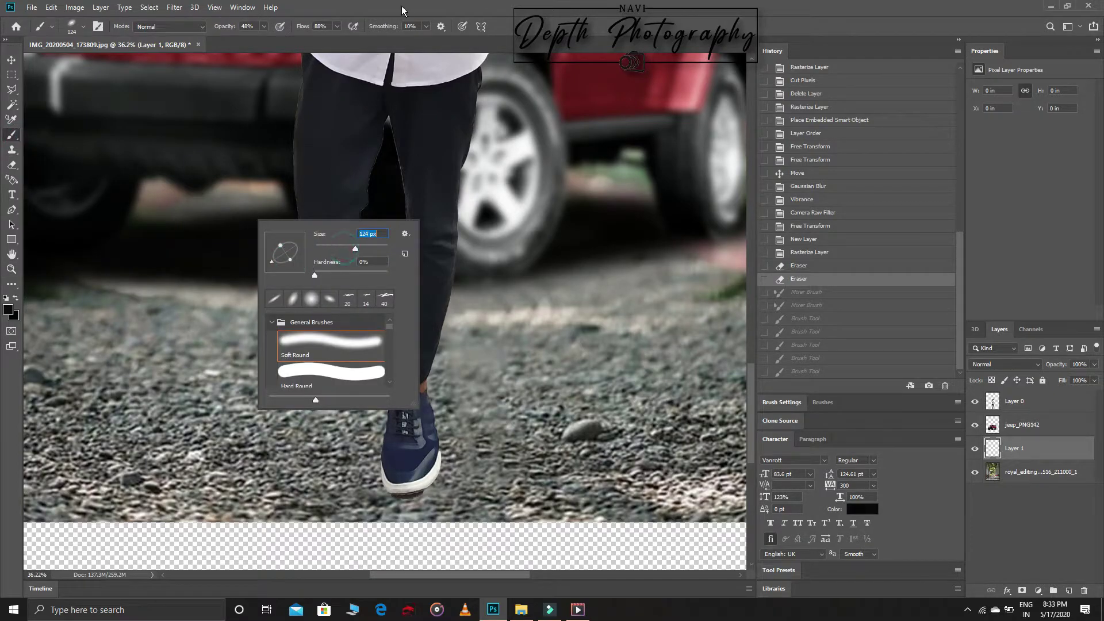
key(Return)
mouse_move(382, 365)
mouse_down()
mouse_move(359, 397)
mouse_move(385, 403)
mouse_move(356, 393)
mouse_move(391, 397)
mouse_move(374, 475)
mouse_move(394, 497)
mouse_move(436, 485)
mouse_move(437, 409)
mouse_move(426, 422)
mouse_move(385, 394)
mouse_move(371, 402)
mouse_up()
drag(368, 402, 346, 397)
Step: Zoom out to the whole image, then zoom in on the man's face
click(12, 268)
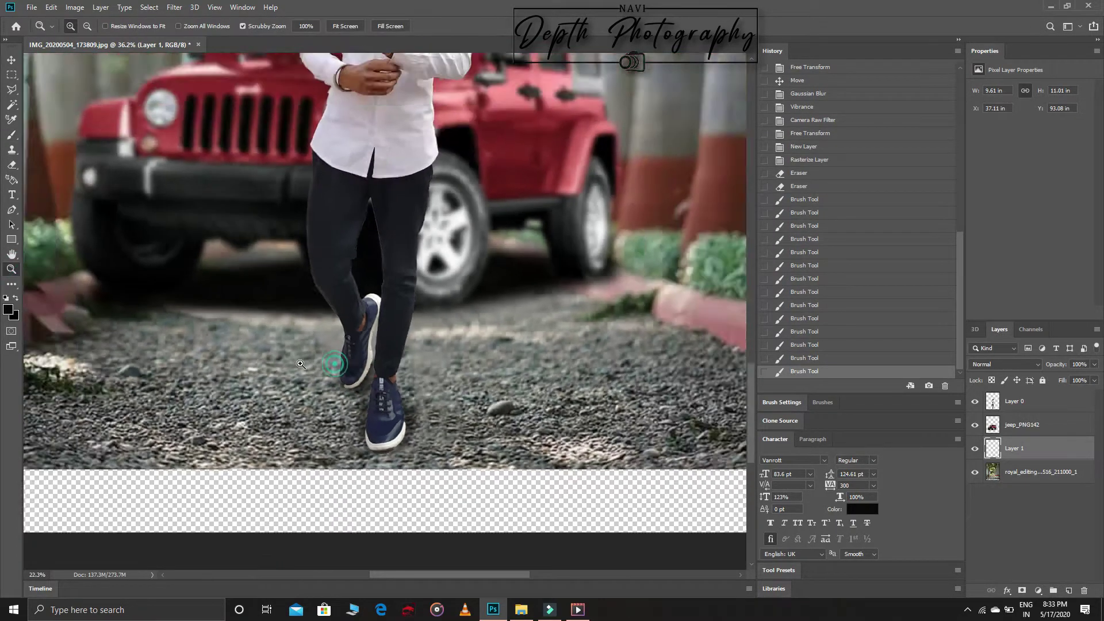
drag(437, 369, 341, 369)
drag(405, 259, 538, 285)
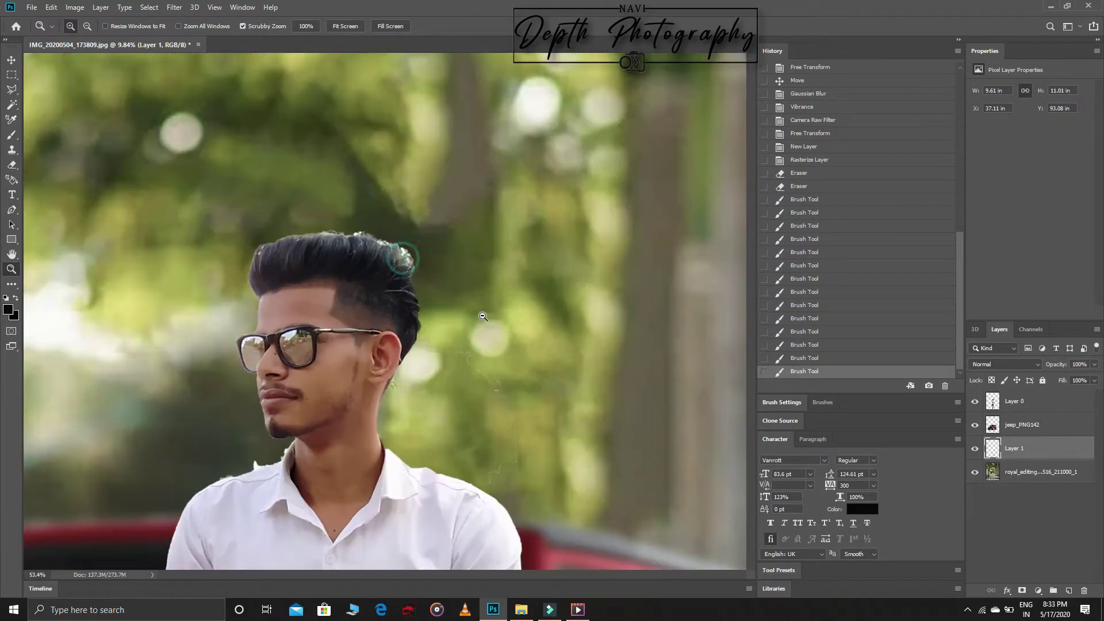
Step: Select Layer 0 and erase the leftover fringe along the top of the hair
click(11, 164)
click(1015, 401)
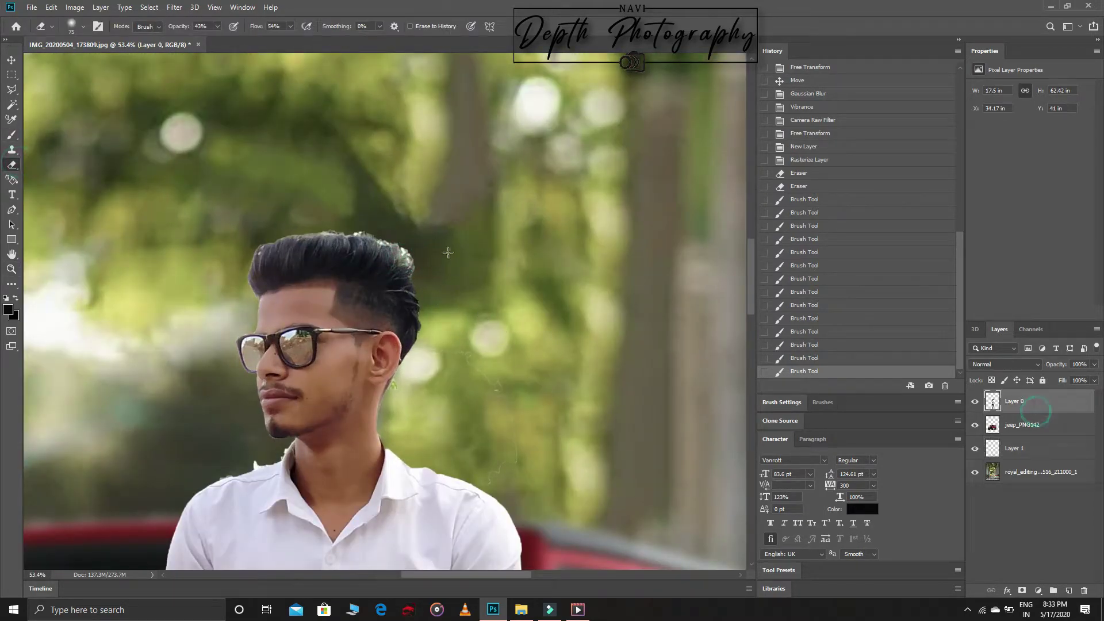
click(423, 261)
right_click(436, 262)
click(417, 263)
click(409, 253)
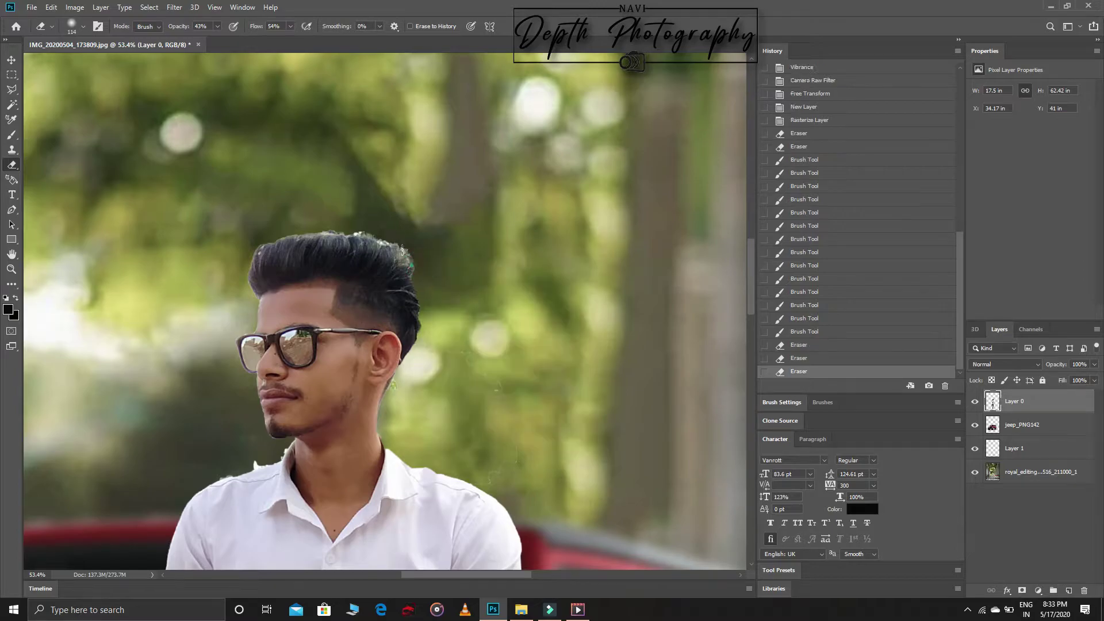
Step: Erase stray pixels along the hair outline with the eraser at 100% opacity
click(368, 233)
click(339, 230)
click(257, 242)
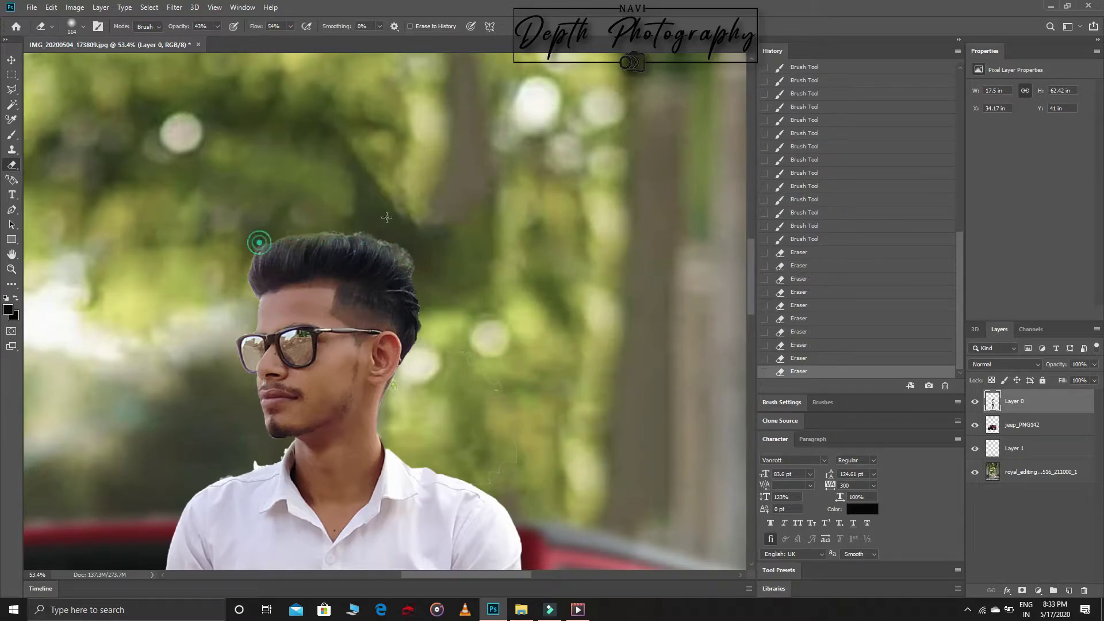
click(354, 222)
click(384, 233)
right_click(322, 188)
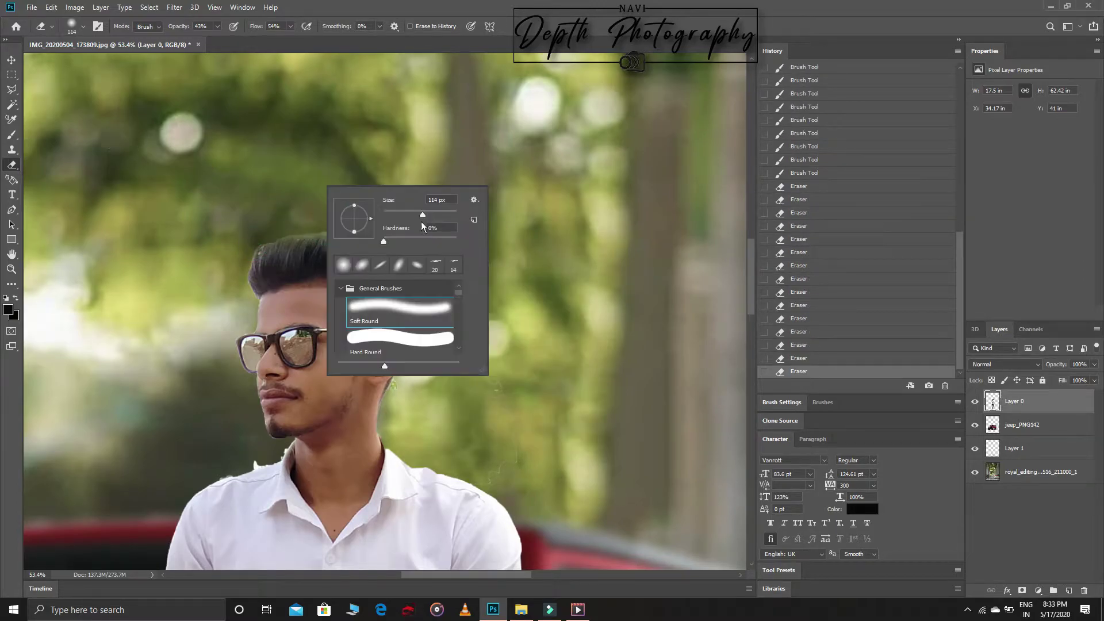
click(176, 26)
click(426, 256)
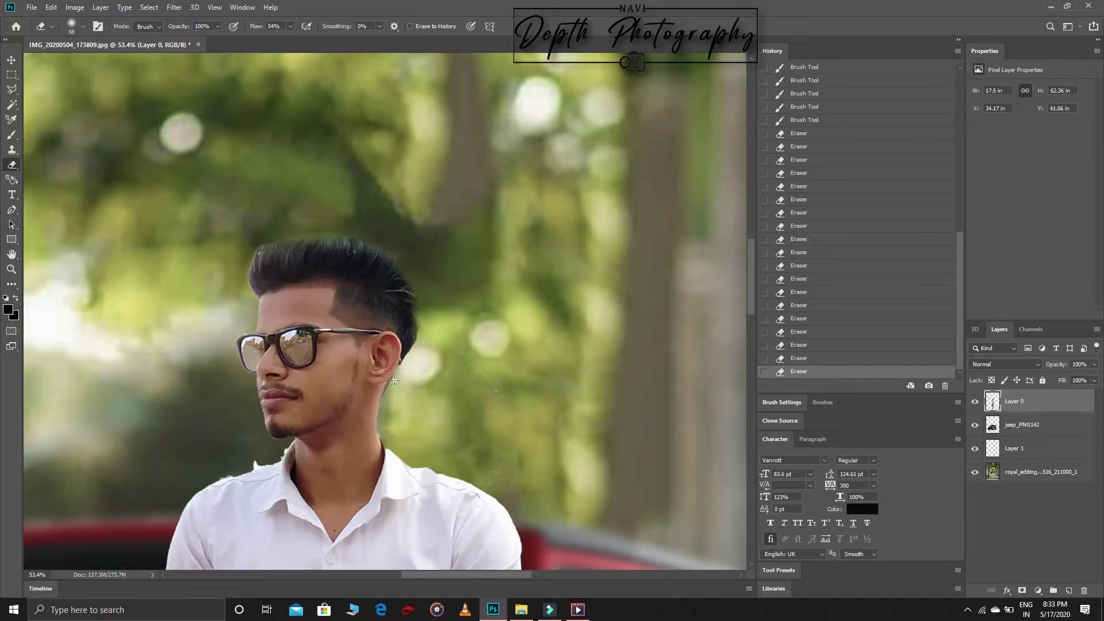
Step: Clone background over the rough edges beside the neck and collar with an 83 px Clone Stamp
drag(282, 447, 259, 464)
click(8, 150)
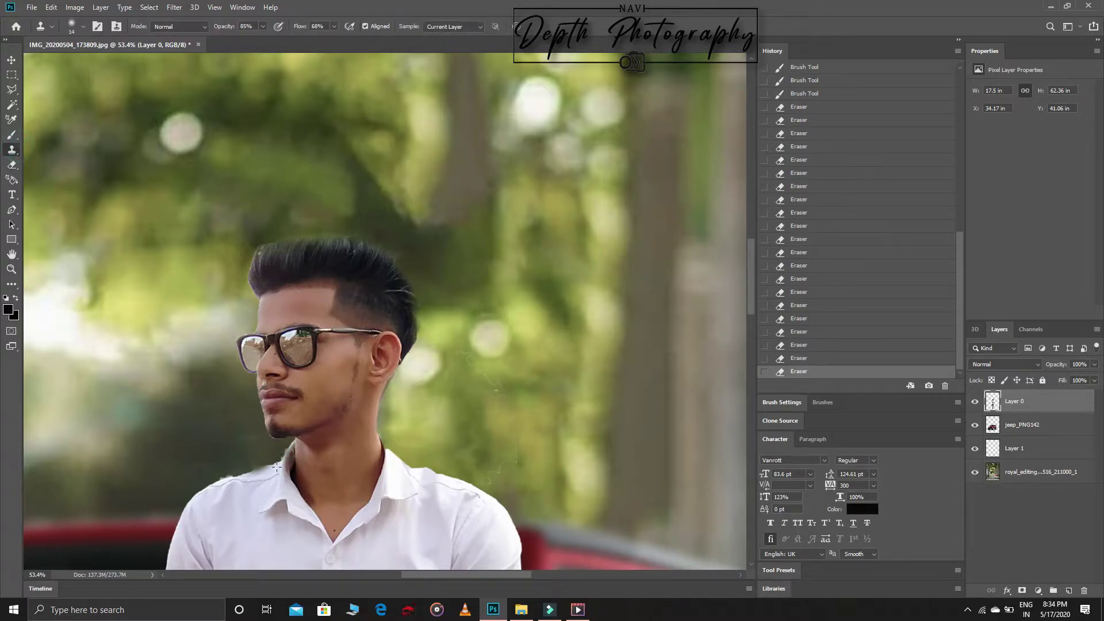
click(248, 475)
key(ctrl+z)
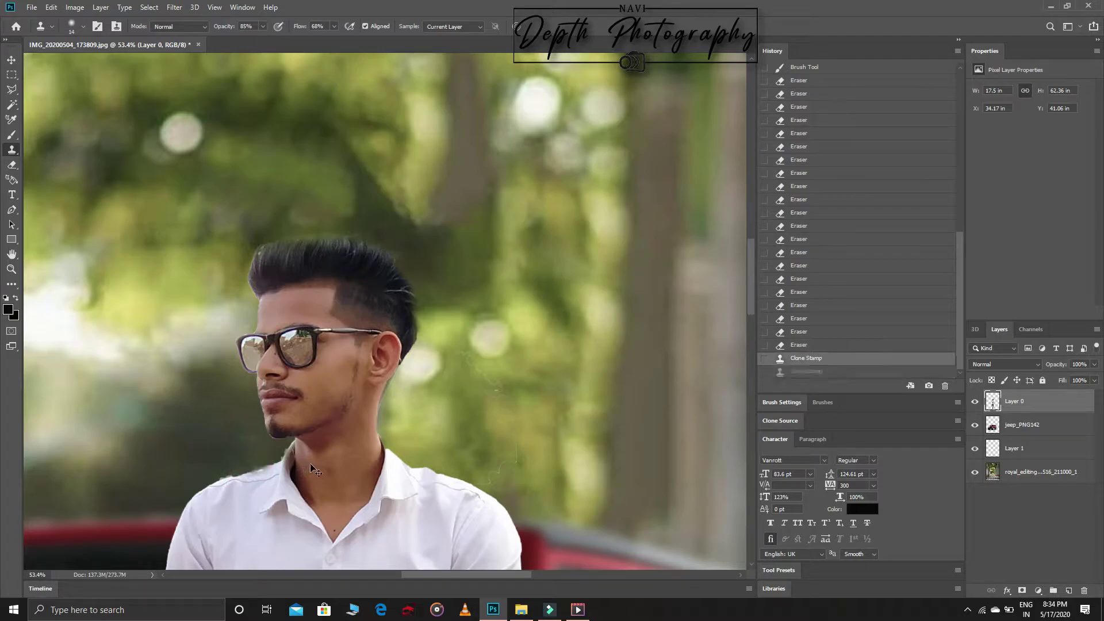
key(ctrl+z)
right_click(304, 477)
drag(335, 438, 358, 437)
key(Return)
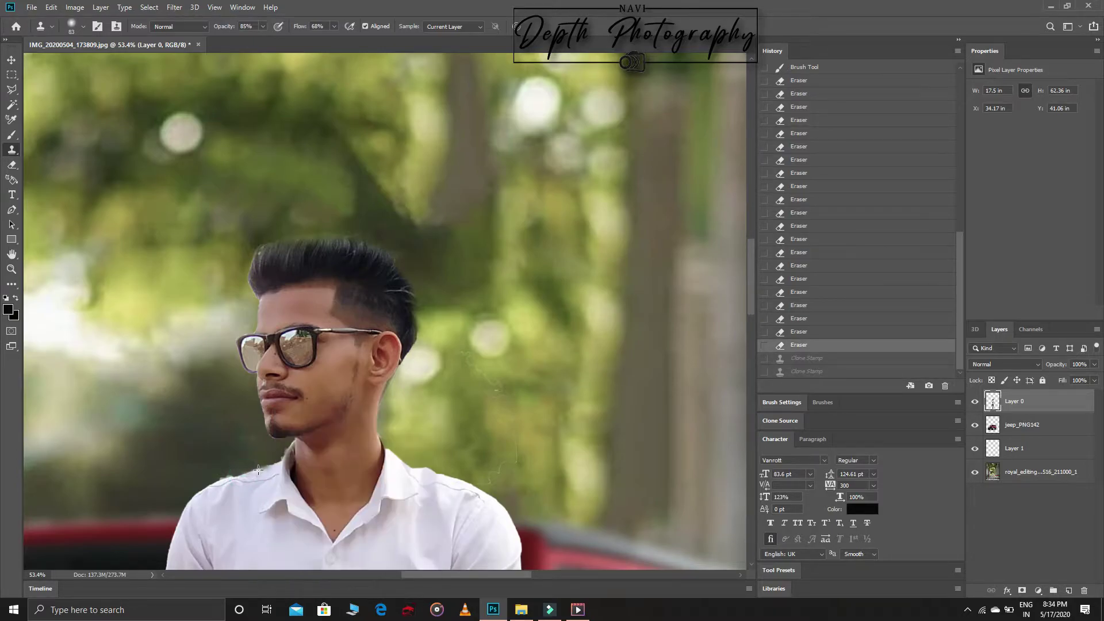
key(ctrl+shift+z)
key(ctrl+shift+z)
click(282, 512)
scroll(281, 512, down, 3)
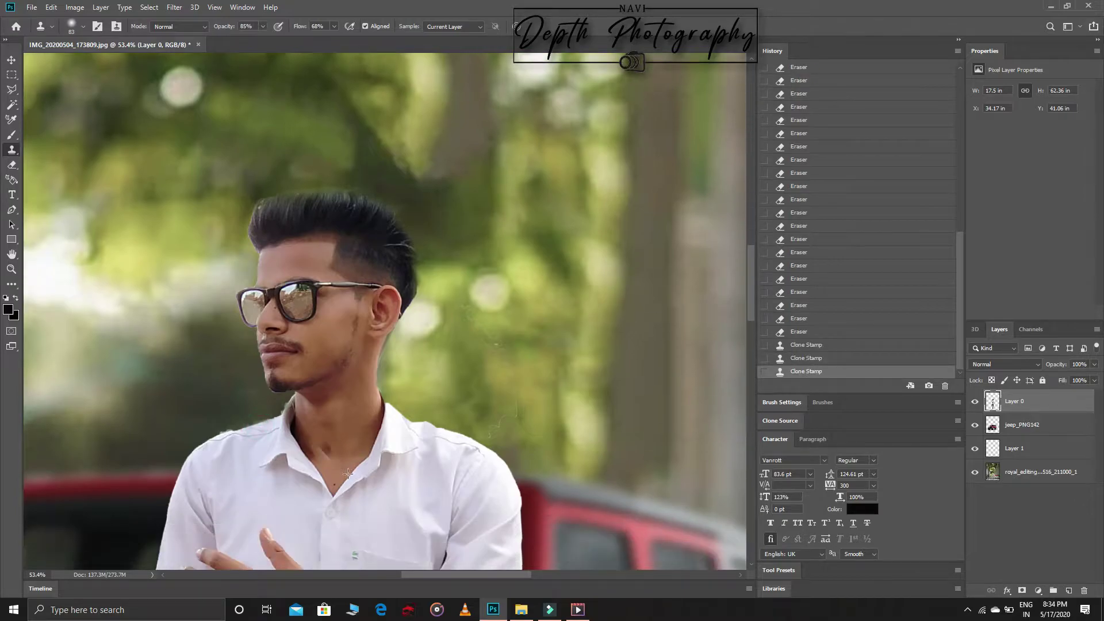
click(8, 164)
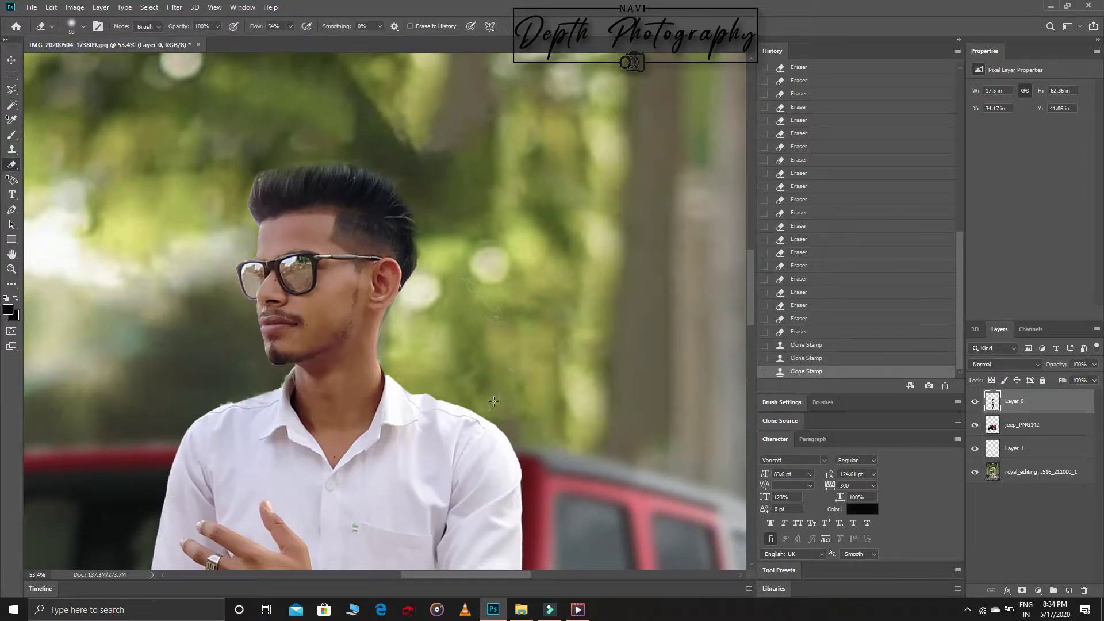
Step: Erase one more edge spot and zoom in on the man's shirt and trousers
click(478, 346)
click(12, 268)
key(ctrl+0)
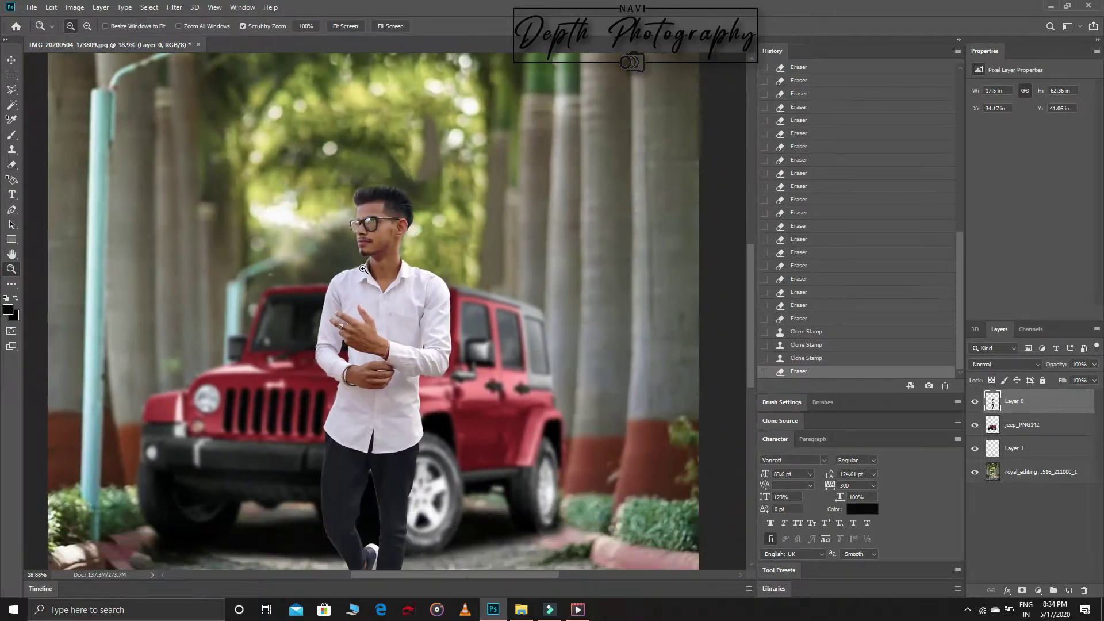
click(363, 268)
click(384, 394)
click(364, 323)
click(331, 334)
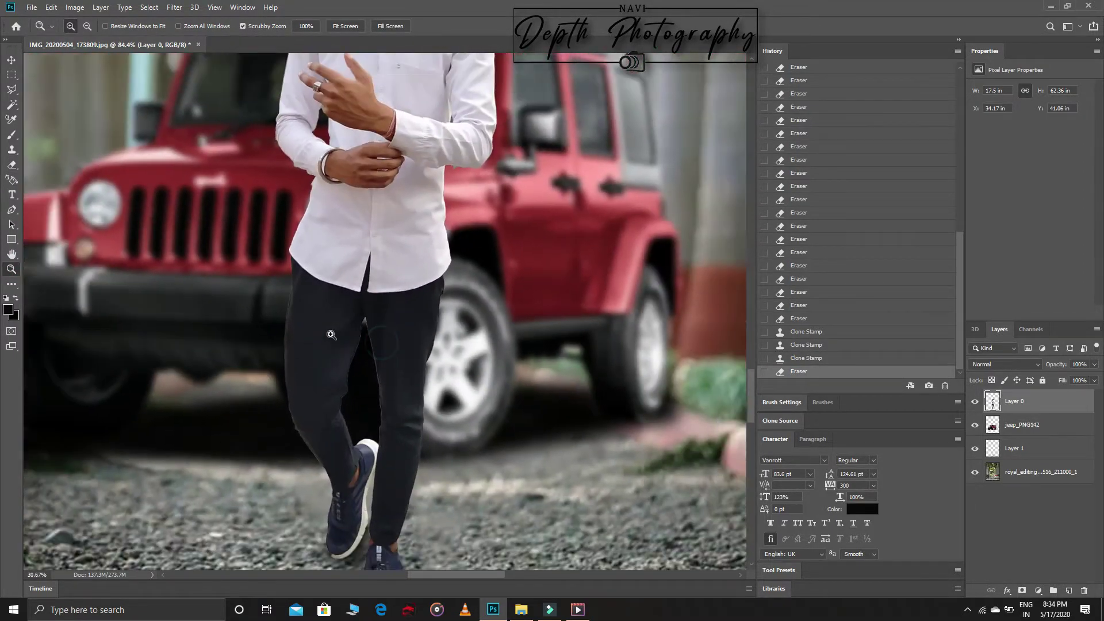
mouse_move(331, 335)
mouse_down()
mouse_move(300, 332)
mouse_move(331, 333)
mouse_up()
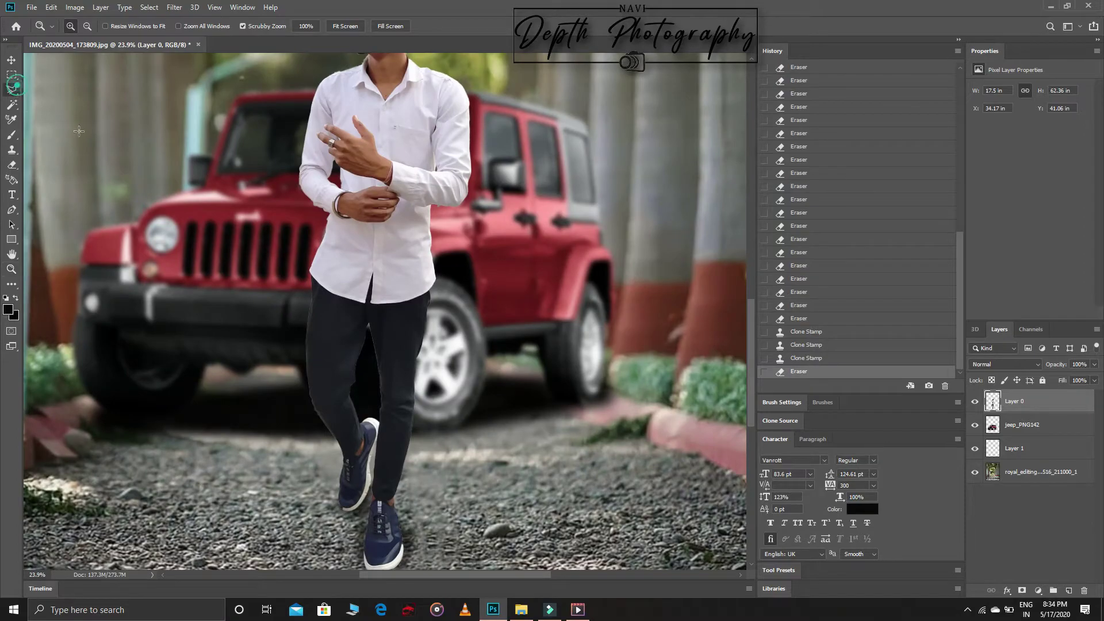
Step: Draw a trial Polygonal Lasso selection on the trousers, then drop it
key(l)
click(367, 322)
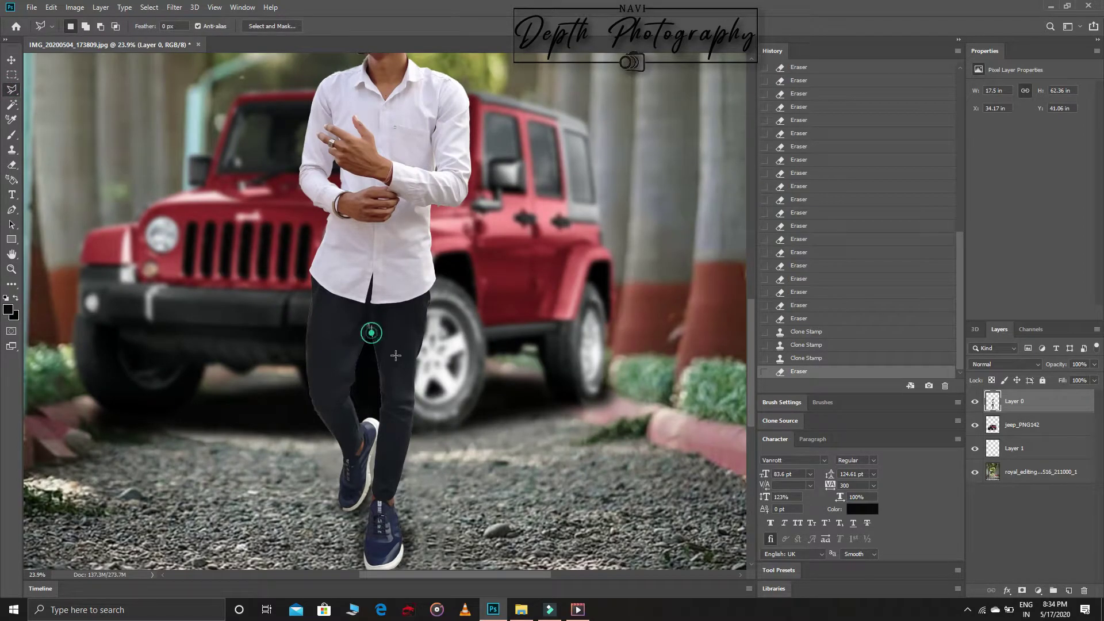
click(375, 358)
click(372, 327)
right_click(343, 328)
click(360, 336)
key(z)
Step: Zoom to the gap between the legs, lasso the pale sliver and cut it out
drag(386, 473, 405, 408)
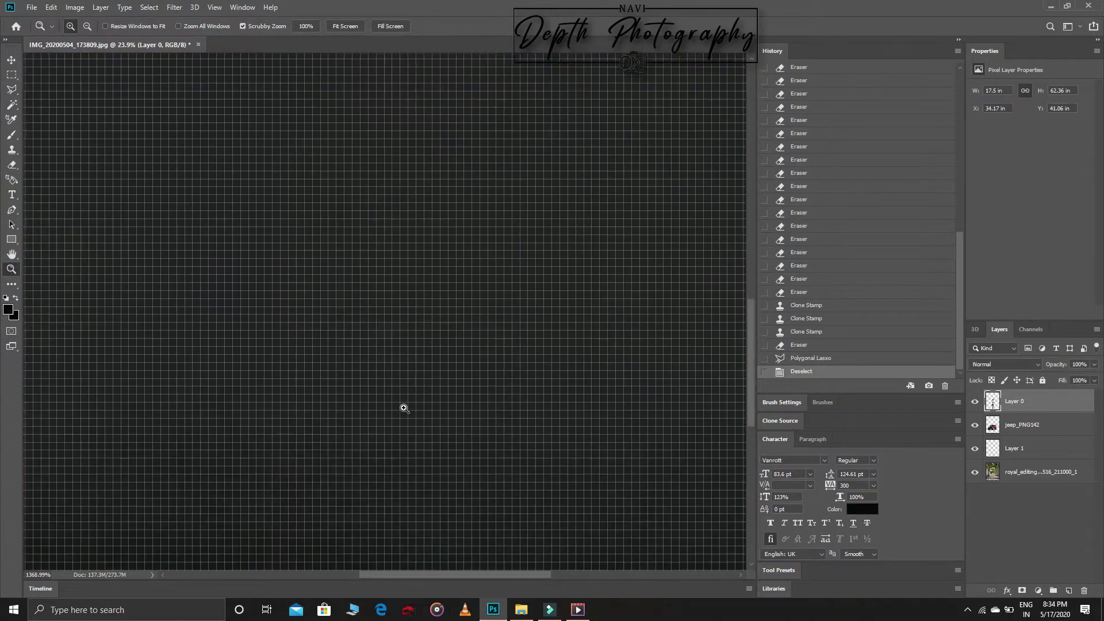
mouse_move(383, 578)
mouse_down()
mouse_move(358, 572)
mouse_move(424, 577)
mouse_move(409, 577)
mouse_up()
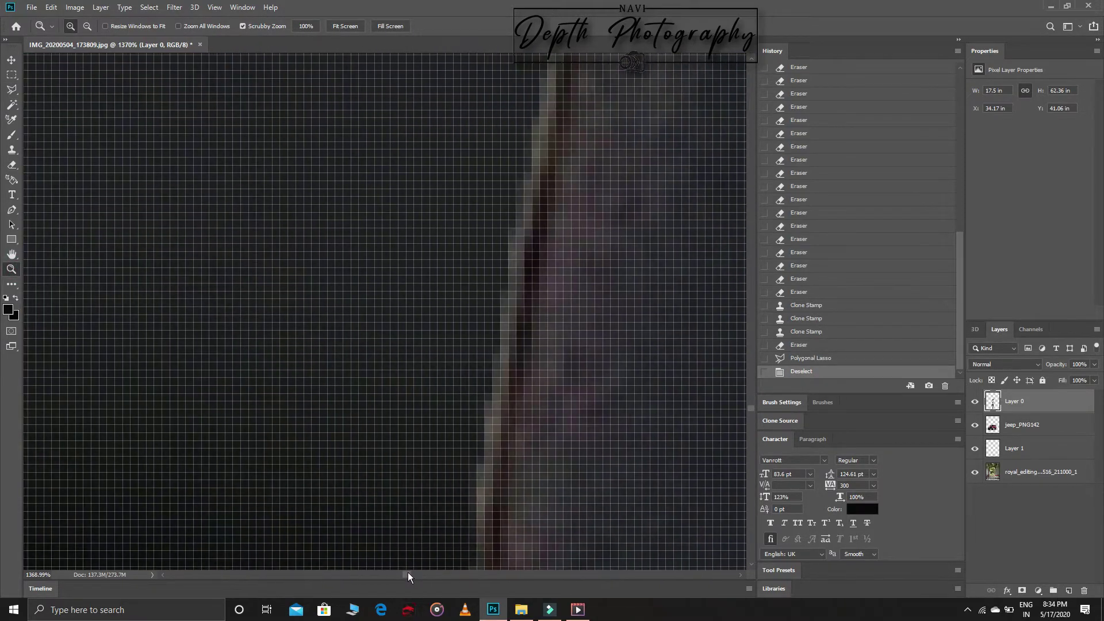
drag(451, 497, 372, 485)
drag(415, 577, 473, 577)
scroll(270, 451, down, 5)
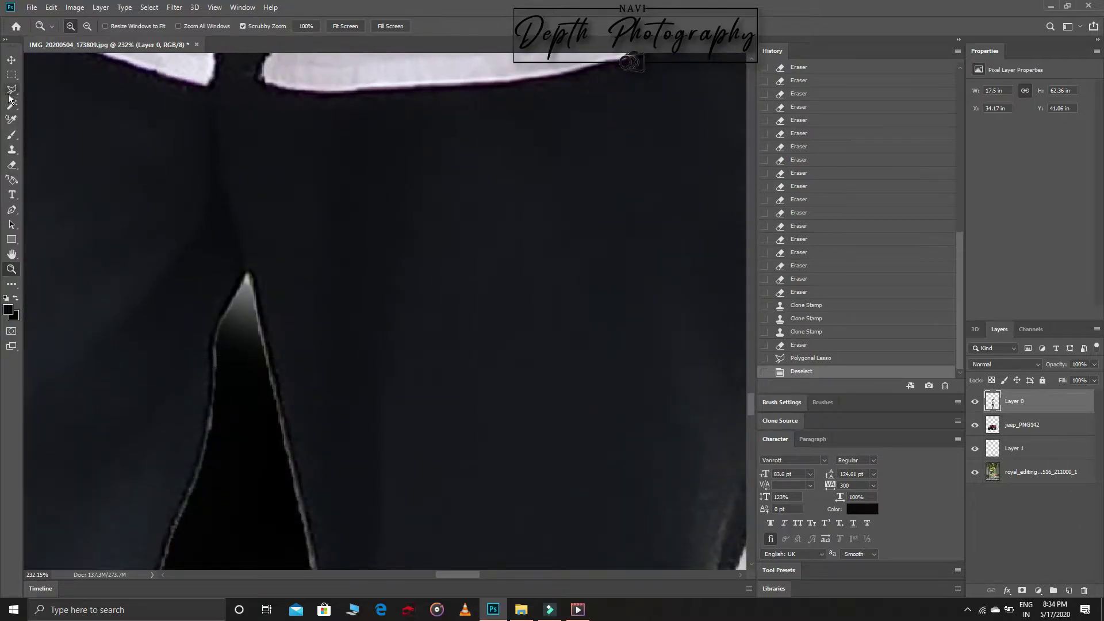
click(11, 90)
click(248, 279)
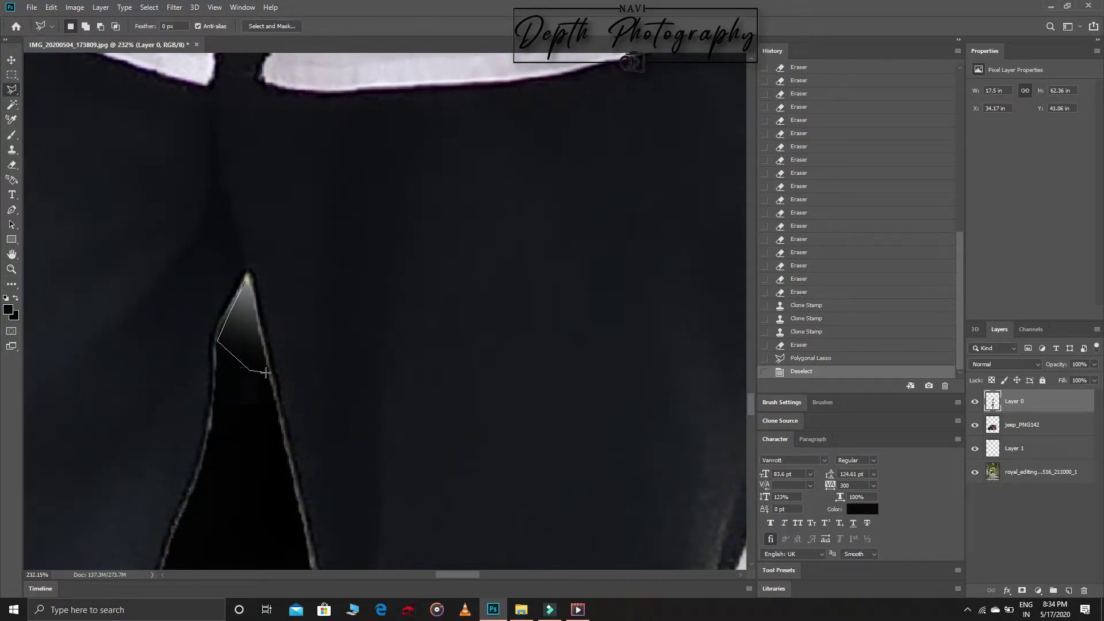
click(266, 372)
click(247, 279)
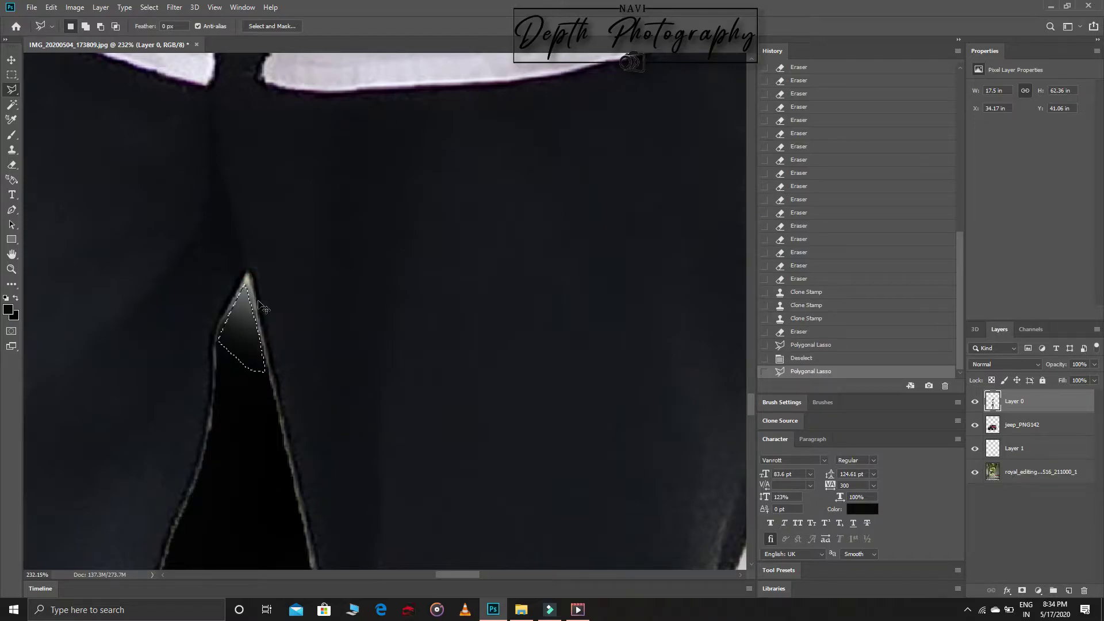
key(ctrl+x)
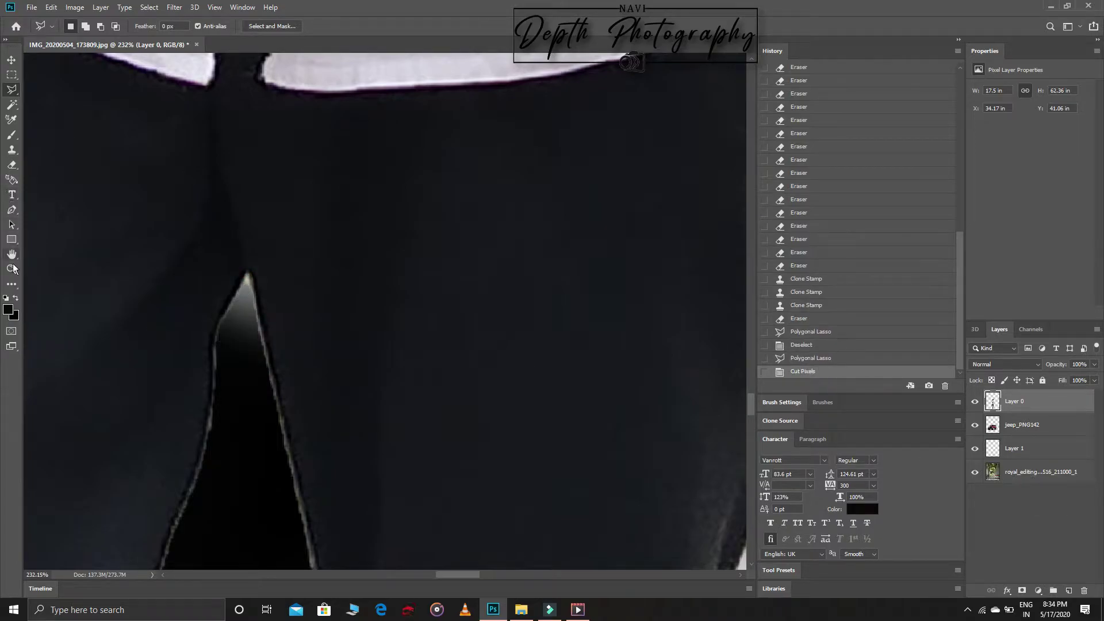
Step: Zoom out to the full photo and select the background layer with the Gradient Tool
click(11, 269)
drag(337, 217, 241, 219)
drag(284, 296, 394, 360)
click(1080, 466)
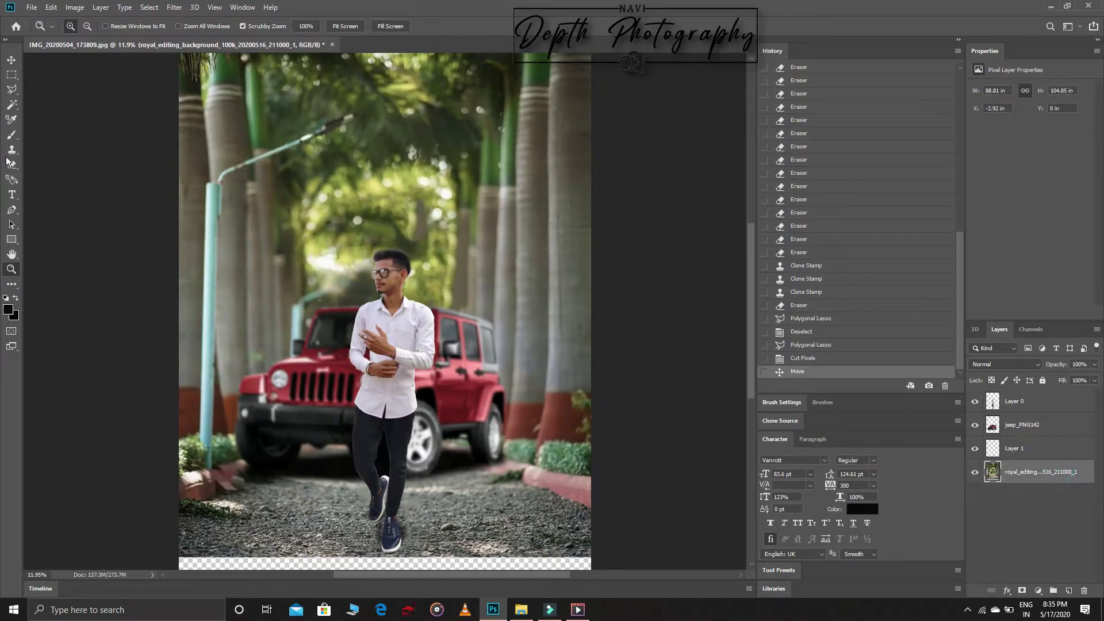
click(9, 286)
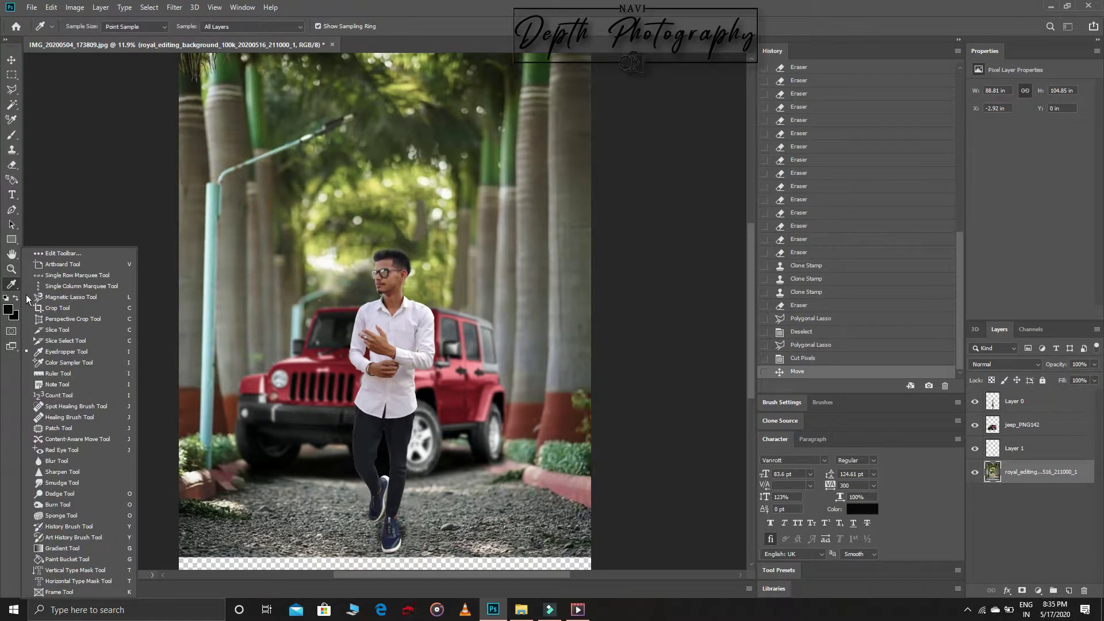
click(86, 548)
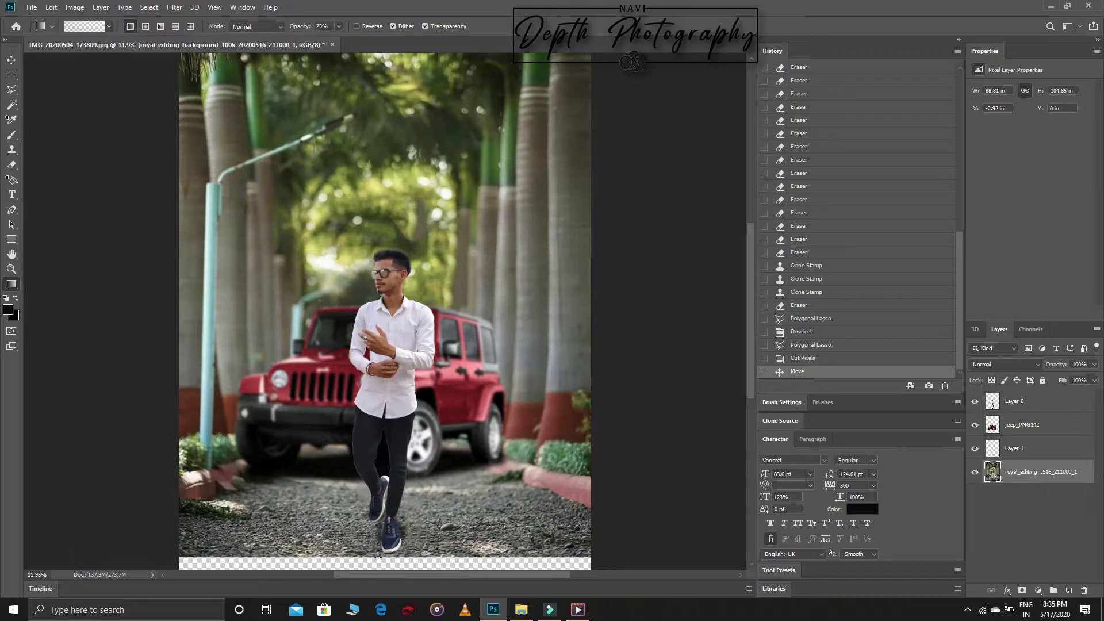
Step: Draw a gradient on the background, then crop the transparent strip off the bottom
drag(378, 557, 366, 423)
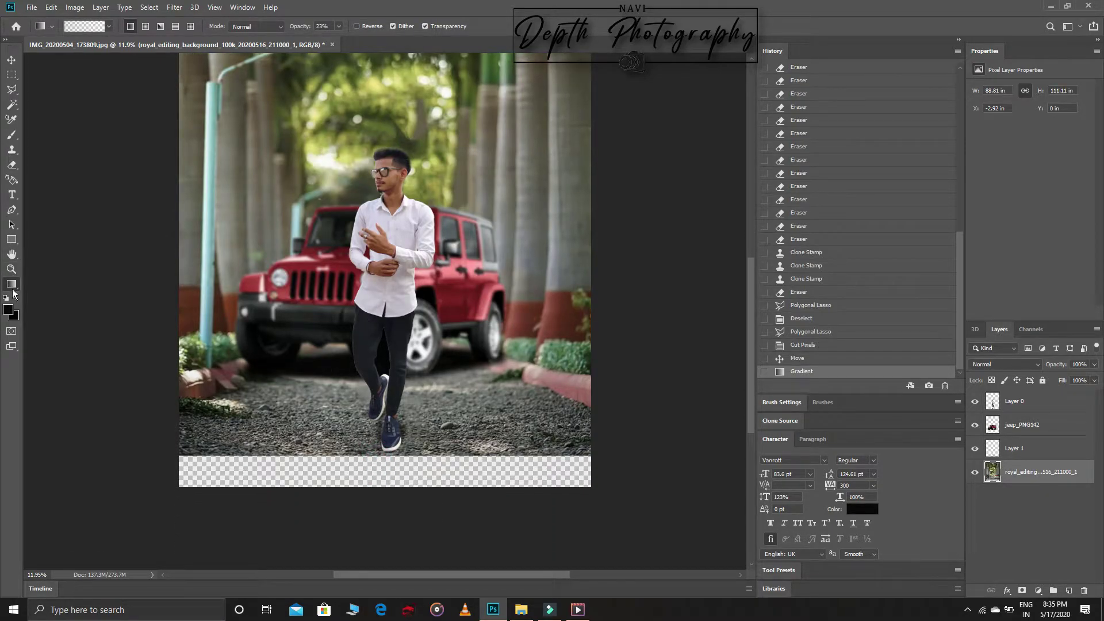
click(12, 285)
click(55, 305)
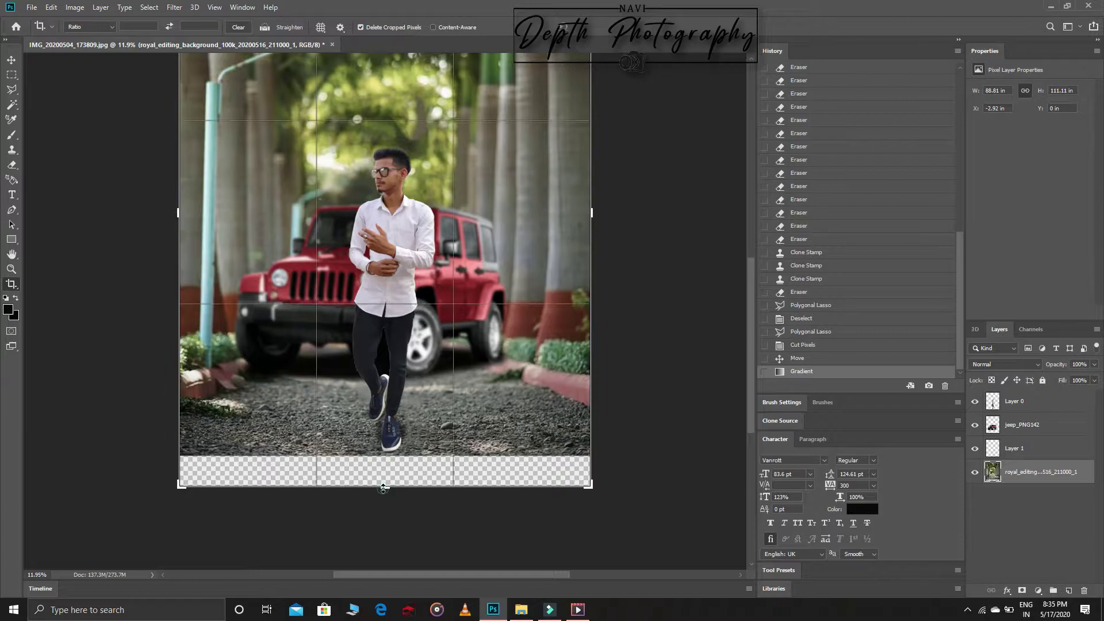
drag(383, 489, 384, 469)
click(598, 29)
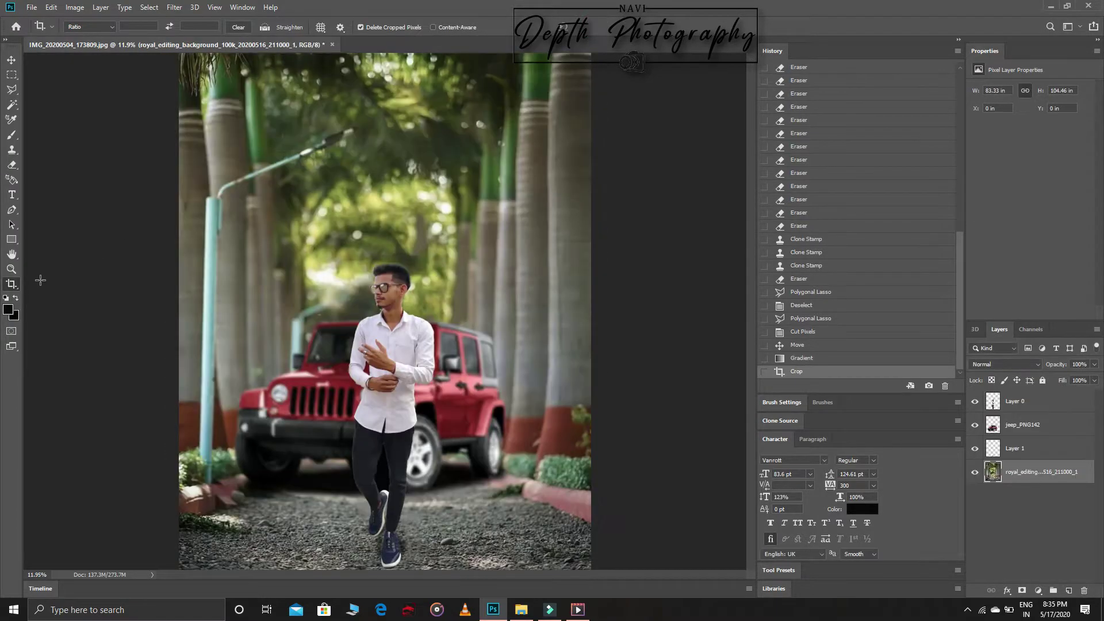
Step: Darken the bottom of the photo with three gradient passes
click(12, 282)
click(80, 544)
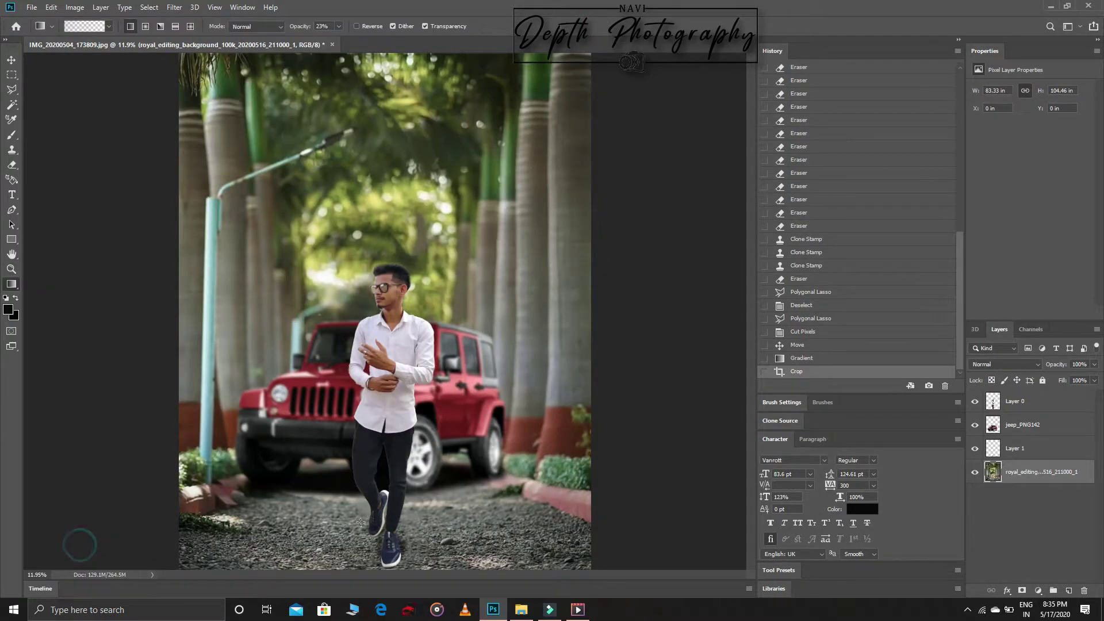
drag(382, 568, 371, 422)
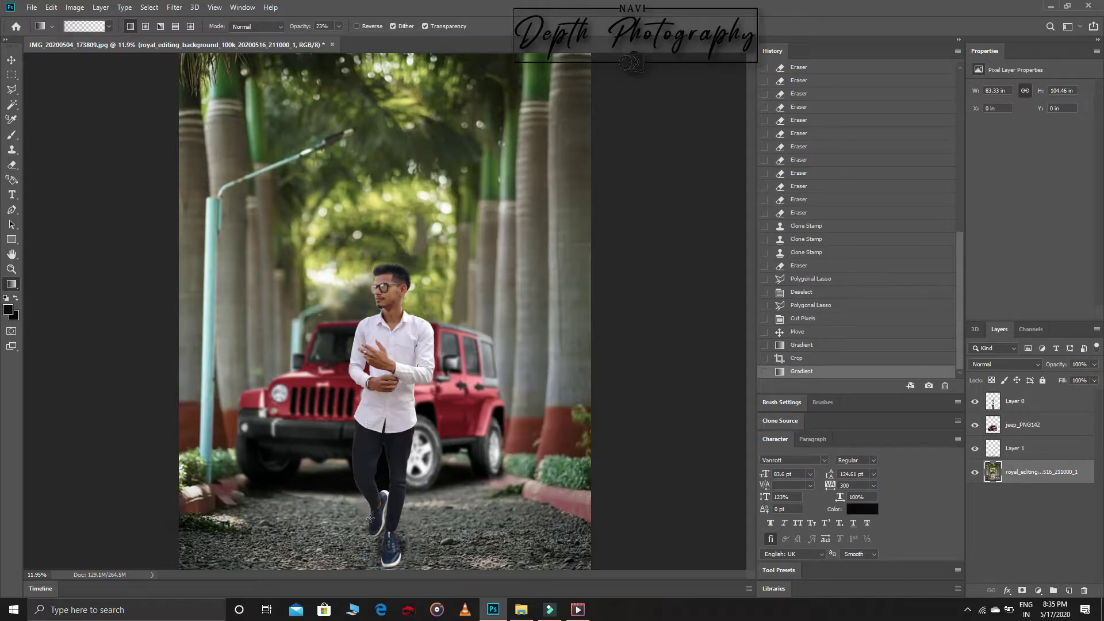
drag(376, 534, 343, 396)
drag(276, 543, 366, 455)
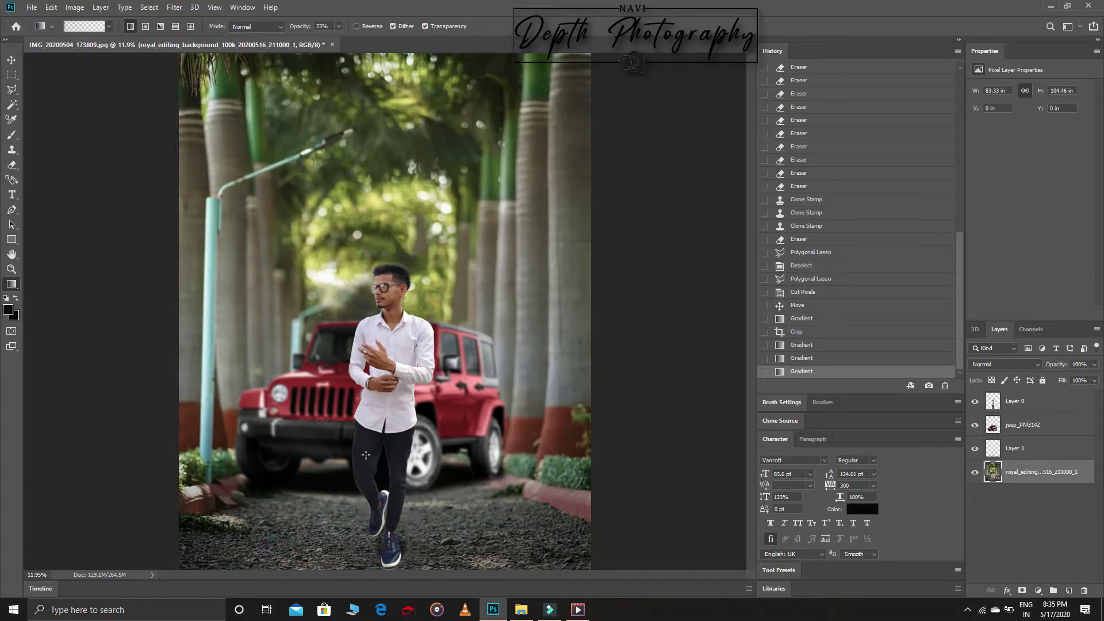
click(11, 269)
drag(390, 256, 509, 319)
Step: On Layer 0, smudge the top edge of the hair with the Smudge Tool
click(1067, 403)
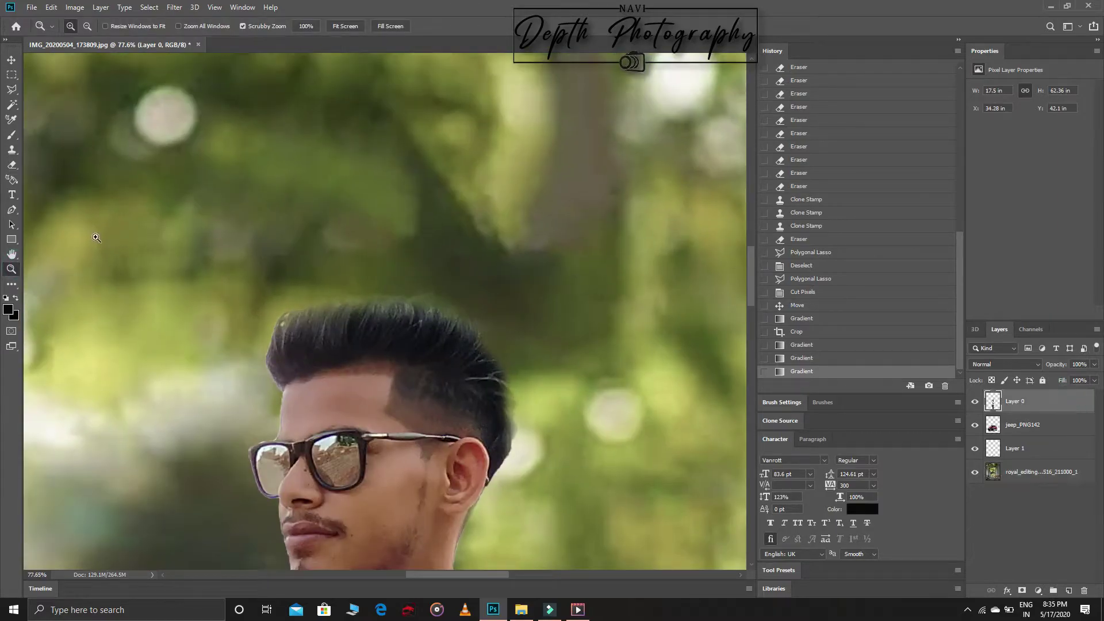
click(11, 285)
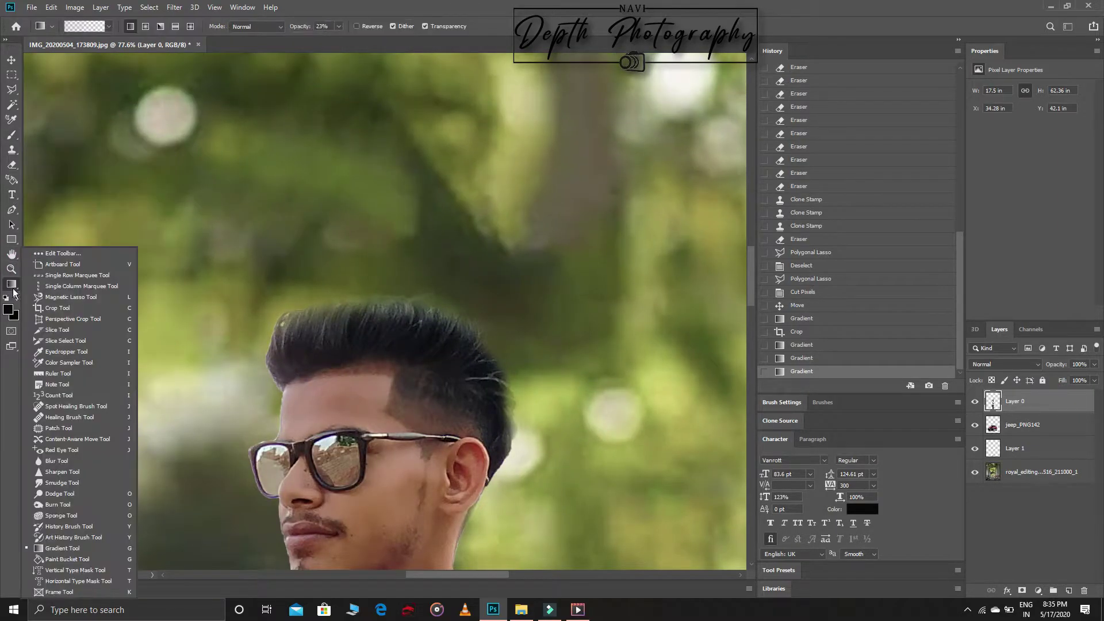
click(65, 475)
right_click(333, 341)
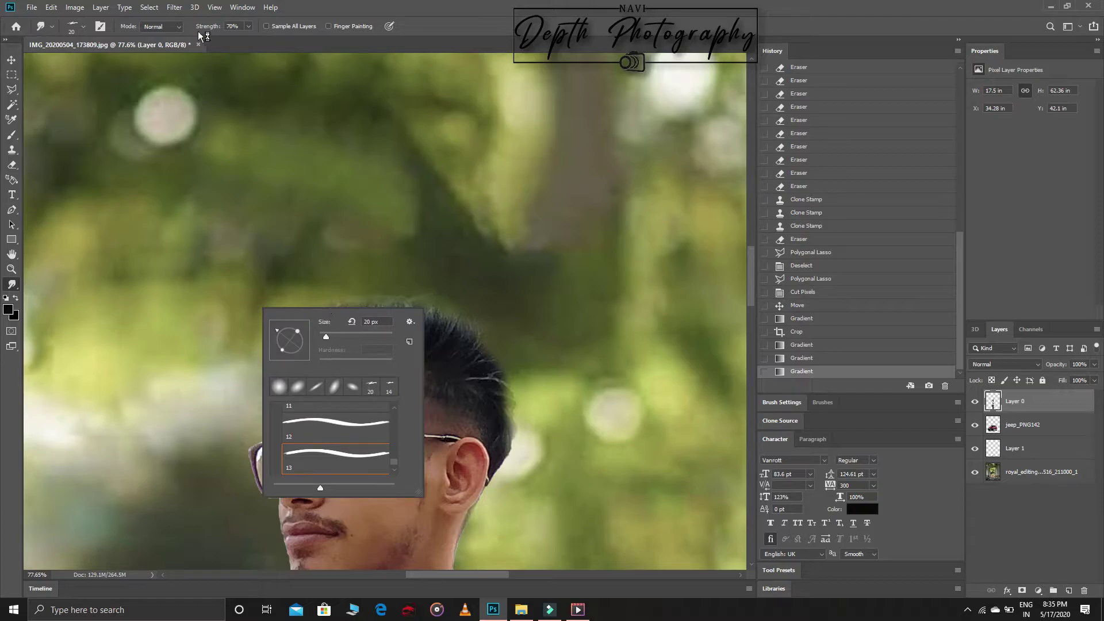
key(Escape)
click(288, 153)
click(293, 321)
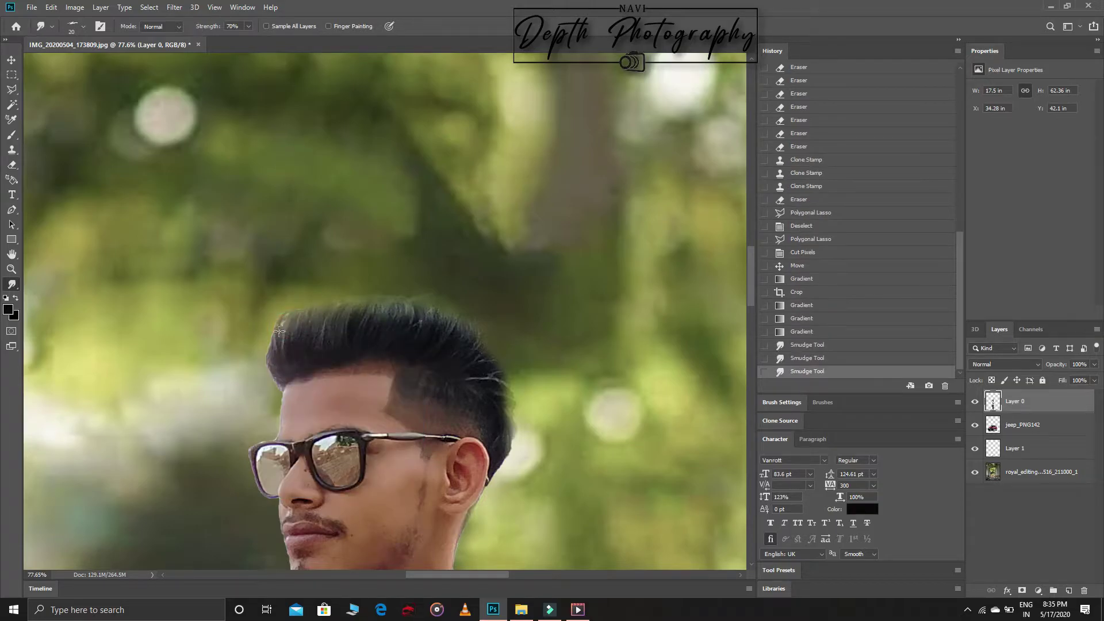
click(286, 325)
click(310, 317)
click(322, 314)
Step: Enlarge the smudge brush to 40 px and smudge along the whole top of the hair
right_click(422, 341)
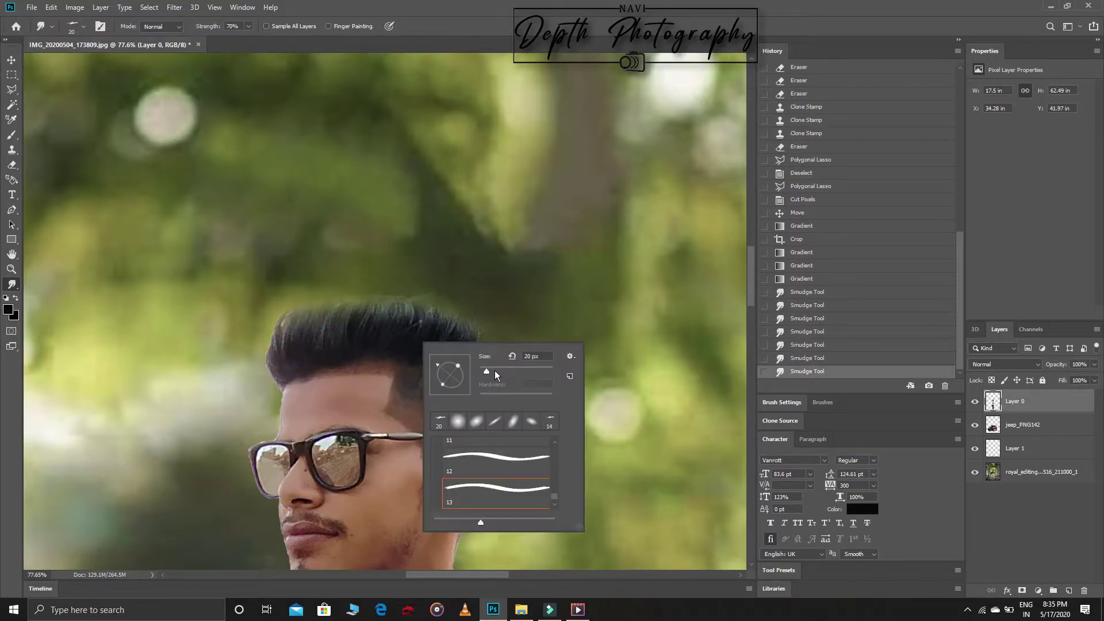
drag(494, 374, 502, 373)
key(Escape)
click(438, 320)
click(418, 316)
click(409, 319)
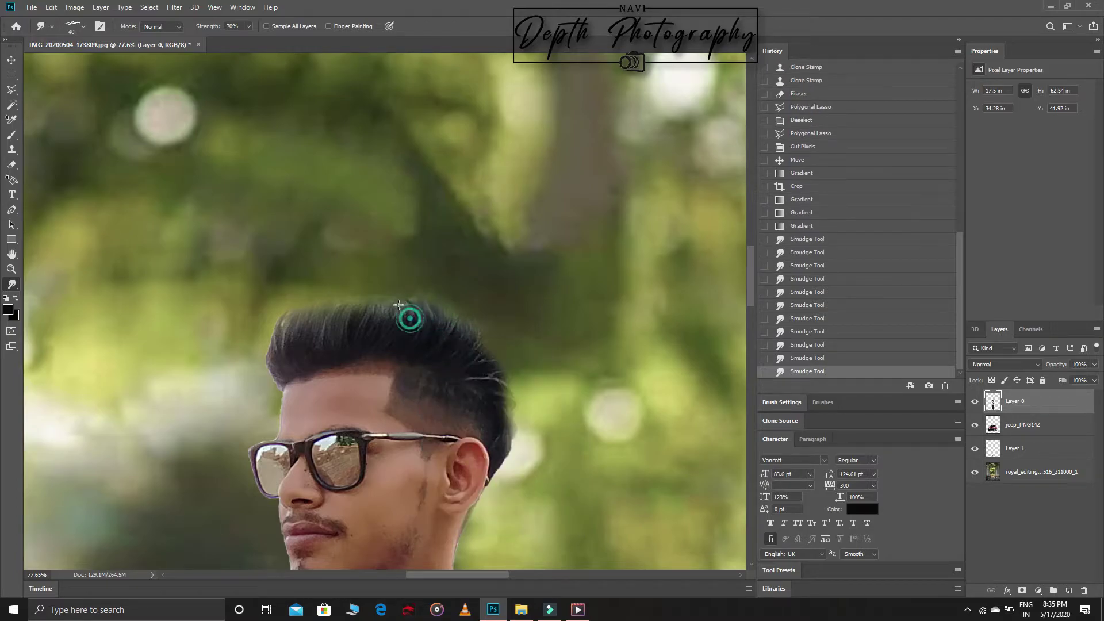
click(384, 312)
click(364, 312)
click(356, 313)
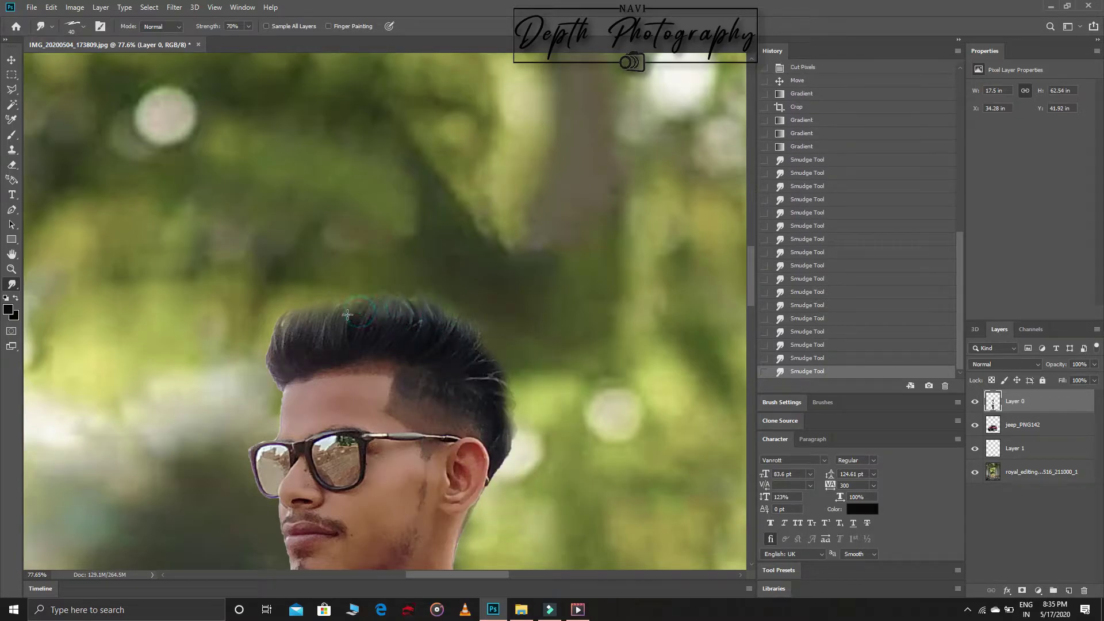
click(337, 311)
click(327, 310)
click(282, 331)
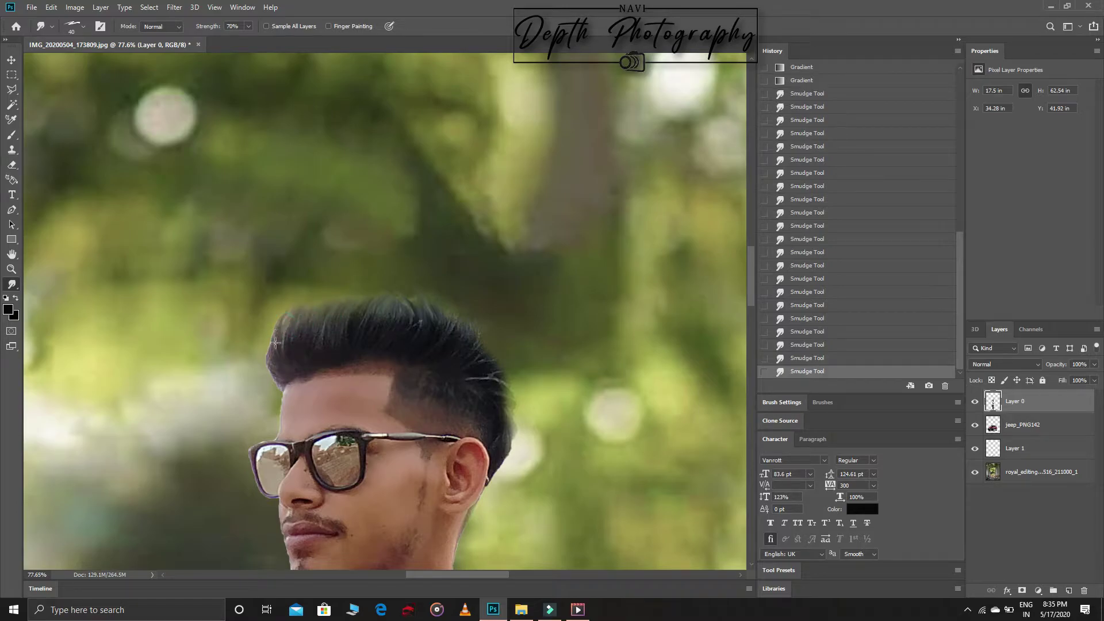
click(283, 334)
click(349, 321)
click(442, 325)
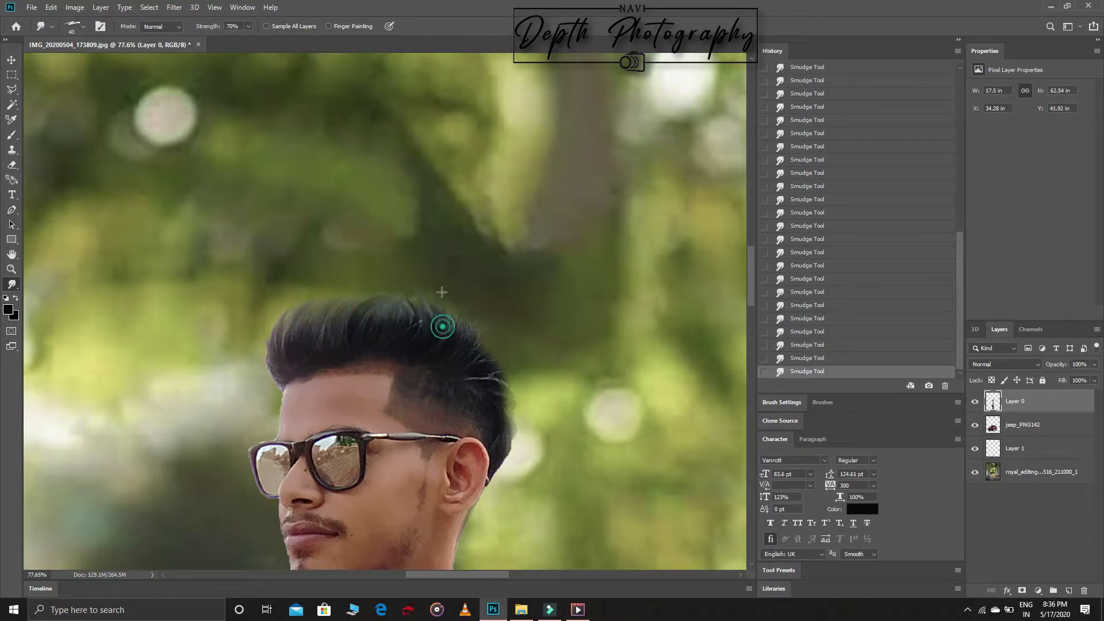
Step: Smudge the hair's right edge down to beside the ear
click(471, 342)
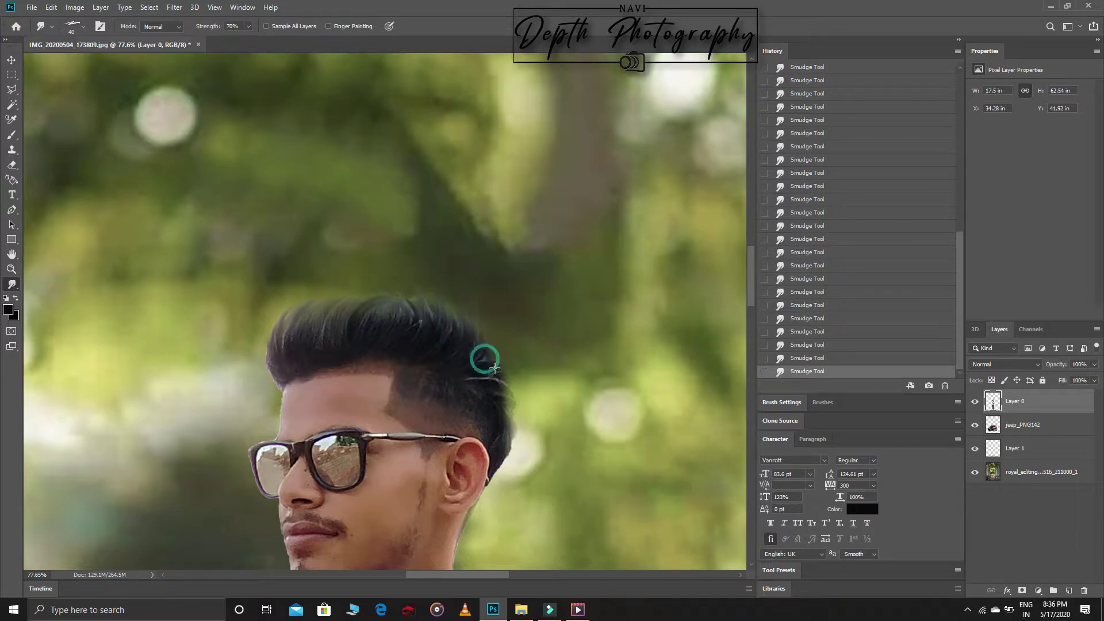
click(487, 363)
click(503, 381)
click(499, 402)
click(506, 419)
click(493, 377)
click(458, 328)
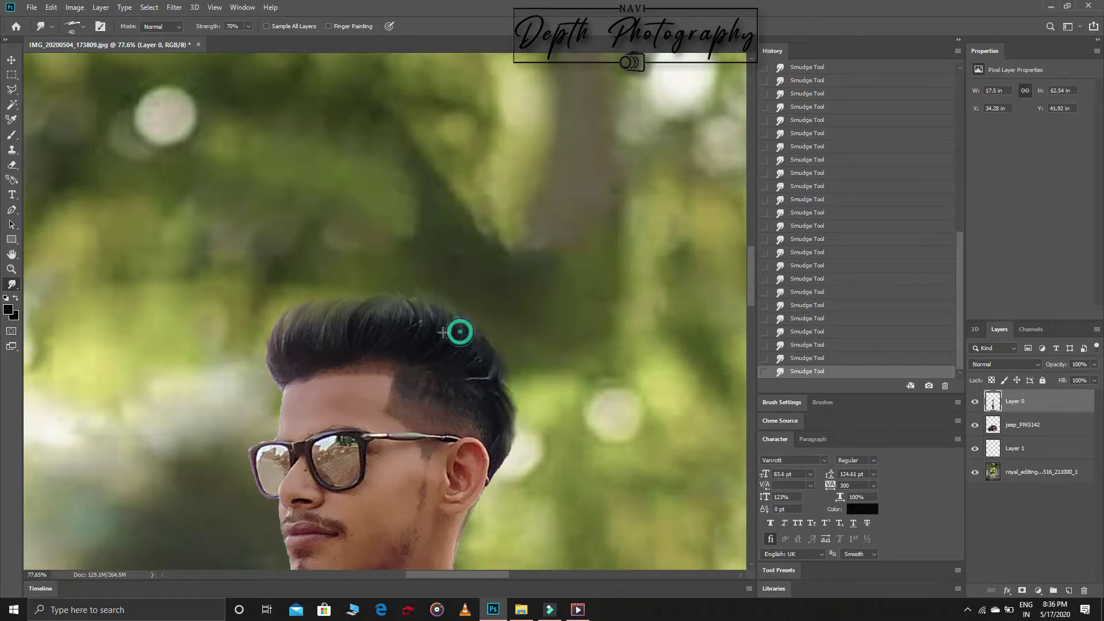
click(409, 299)
Step: Smooth the remaining strands across the top and right of the hair
click(387, 312)
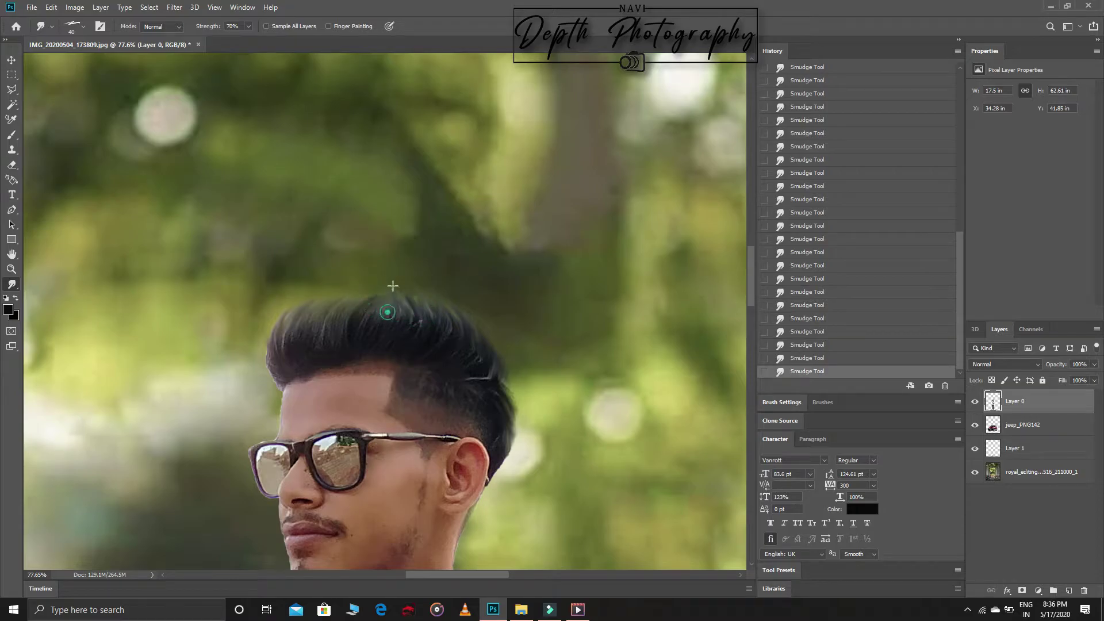
click(409, 318)
click(460, 343)
click(287, 347)
click(323, 336)
click(380, 340)
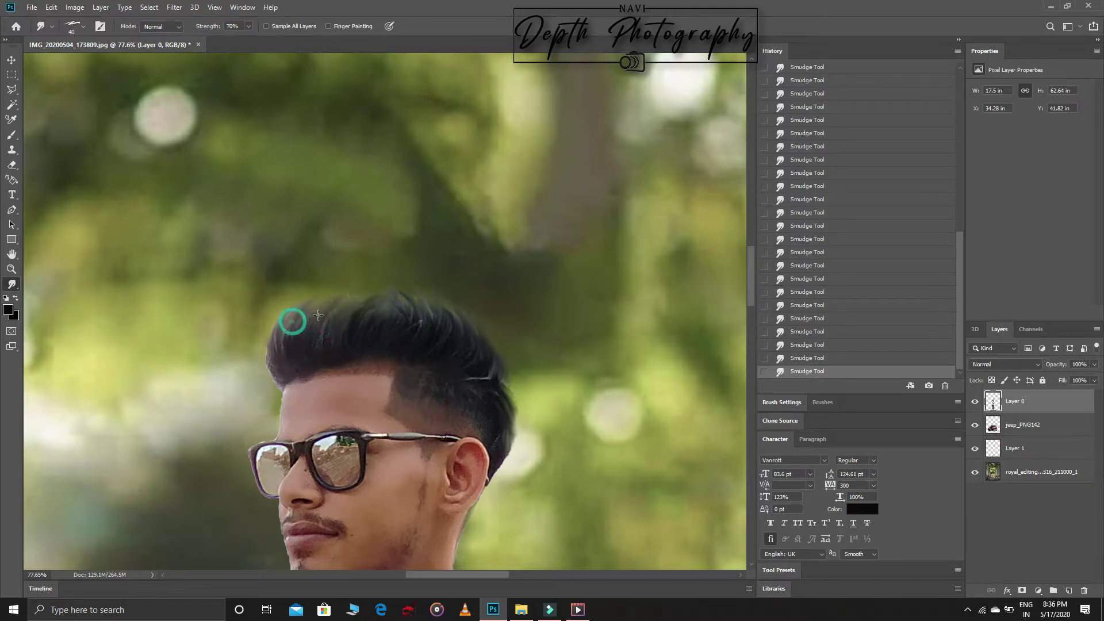
click(336, 318)
click(367, 317)
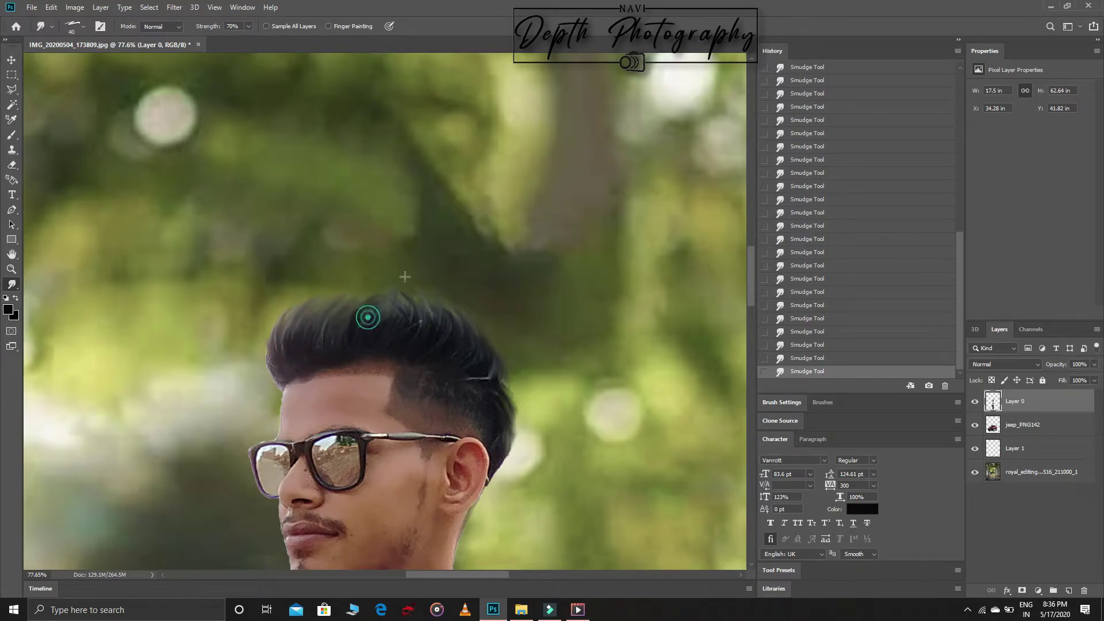
click(11, 268)
drag(365, 309, 449, 283)
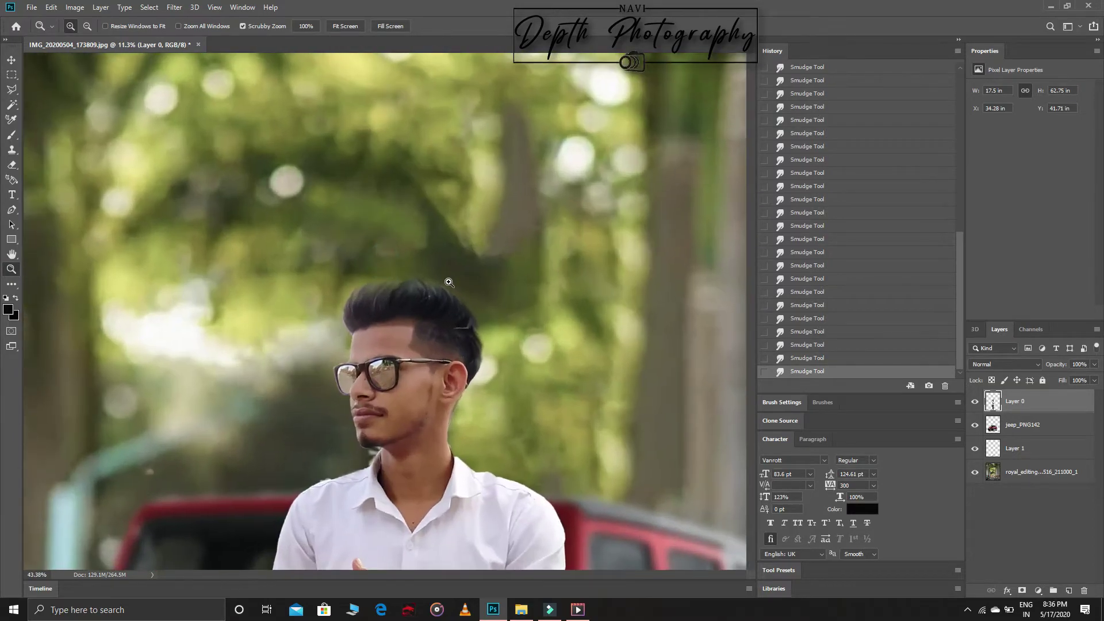
Step: Copy a box around the top of the hair onto a new layer with Layer Via Copy
click(12, 75)
drag(286, 200, 525, 342)
right_click(397, 268)
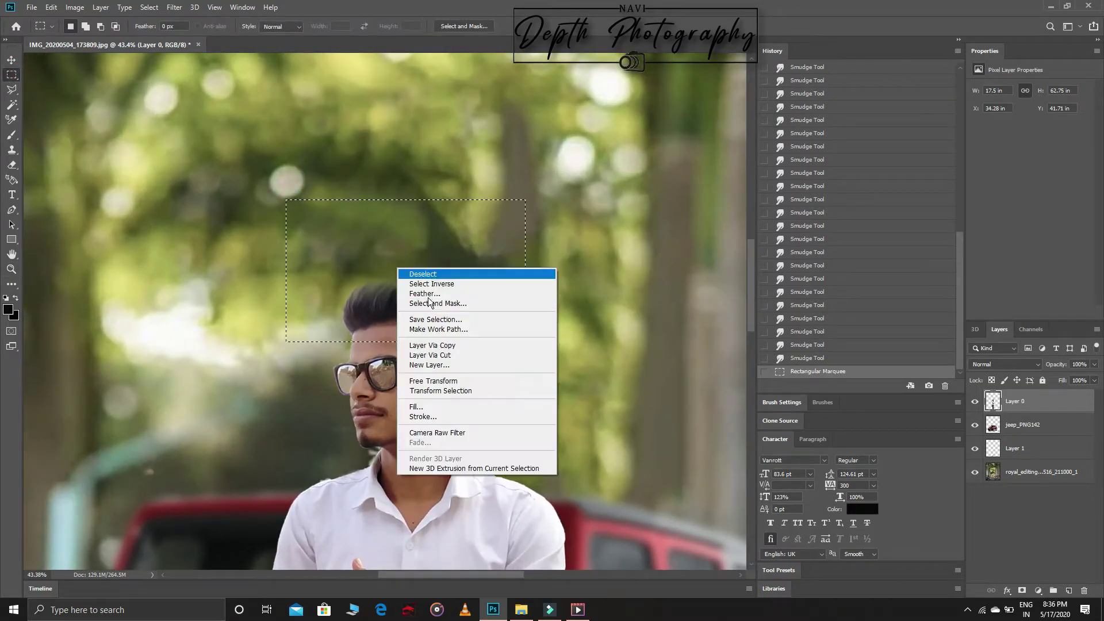
click(432, 345)
Step: Warp the copied hair taller with Free Transform Warp and commit it
right_click(402, 283)
click(433, 382)
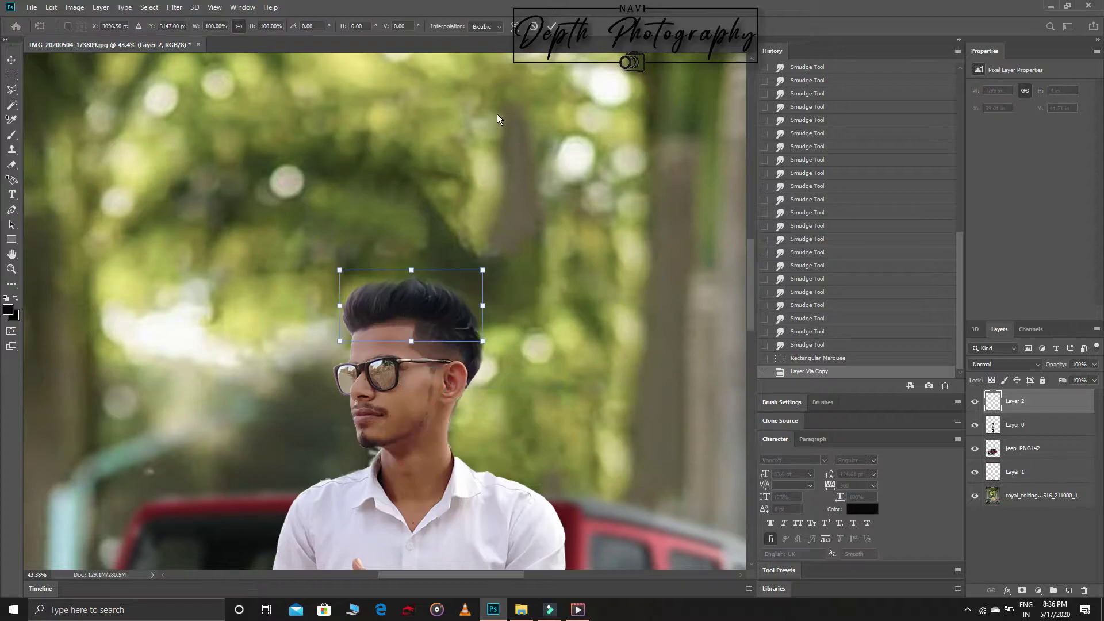
click(515, 26)
drag(368, 290, 375, 276)
drag(452, 303, 465, 297)
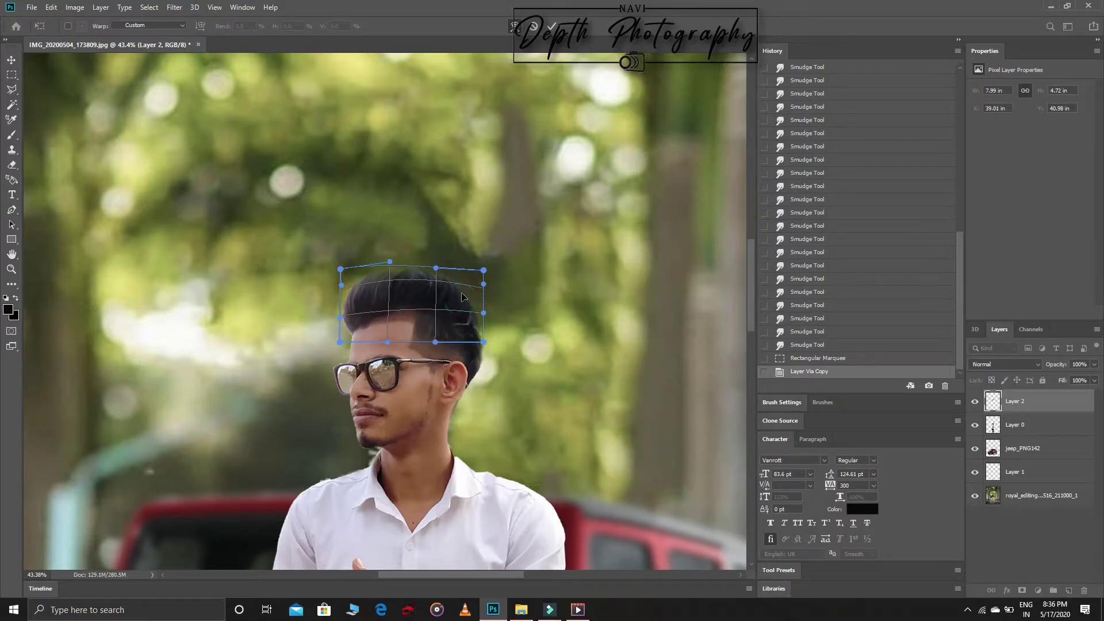
click(552, 26)
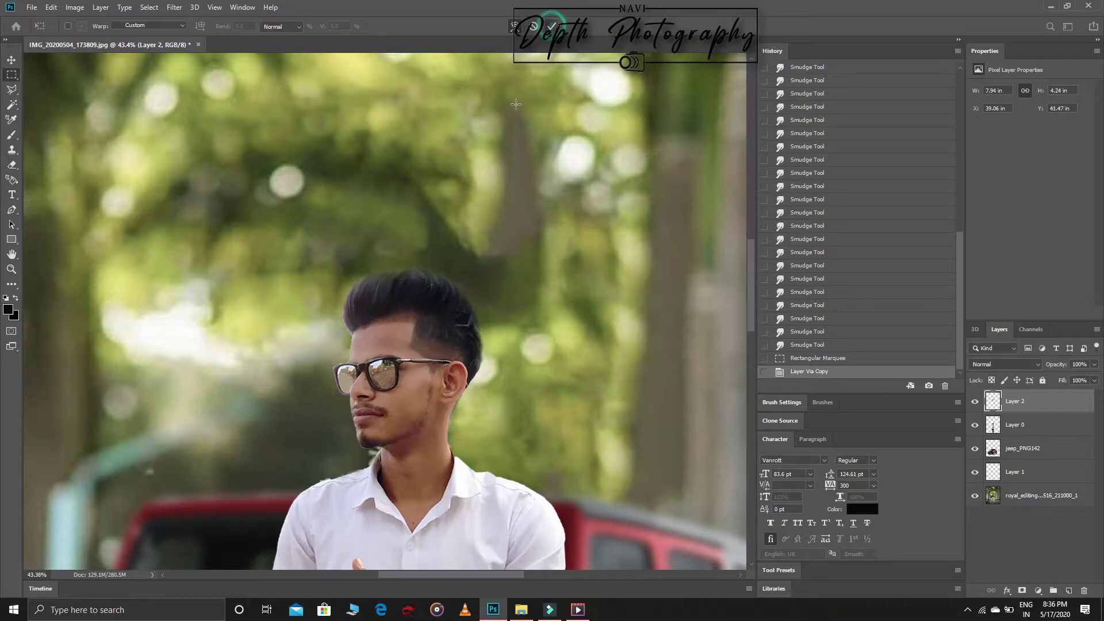
Step: Erase the rough edges of the copied hair near the temples
click(12, 165)
mouse_move(370, 317)
mouse_down()
mouse_move(402, 322)
mouse_move(369, 323)
mouse_up()
right_click(394, 320)
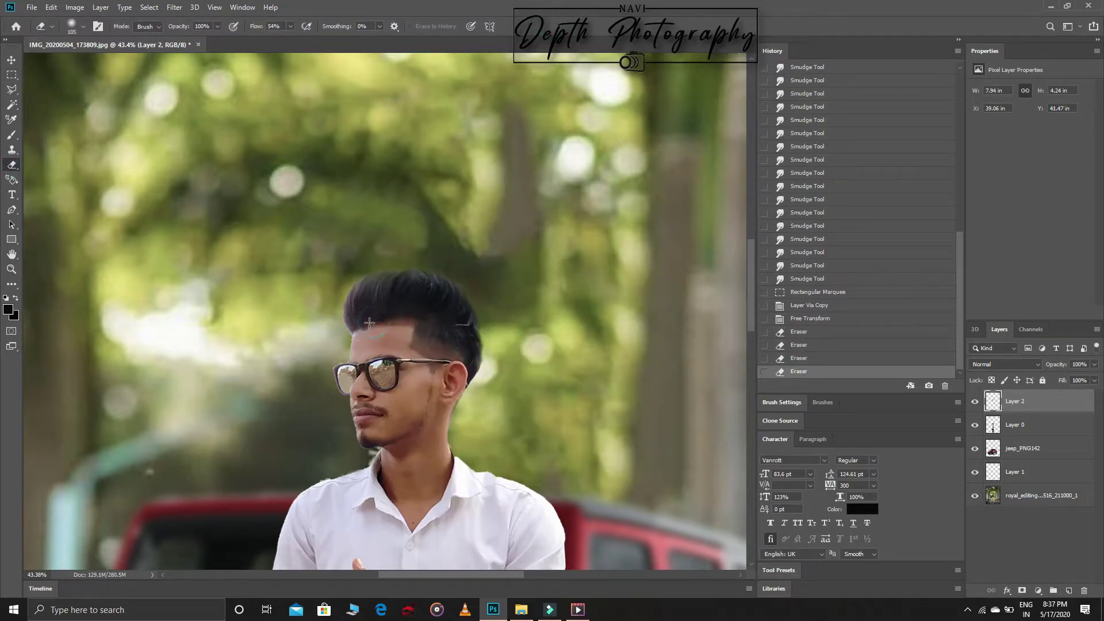
right_click(419, 330)
mouse_move(428, 323)
mouse_down()
mouse_move(460, 345)
mouse_move(460, 325)
mouse_up()
drag(396, 311, 391, 316)
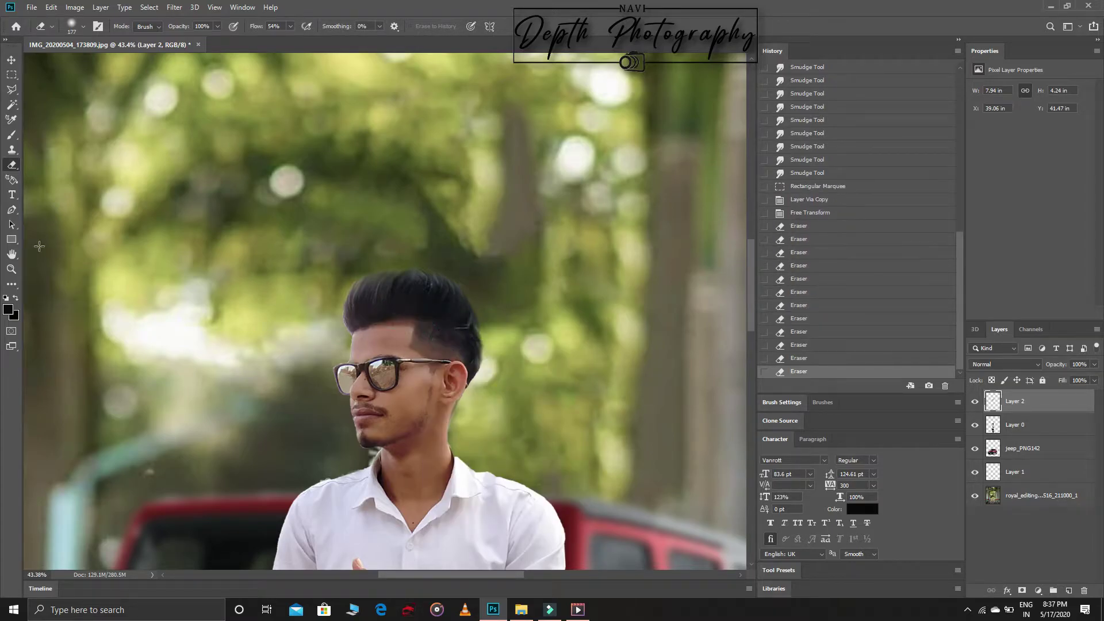
click(13, 269)
drag(173, 271, 944, 391)
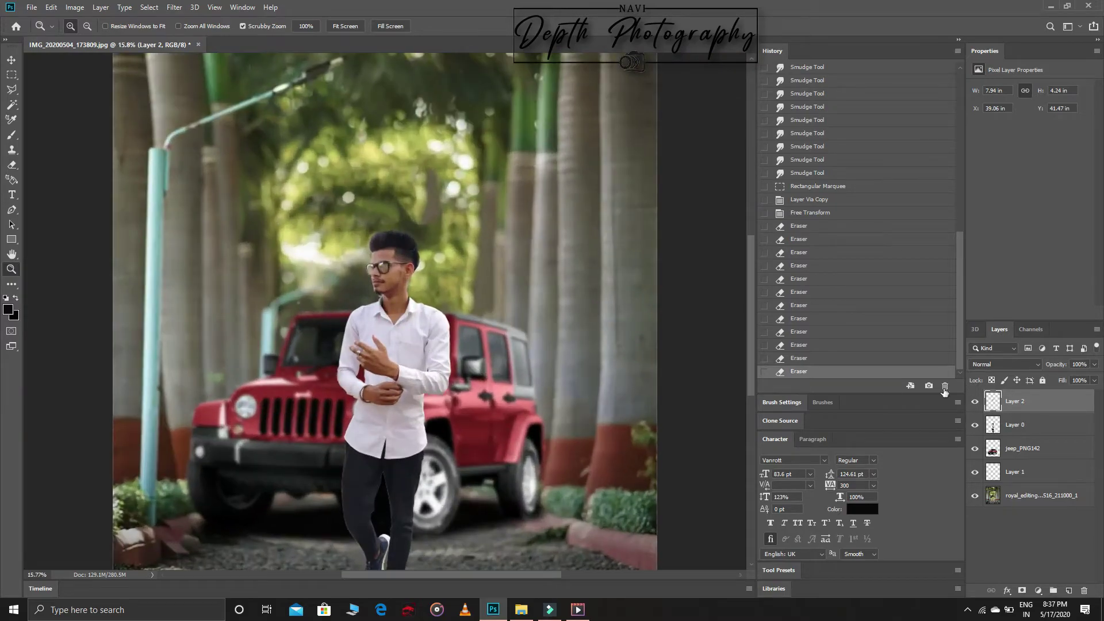
Step: Merge the hair copy layer down into Layer 0
click(75, 7)
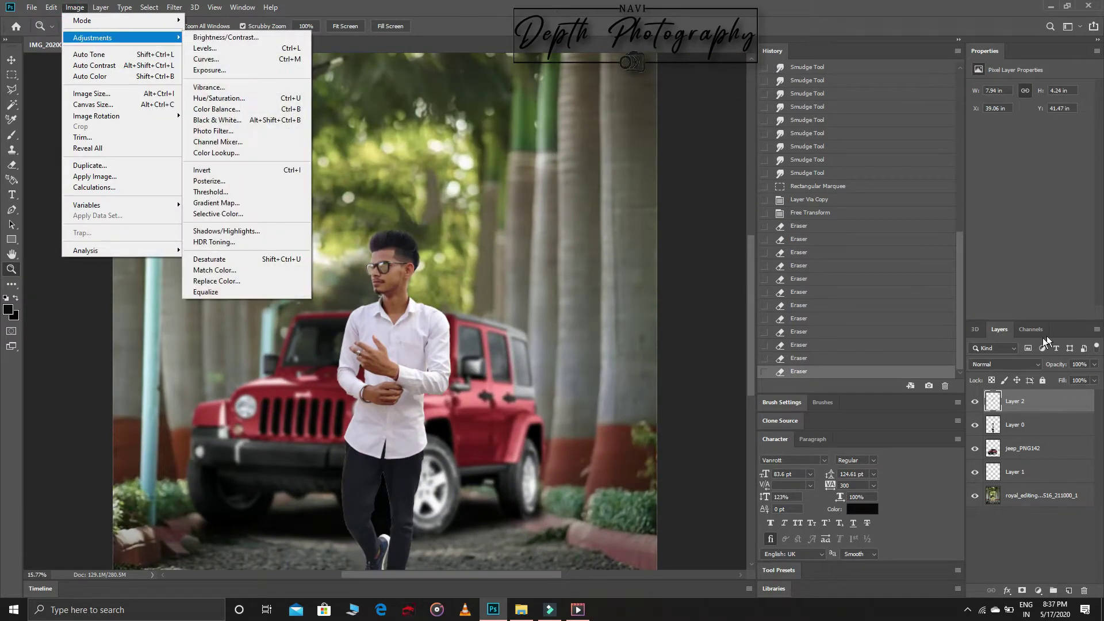
right_click(1026, 409)
click(909, 452)
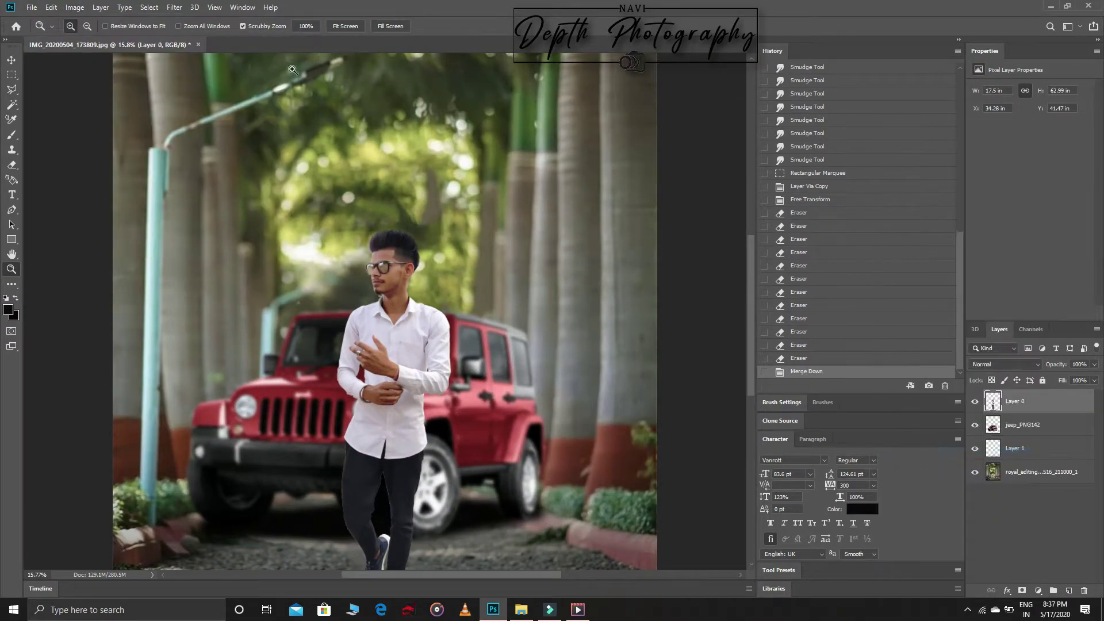
Step: Lower the man's layer vibrance slightly with the Vibrance adjustment
click(75, 7)
click(270, 92)
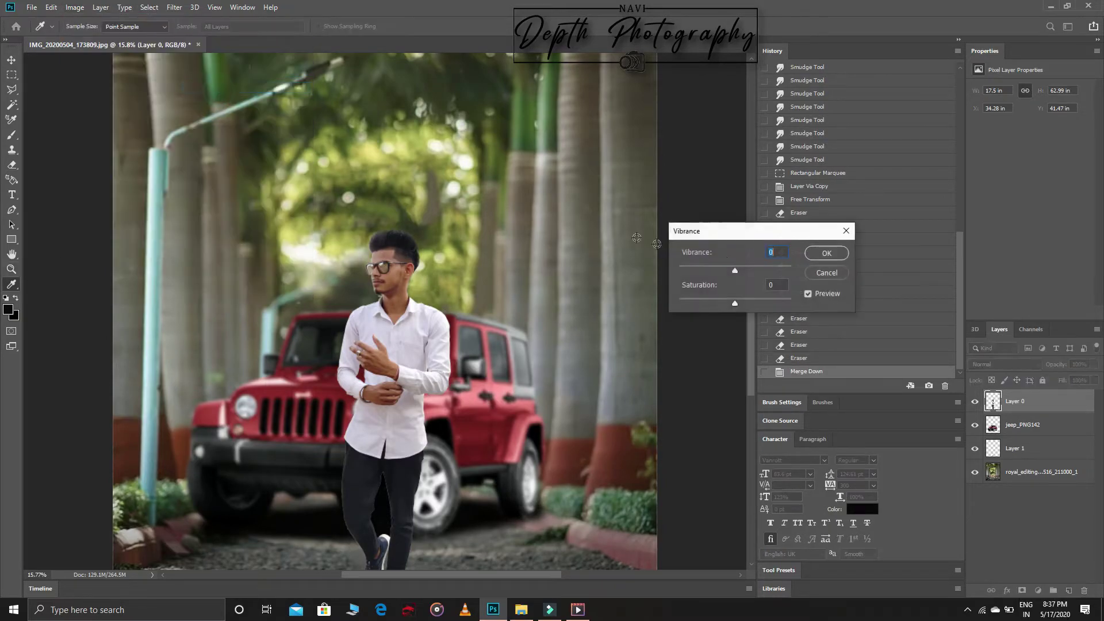
drag(732, 270, 729, 270)
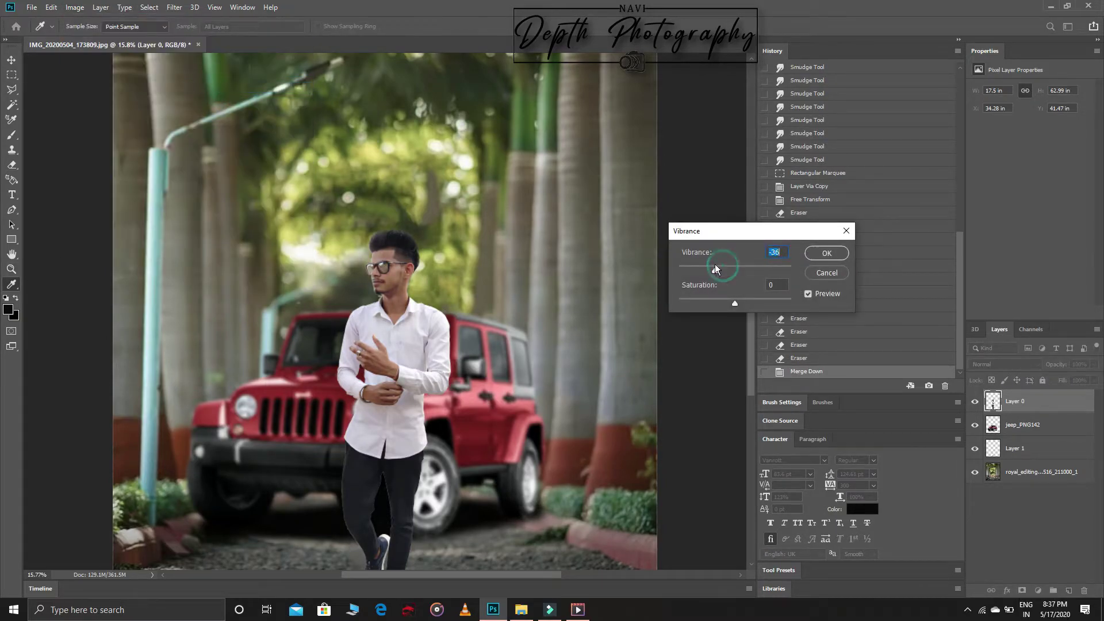
click(824, 254)
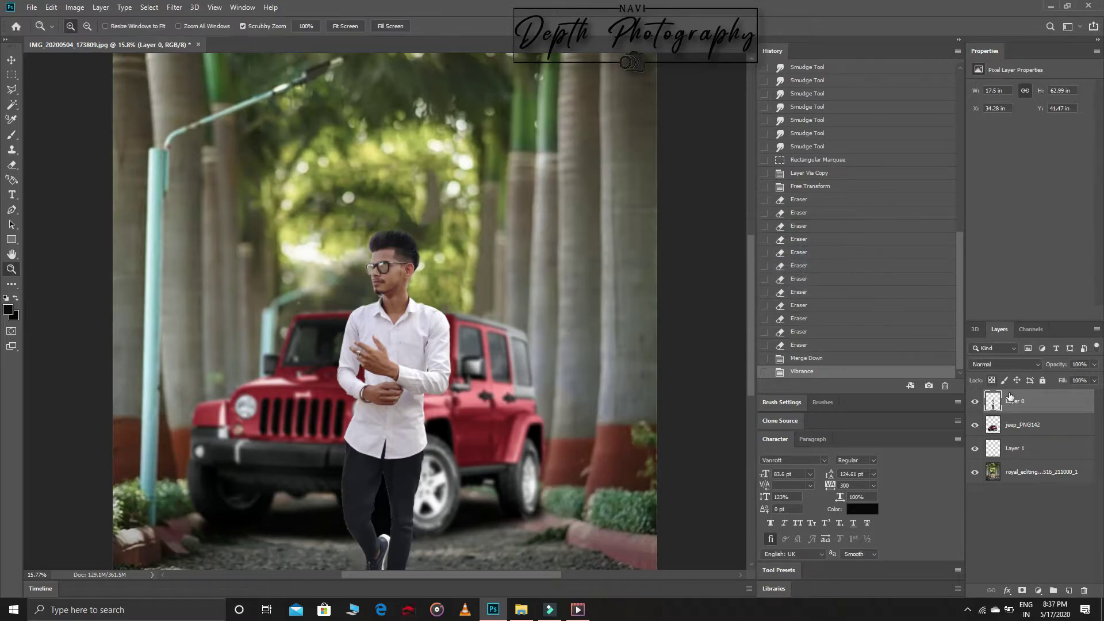
Step: Flatten the image into a single Background layer and zoom in toward the collar
right_click(1020, 400)
click(897, 472)
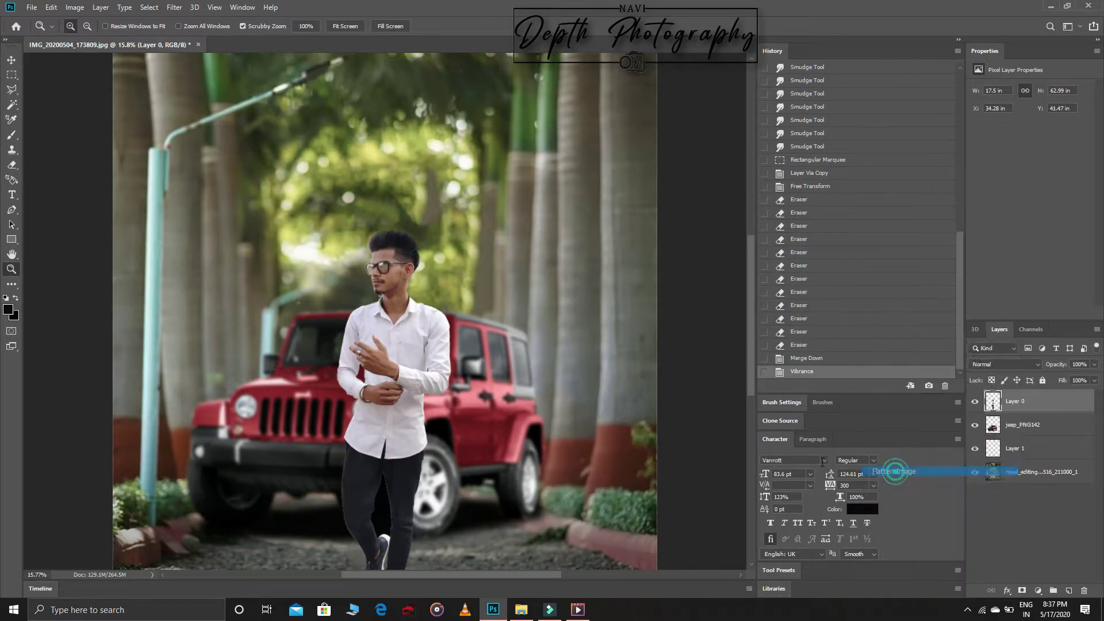
drag(421, 356, 454, 371)
drag(290, 238, 331, 214)
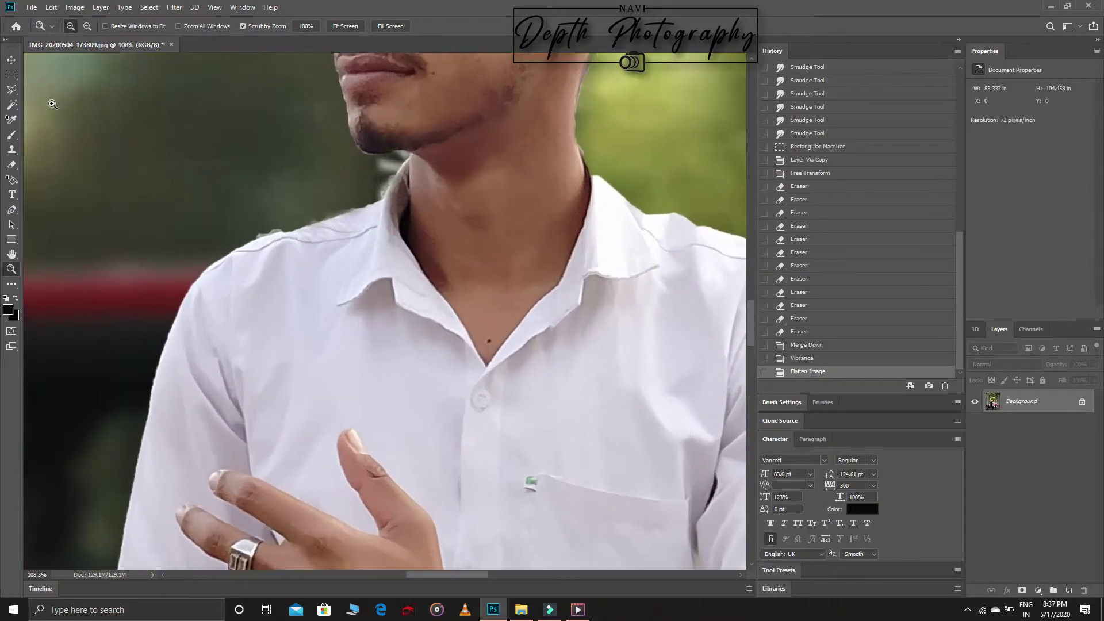
Step: Draw a Polygonal Lasso selection around the leftover background patch beside the neck
click(12, 89)
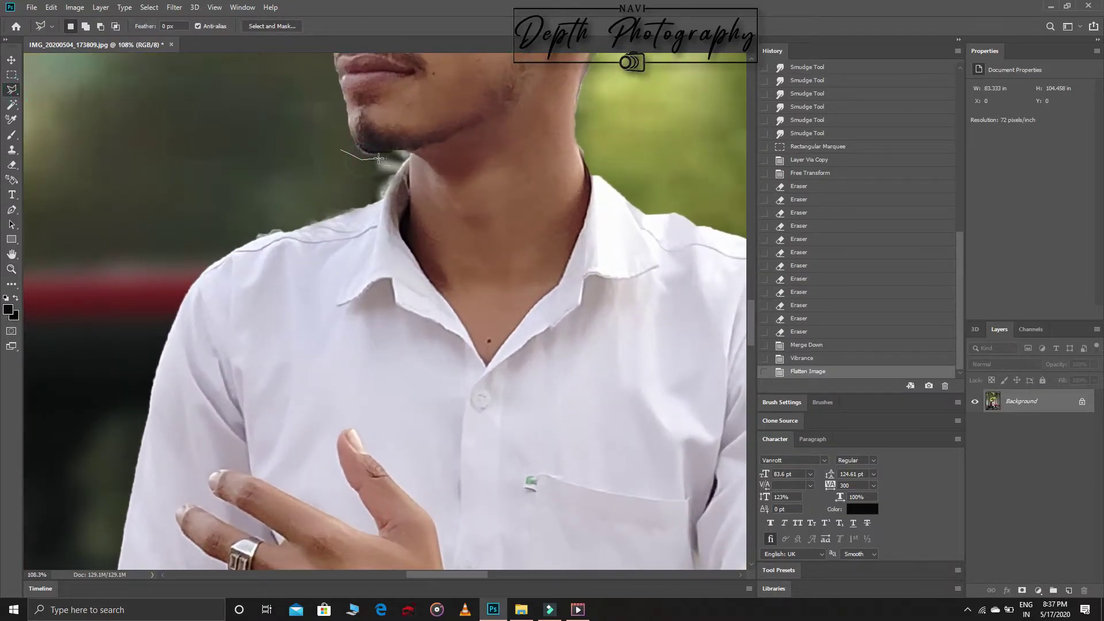
click(396, 151)
click(381, 198)
click(328, 205)
click(309, 223)
click(217, 233)
click(237, 194)
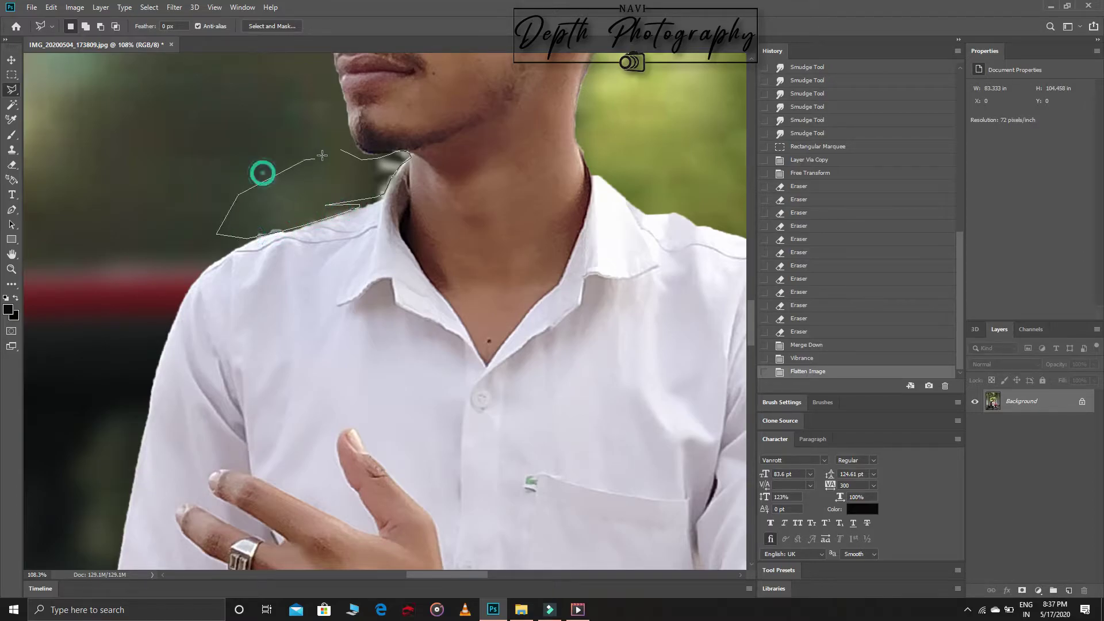
click(340, 151)
Step: Clone-stamp clean background over the patch by the neck, then deselect
click(12, 150)
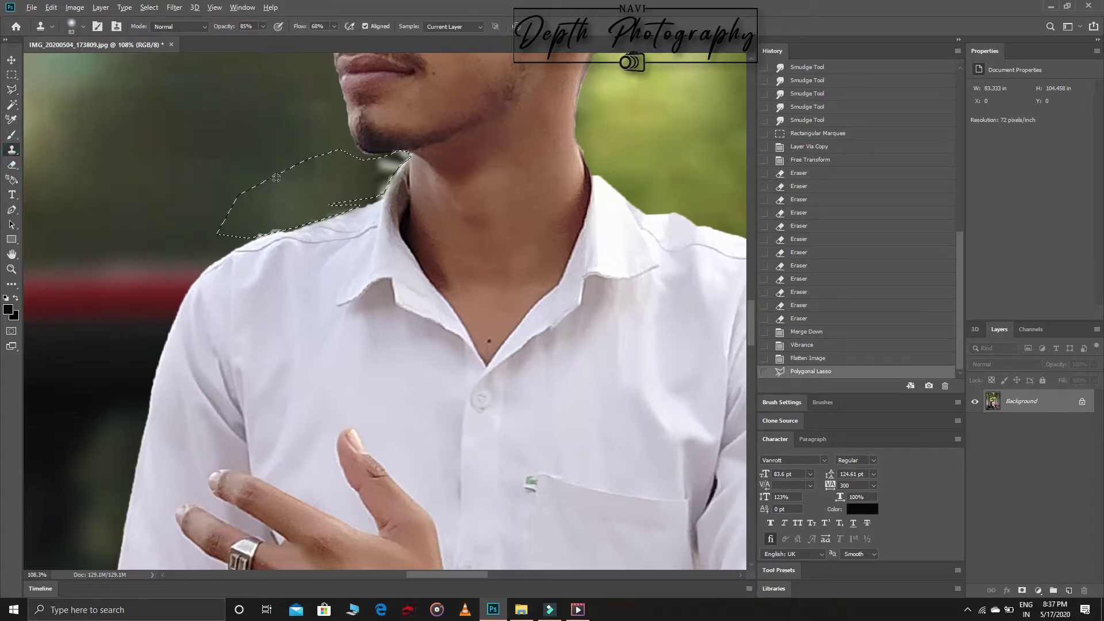
drag(345, 172, 397, 161)
drag(374, 184, 405, 164)
mouse_move(310, 178)
mouse_down()
mouse_move(291, 222)
mouse_move(270, 233)
mouse_up()
drag(305, 219, 339, 227)
click(11, 75)
click(242, 120)
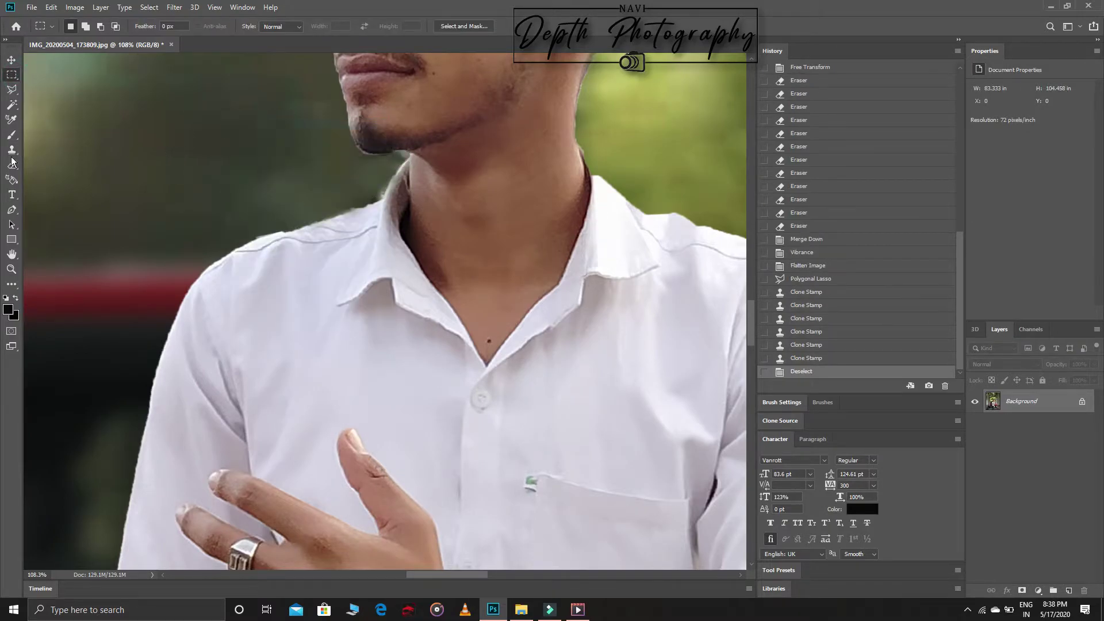
Step: Pick the Blur Tool from its tool group and zoom in on the neck
click(11, 269)
scroll(379, 259, down, 5)
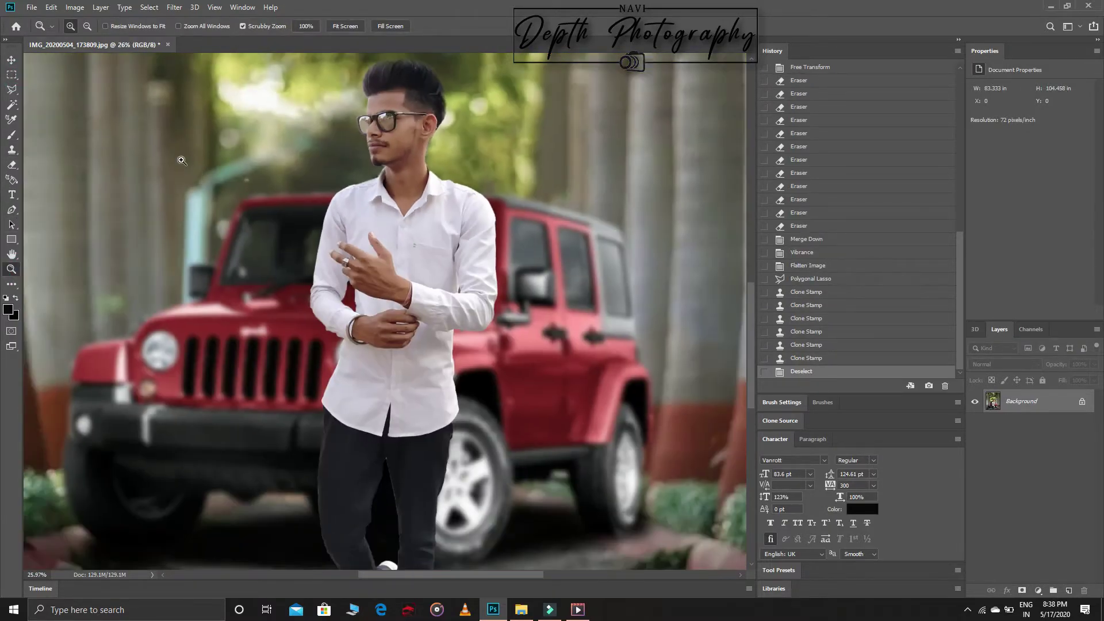
click(11, 285)
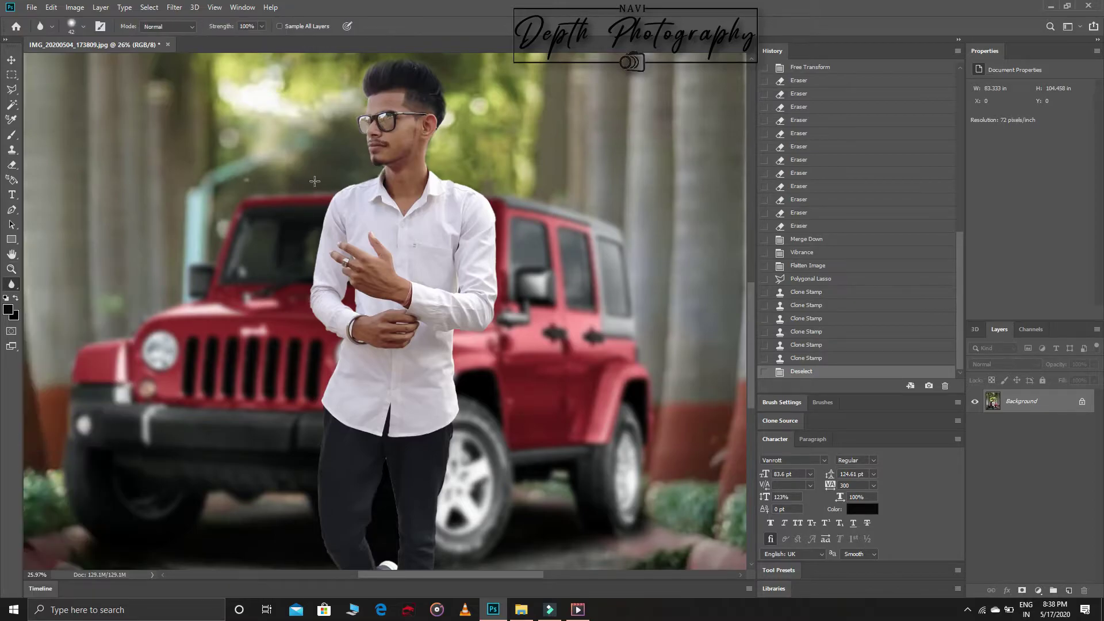
click(11, 268)
scroll(354, 160, up, 3)
scroll(353, 159, up, 2)
click(12, 284)
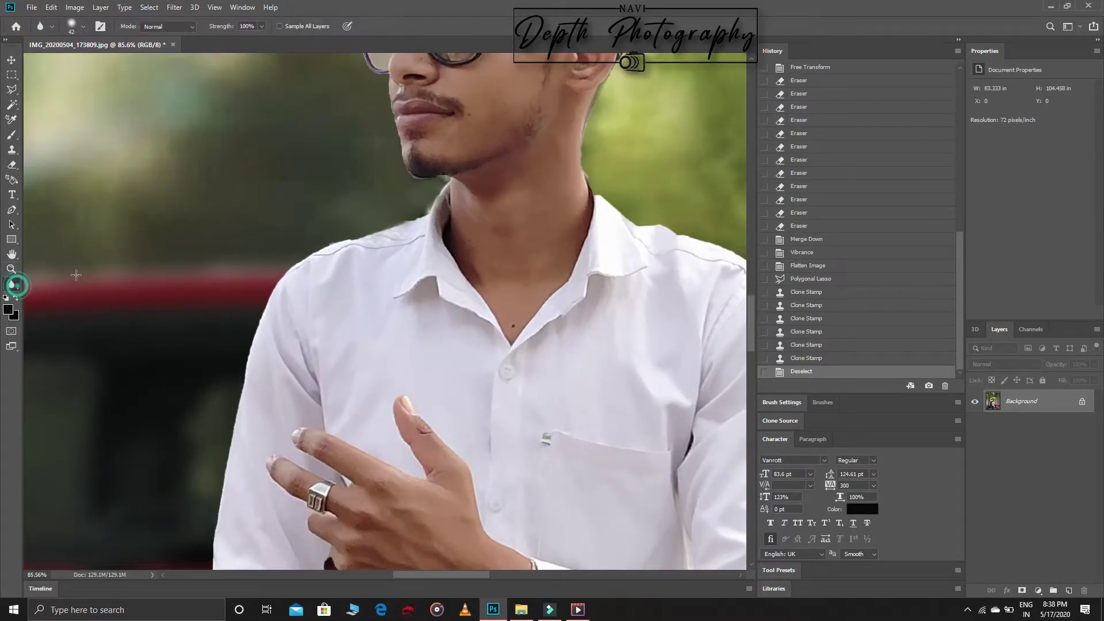
Step: Blur the neck and shoulder edges where they meet the background
click(406, 218)
drag(397, 227, 423, 207)
drag(414, 216, 443, 173)
mouse_move(414, 190)
mouse_down()
mouse_move(452, 167)
mouse_move(434, 164)
mouse_up()
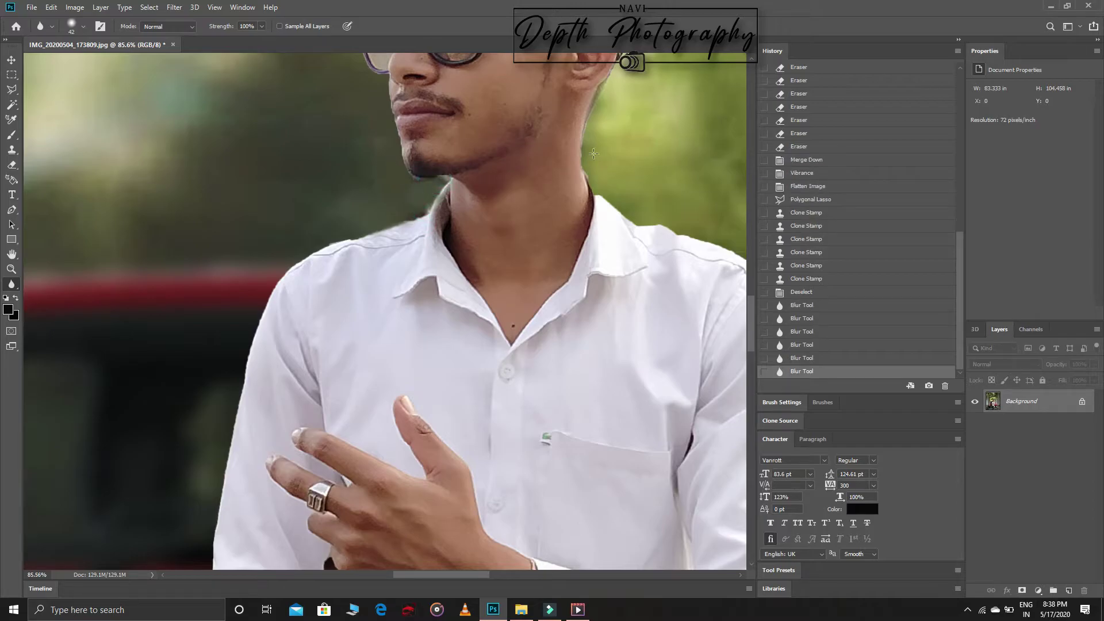
mouse_move(587, 161)
mouse_down()
mouse_move(584, 140)
mouse_move(592, 156)
mouse_up()
drag(580, 138, 589, 158)
drag(441, 573, 496, 574)
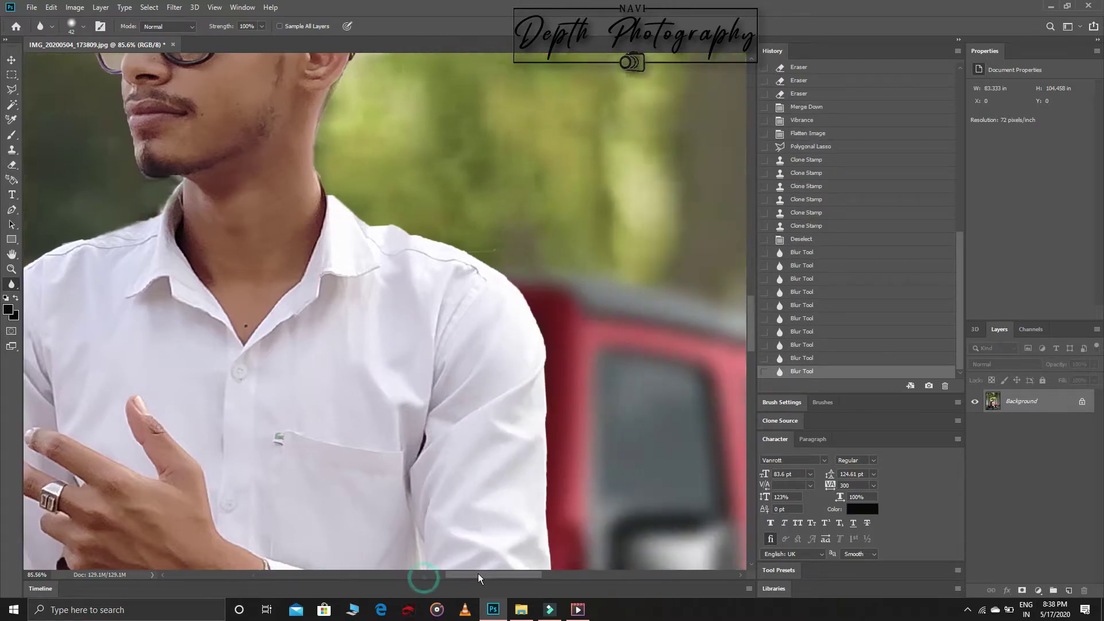
mouse_move(323, 251)
mouse_down()
mouse_move(360, 266)
mouse_move(383, 299)
mouse_up()
mouse_move(384, 304)
mouse_down()
mouse_move(414, 354)
mouse_move(115, 322)
mouse_up()
Step: Blur the outlines of the shirt sleeve, legs and shoes
click(12, 269)
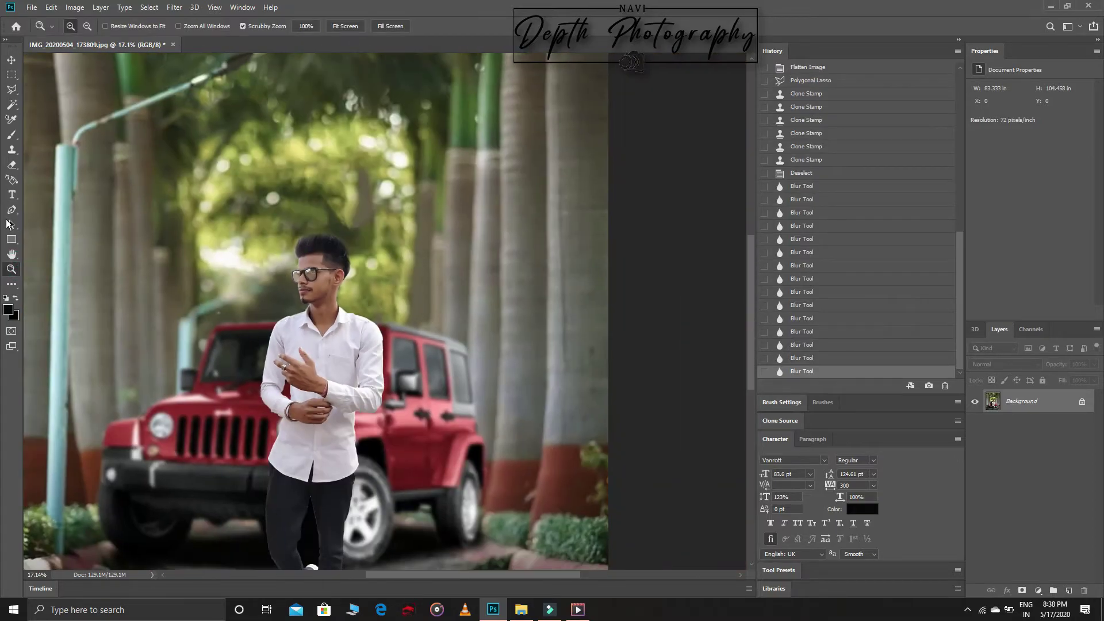
click(11, 283)
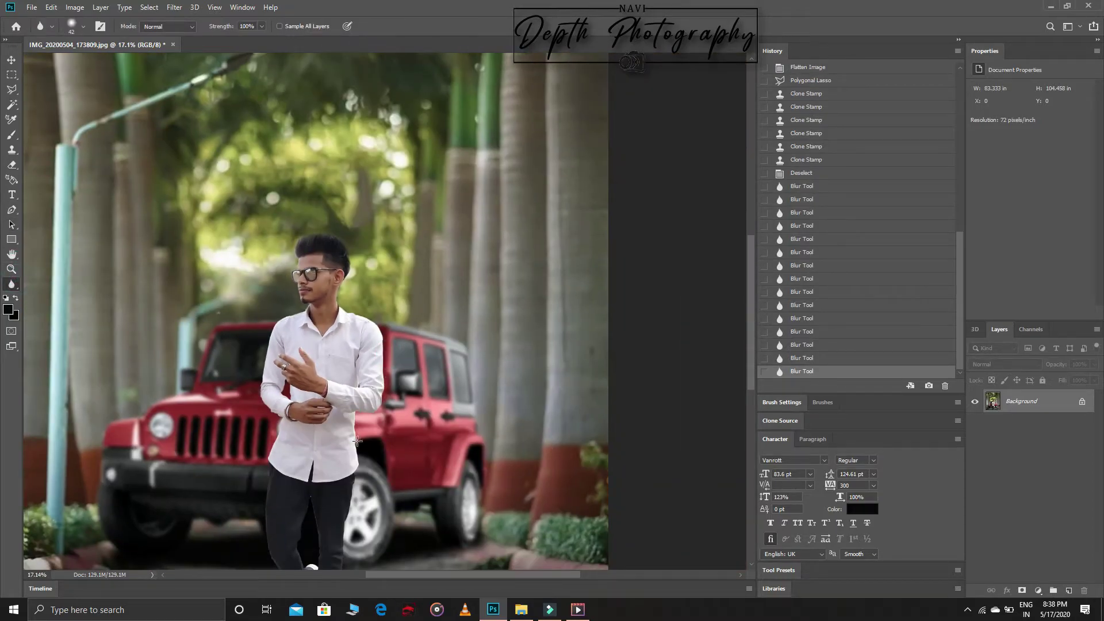
drag(357, 441, 358, 402)
drag(359, 377, 346, 404)
mouse_move(287, 385)
mouse_down()
mouse_move(282, 403)
mouse_move(310, 466)
mouse_move(308, 506)
mouse_up()
scroll(276, 403, down, 2)
scroll(308, 506, down, 1)
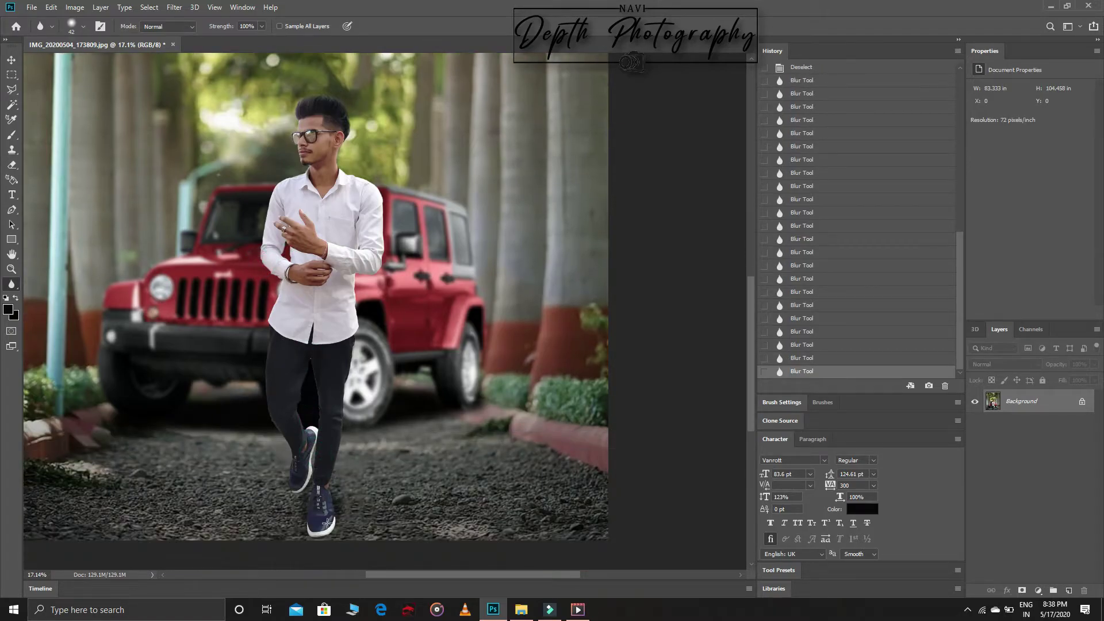
click(331, 529)
drag(289, 455, 284, 476)
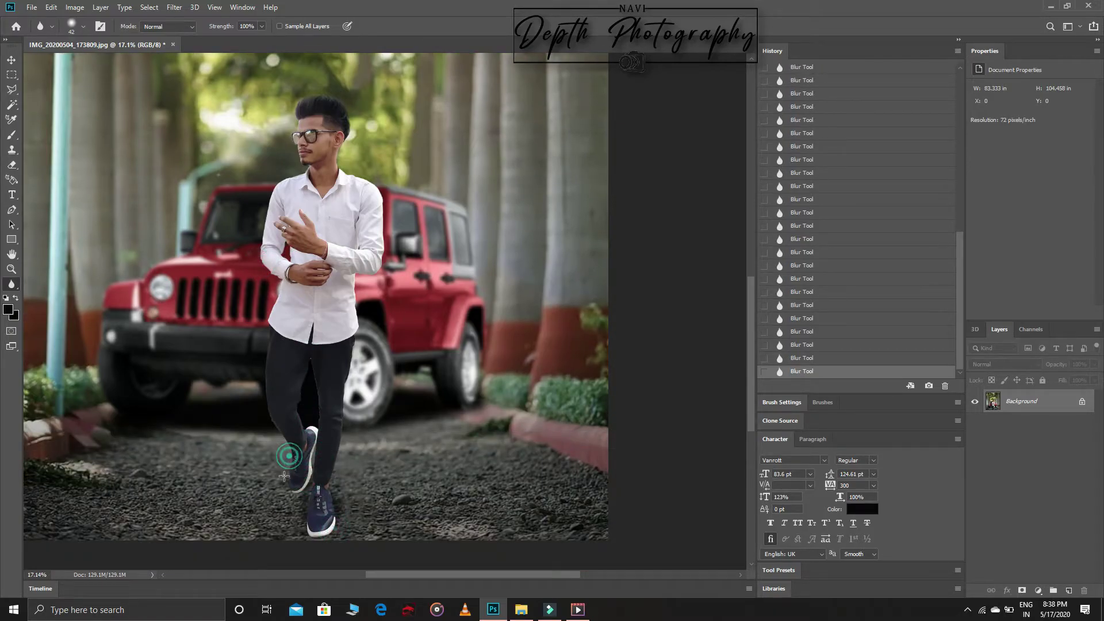
click(11, 134)
right_click(307, 233)
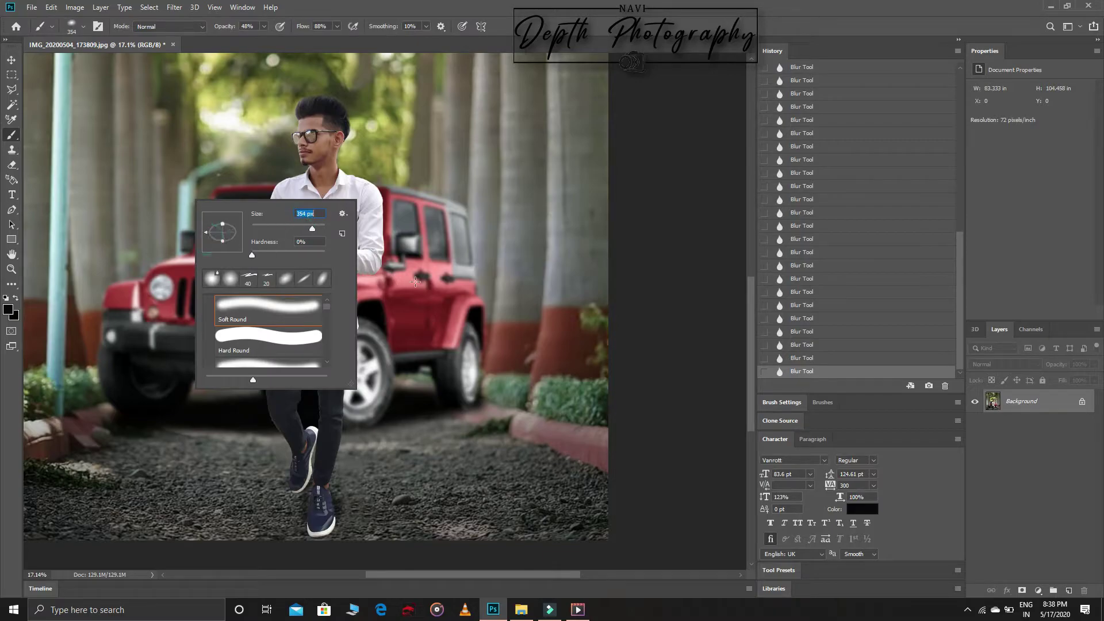
Step: Add a new shading layer and enlarge the soft black brush to 2165 px
click(1068, 591)
drag(255, 498, 319, 499)
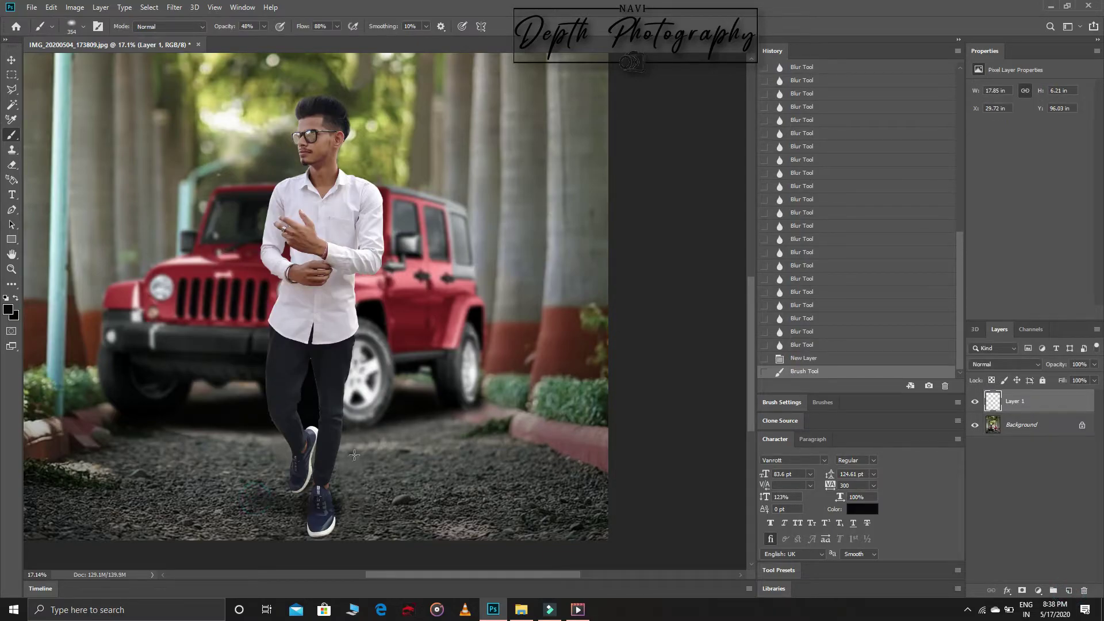
key(ctrl+z)
right_click(367, 445)
key(Return)
click(335, 497)
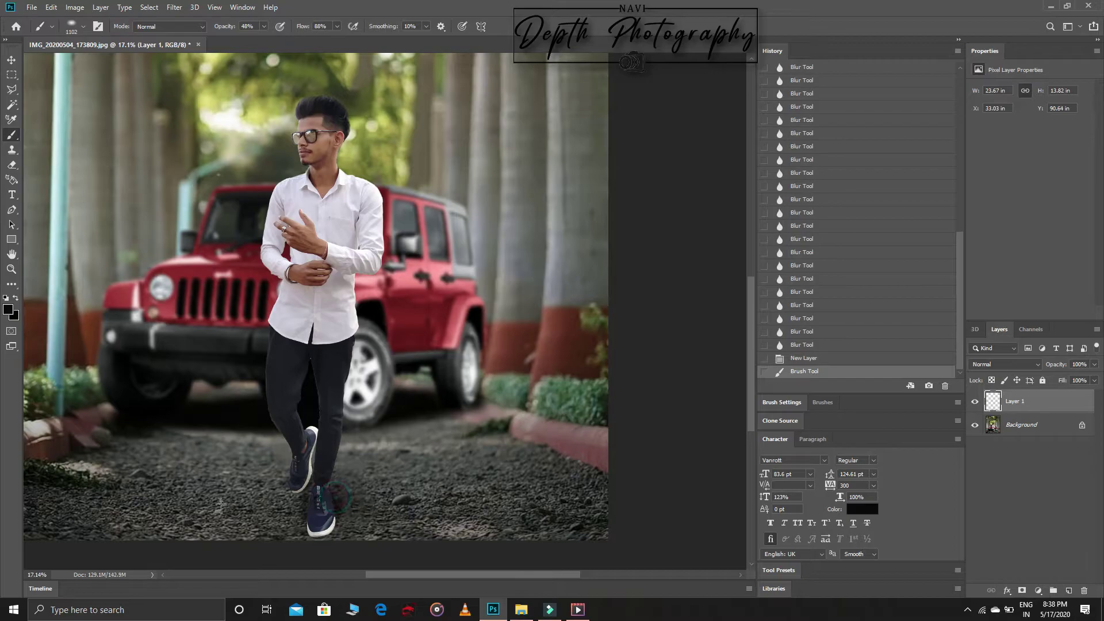
right_click(173, 410)
drag(290, 436, 302, 442)
Step: Paint soft dark shadow on the ground around the shoes and lower-left
click(103, 512)
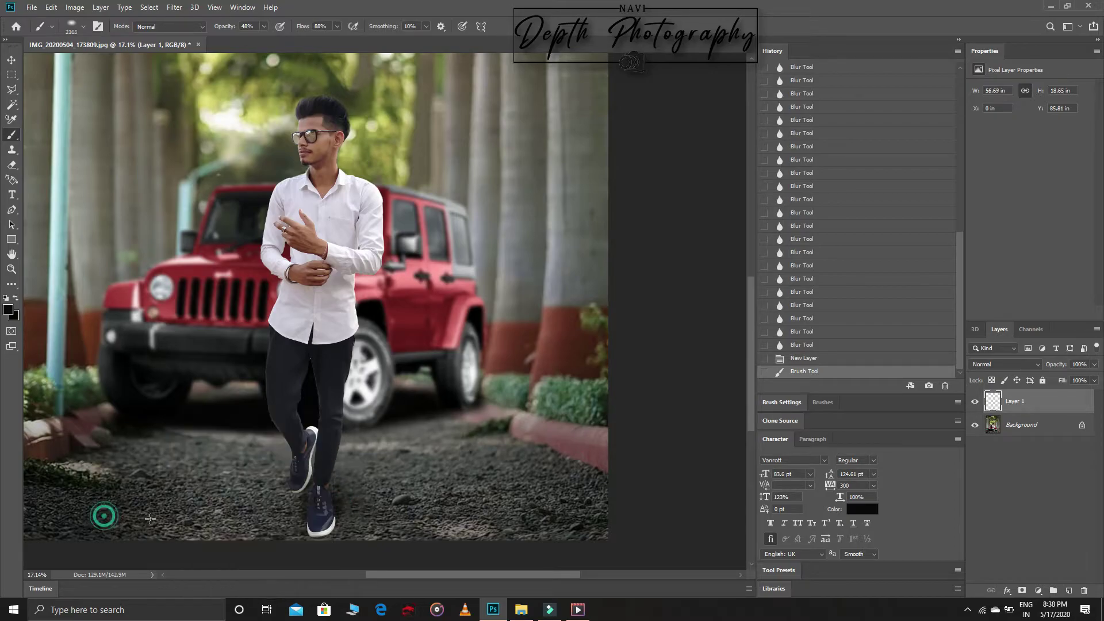
drag(237, 512, 327, 510)
click(328, 513)
click(475, 517)
click(442, 527)
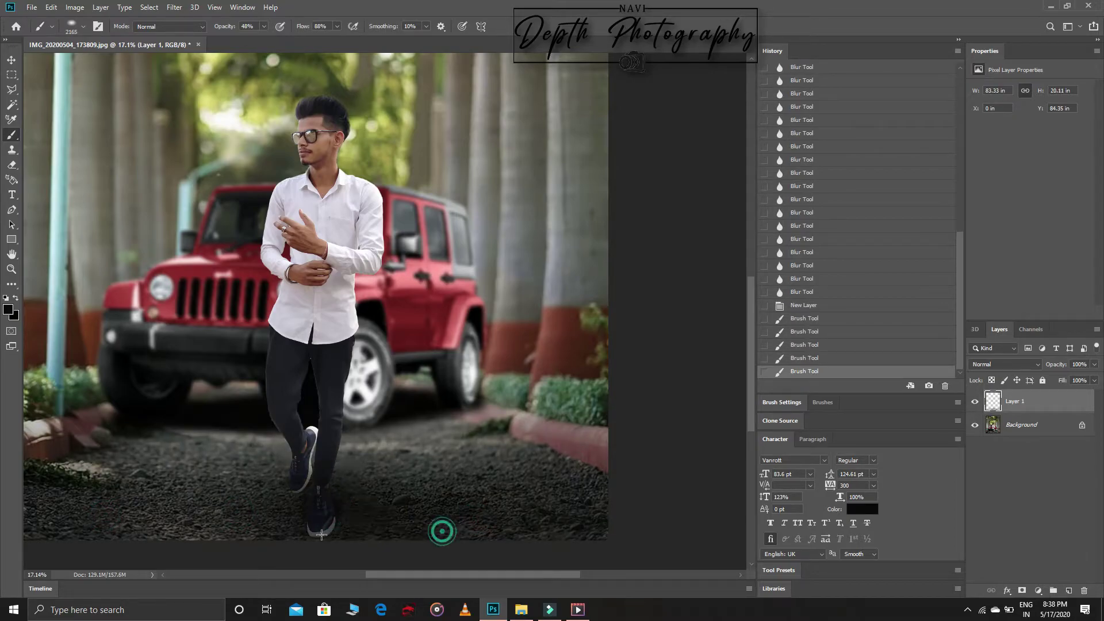
drag(63, 531, 98, 528)
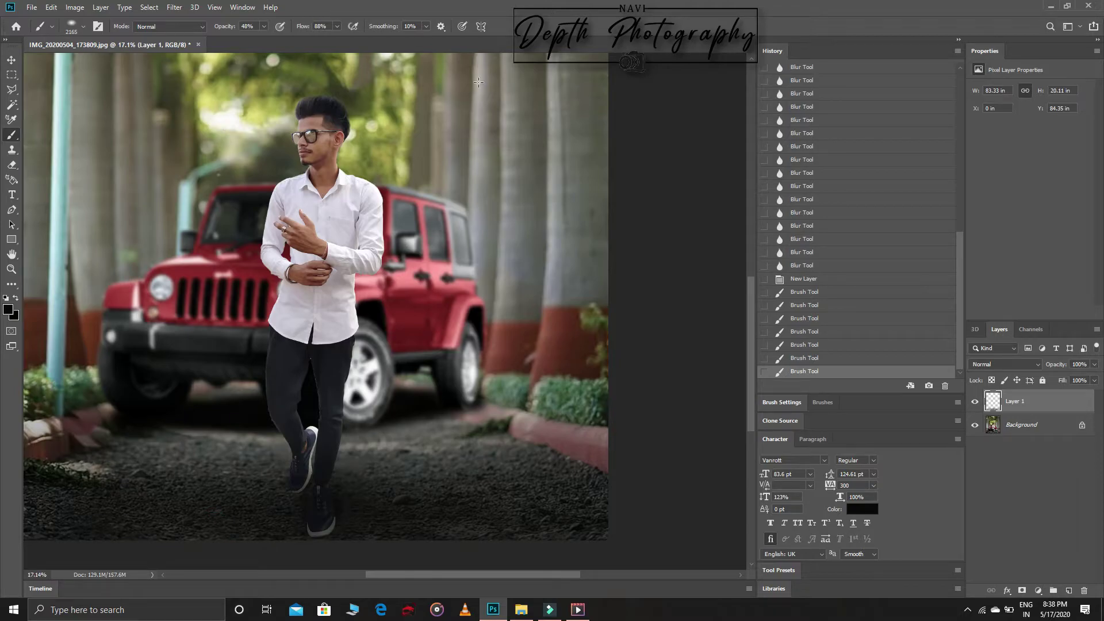
Step: Soften the shadow layer with a high-radius Gaussian Blur
click(178, 8)
click(341, 183)
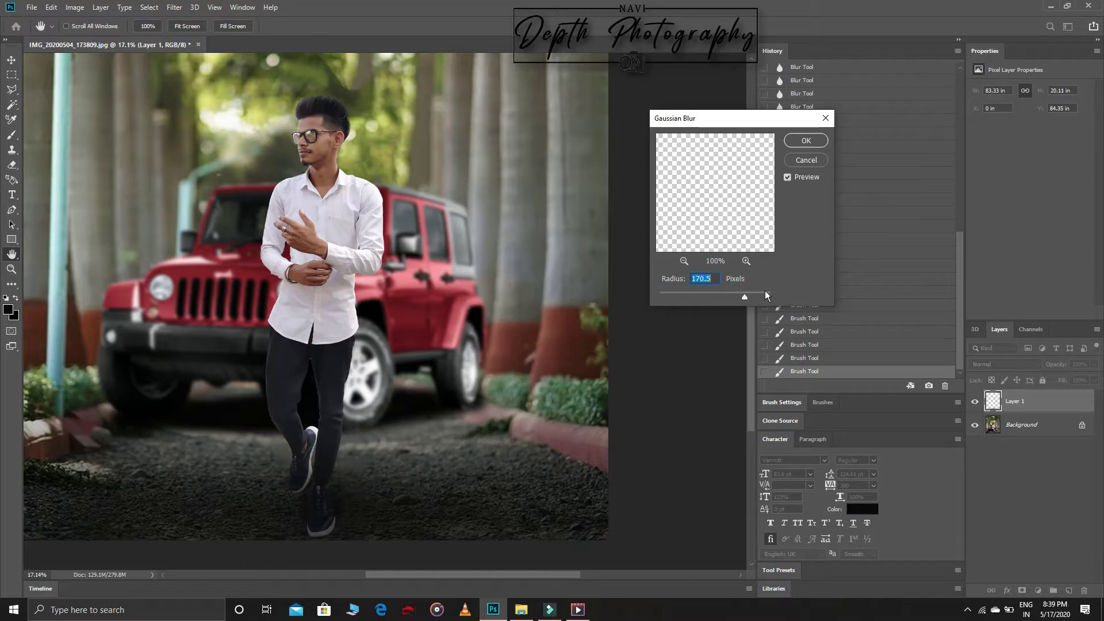
drag(765, 291, 763, 291)
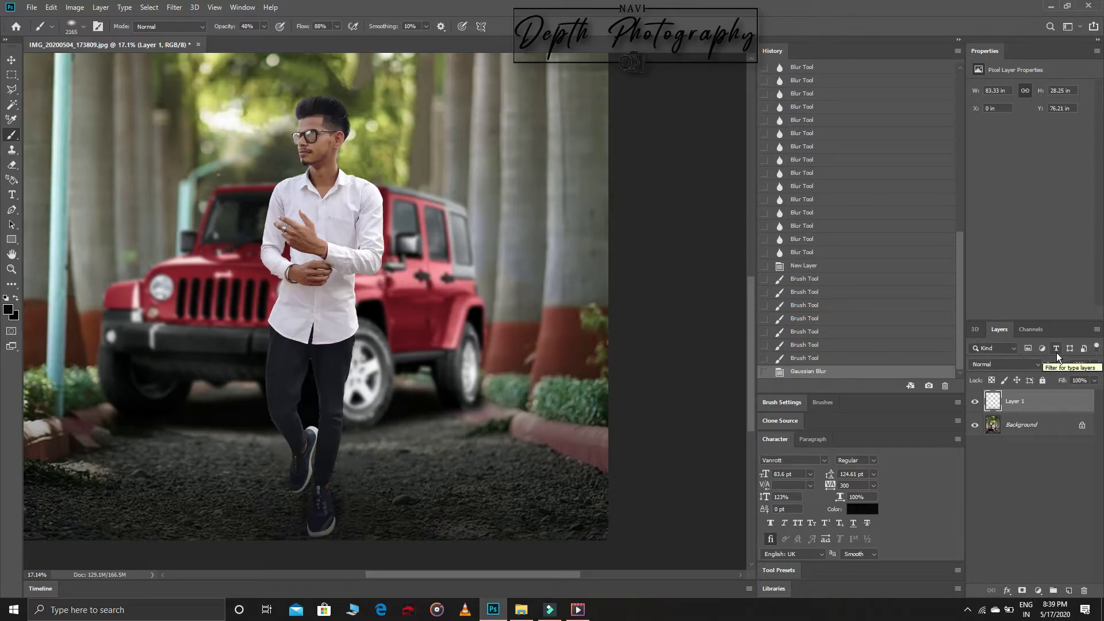
Step: Lower Layer 1's opacity to 62% and zoom in around the man
drag(1061, 364, 1042, 363)
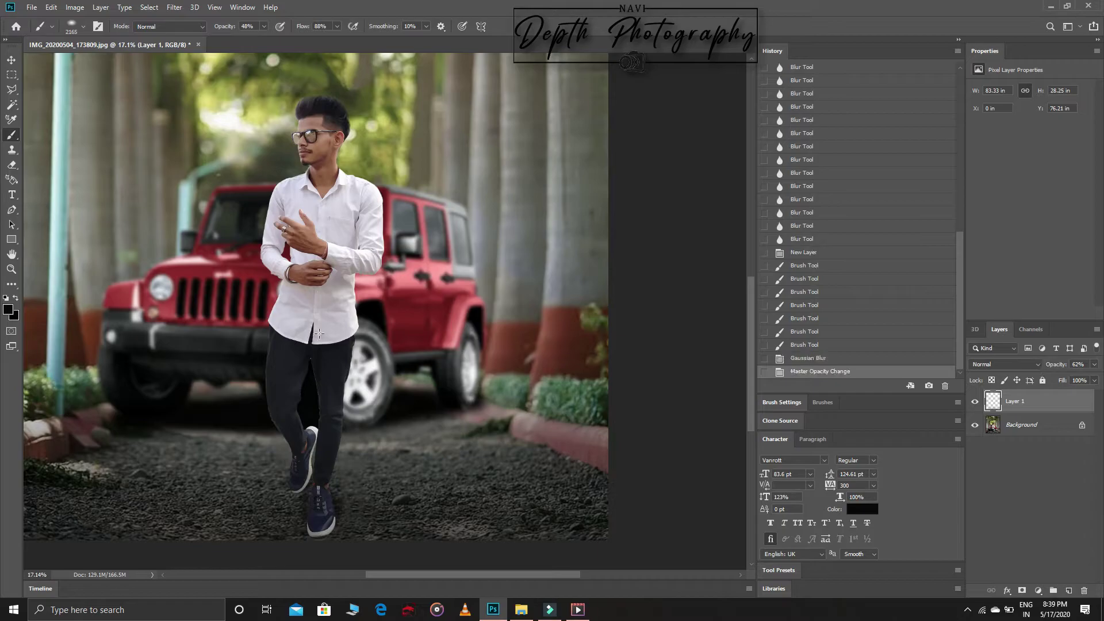
click(10, 270)
mouse_move(393, 500)
mouse_down()
mouse_move(435, 468)
mouse_move(418, 460)
mouse_up()
Step: Paint 30%-opacity soft black shading on the Background around the lower shoe
click(11, 134)
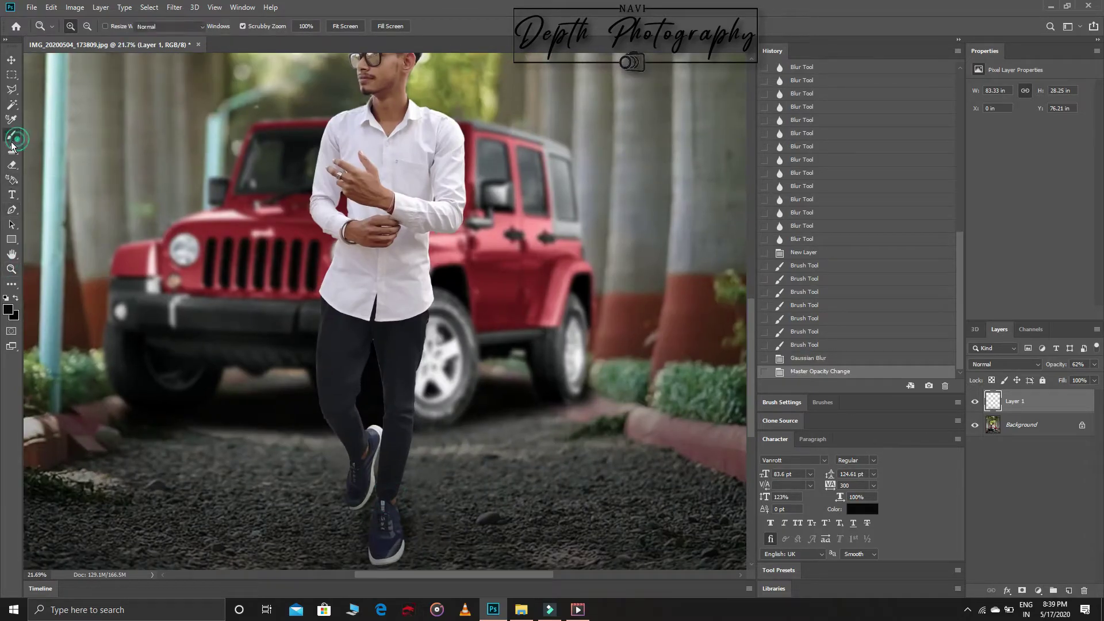
right_click(304, 305)
key(alt+bracketleft)
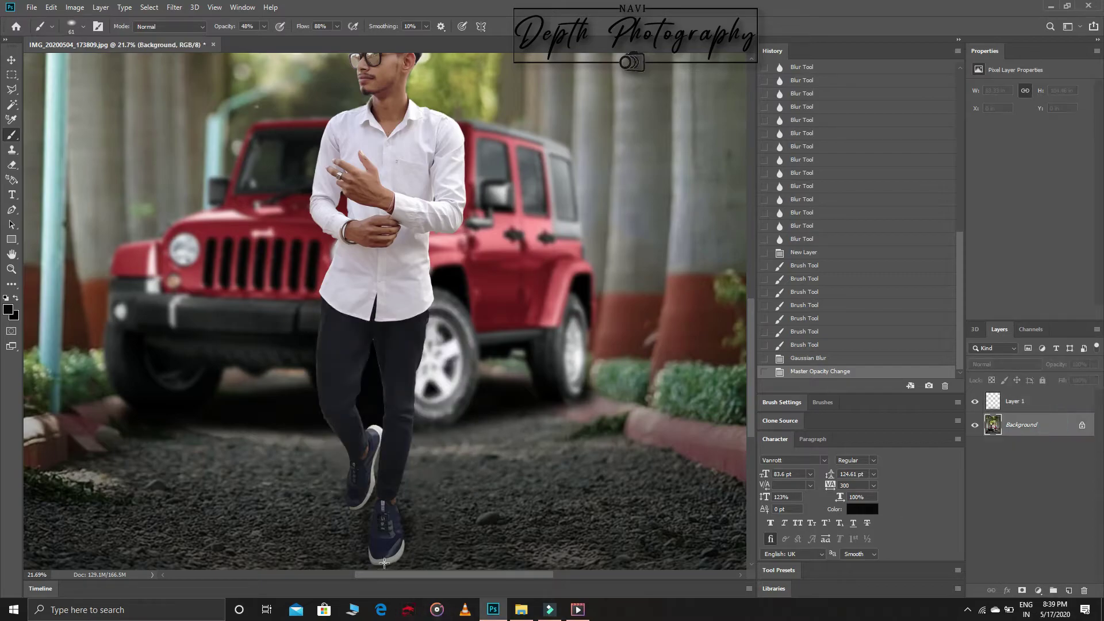
drag(384, 561, 420, 537)
key(ctrl+z)
right_click(418, 525)
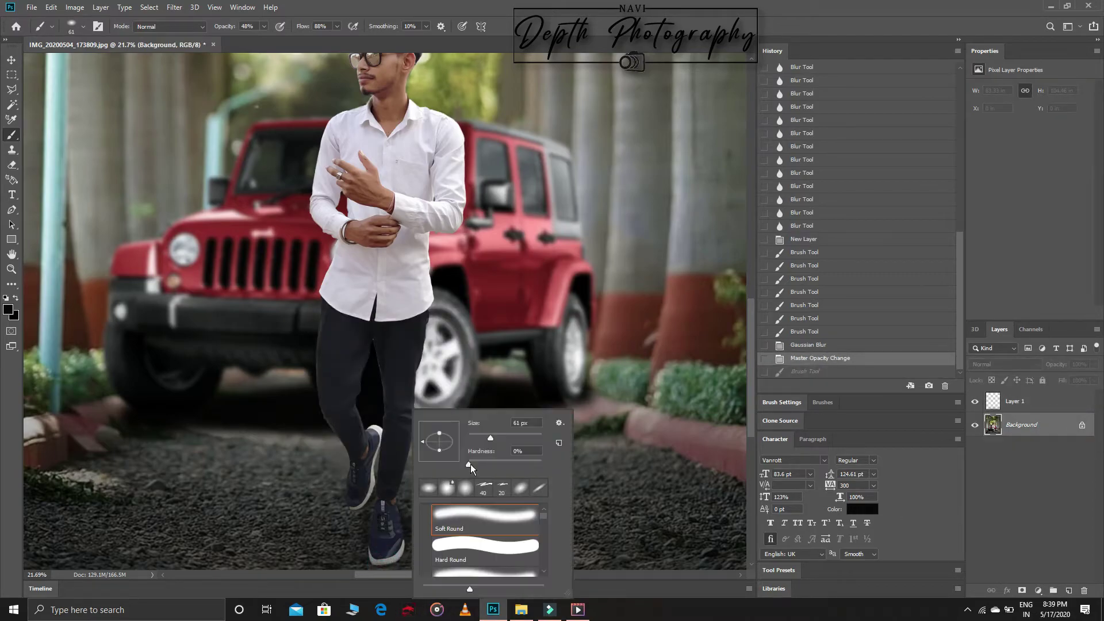
drag(235, 27, 225, 30)
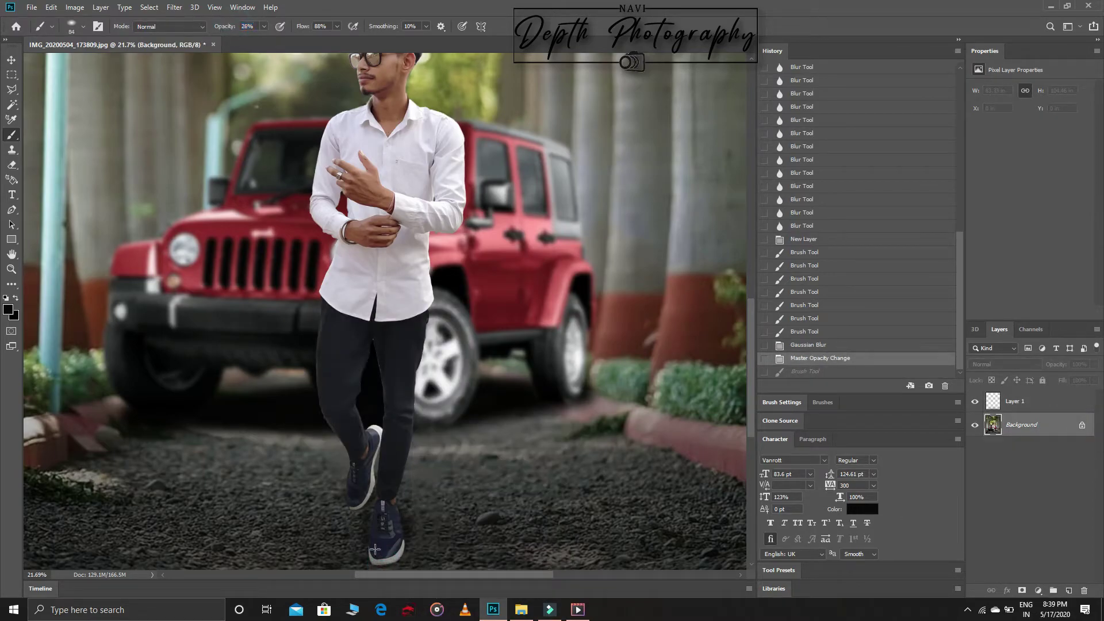
mouse_move(375, 550)
mouse_down()
mouse_move(397, 561)
mouse_move(414, 552)
mouse_move(370, 562)
mouse_move(405, 567)
mouse_up()
mouse_move(396, 546)
mouse_down()
mouse_move(394, 560)
mouse_move(412, 570)
mouse_up()
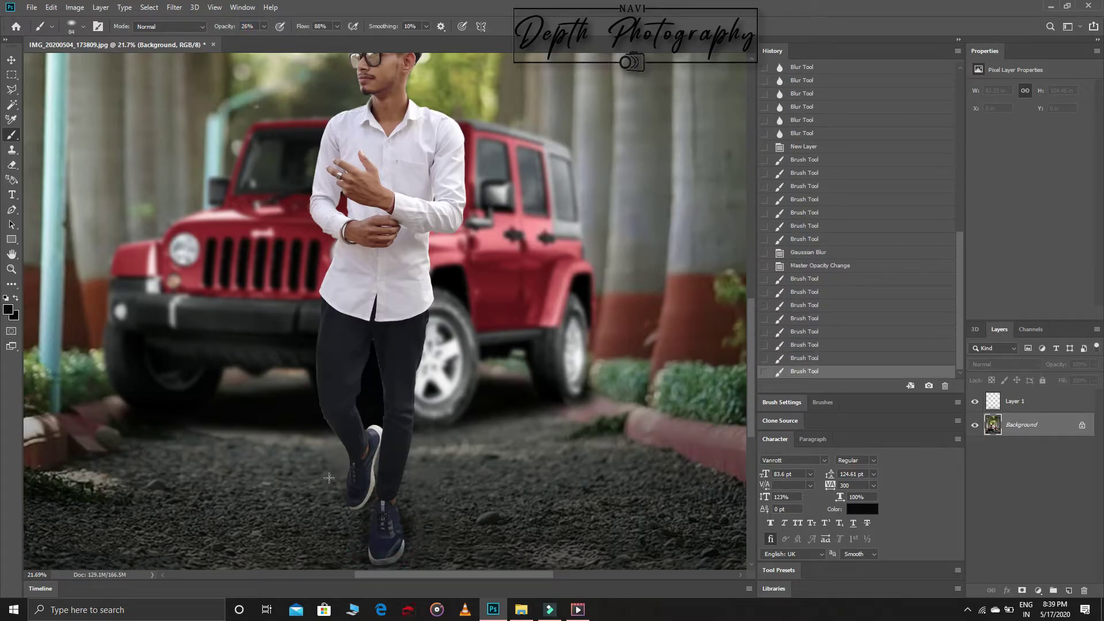
scroll(190, 237, down, 3)
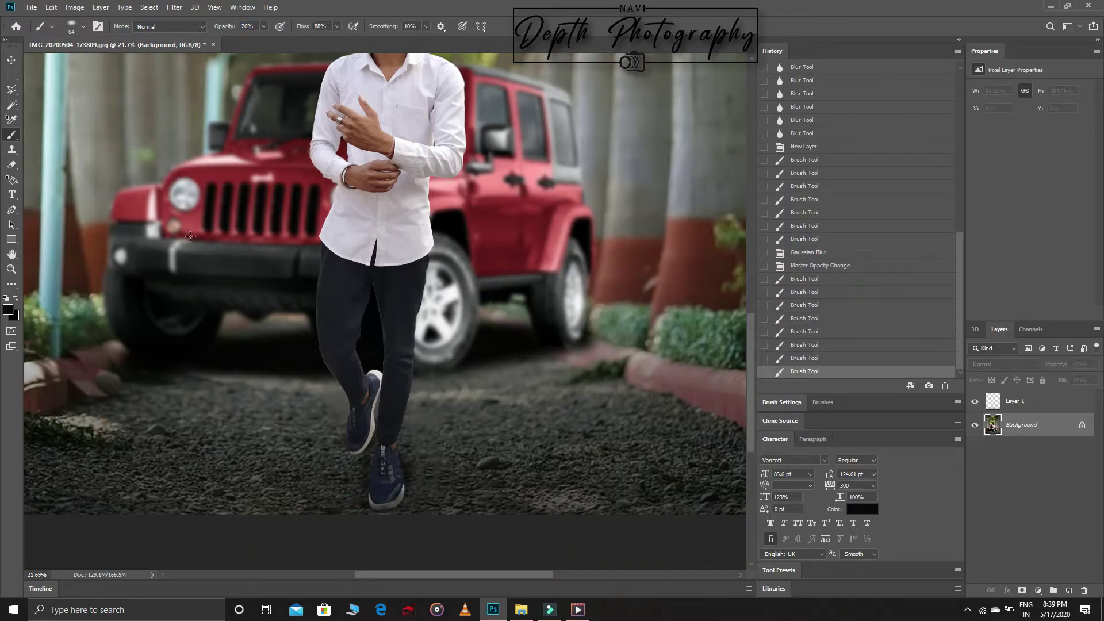
Step: Quick-select a gravel patch and copy it onto new Layer 2
click(12, 105)
click(490, 460)
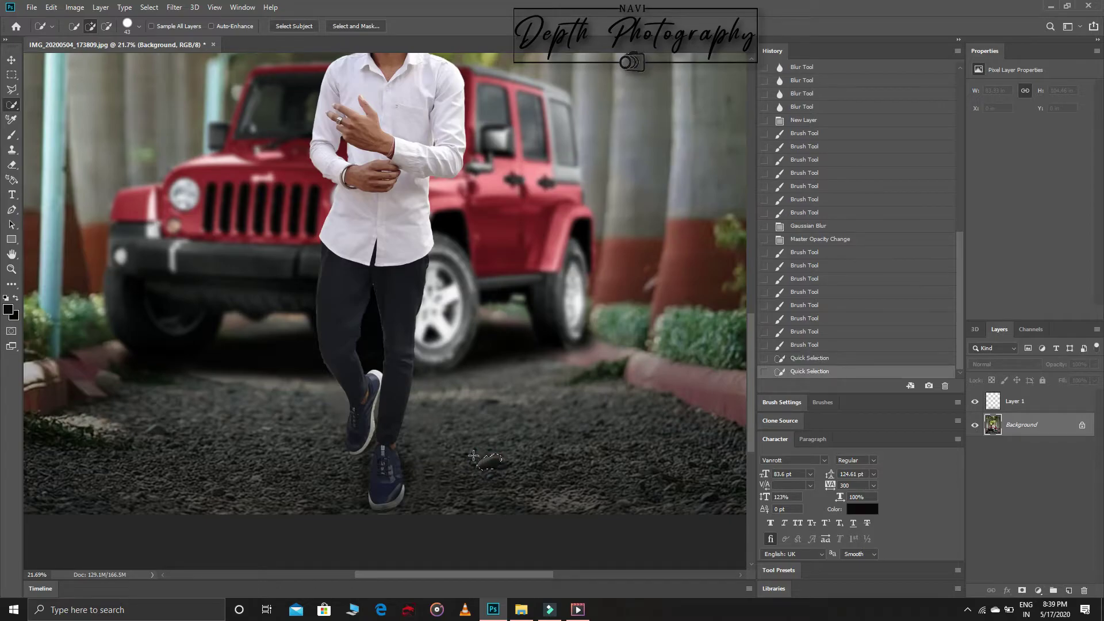
right_click(500, 461)
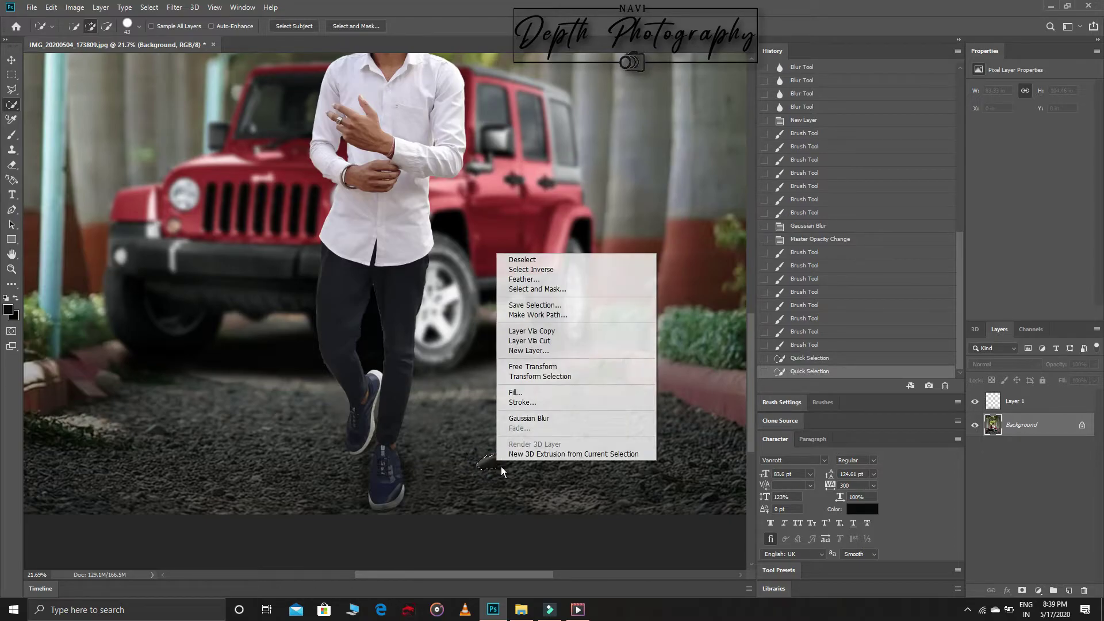
click(535, 329)
drag(460, 480, 490, 463)
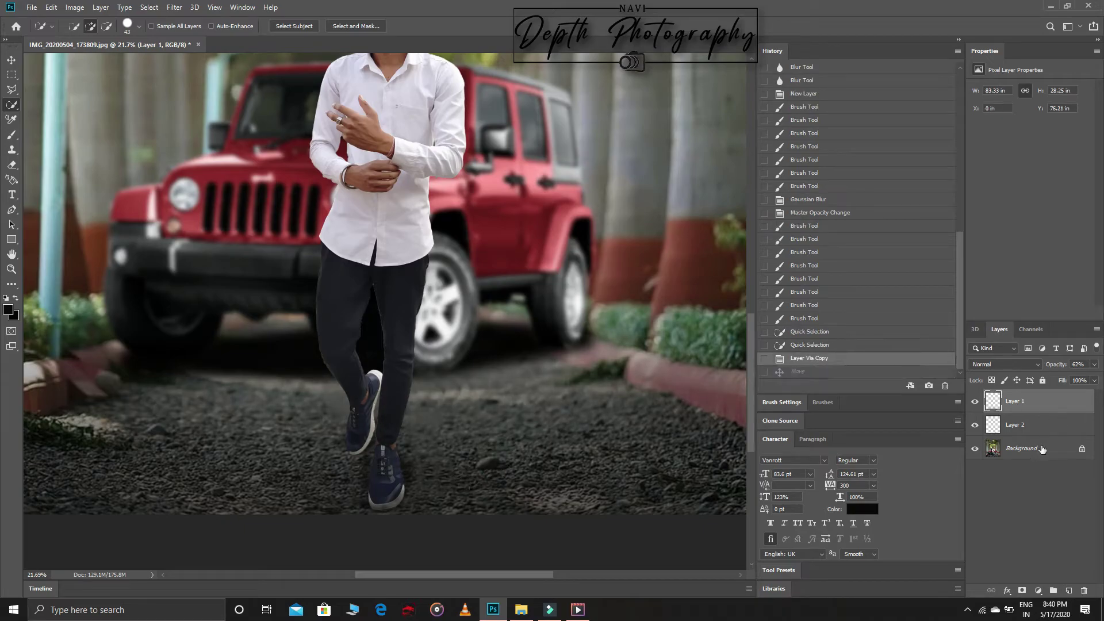
ctrl+click(516, 460)
Step: Copy two more gravel patches onto new Layers 3 and 4
click(487, 465)
right_click(487, 467)
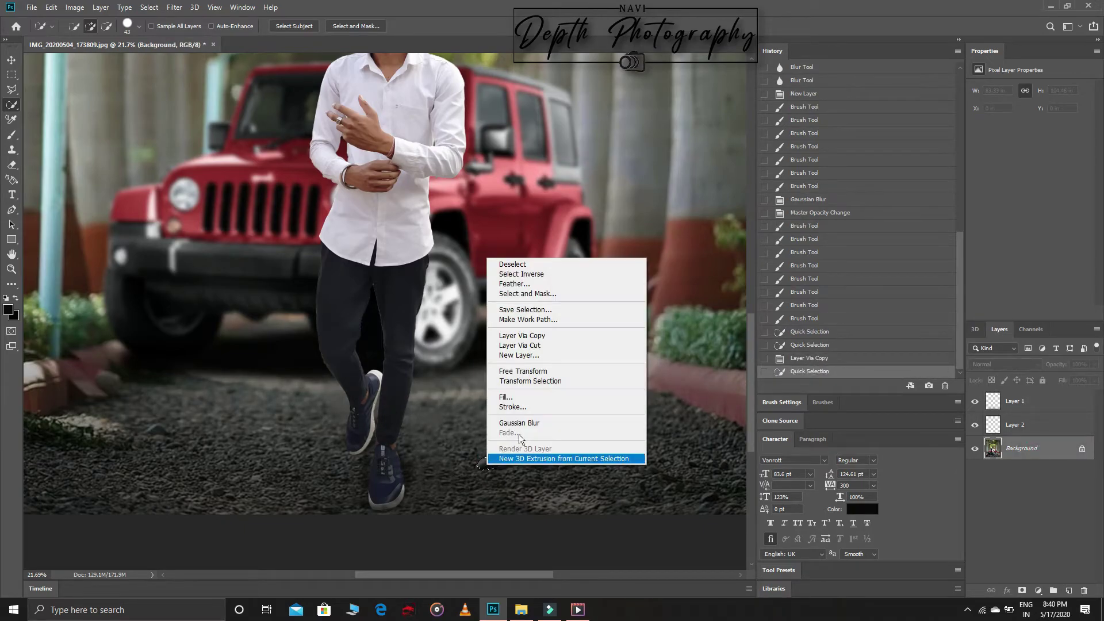
click(506, 334)
mouse_move(493, 462)
mouse_down()
mouse_move(475, 474)
mouse_move(479, 462)
mouse_up()
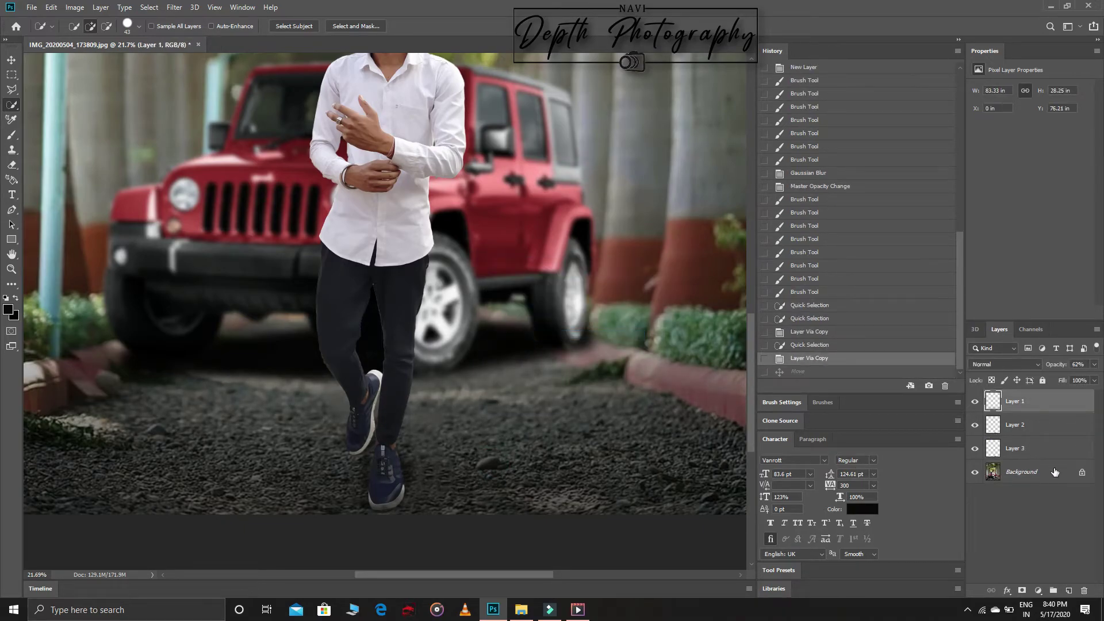
ctrl+click(479, 461)
click(487, 463)
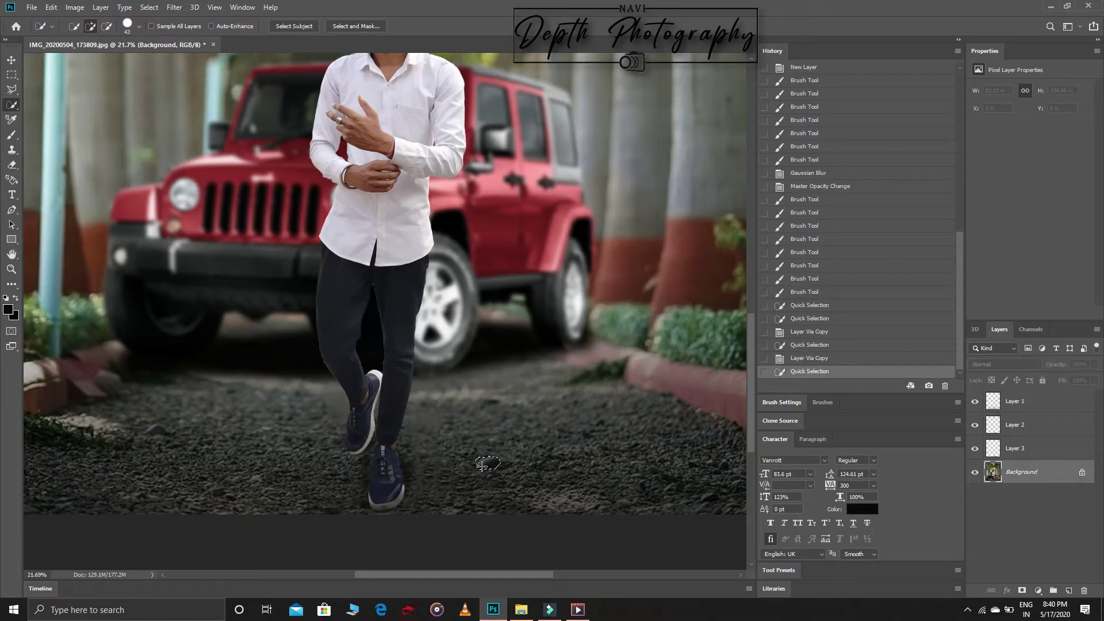
ctrl+right_click(485, 468)
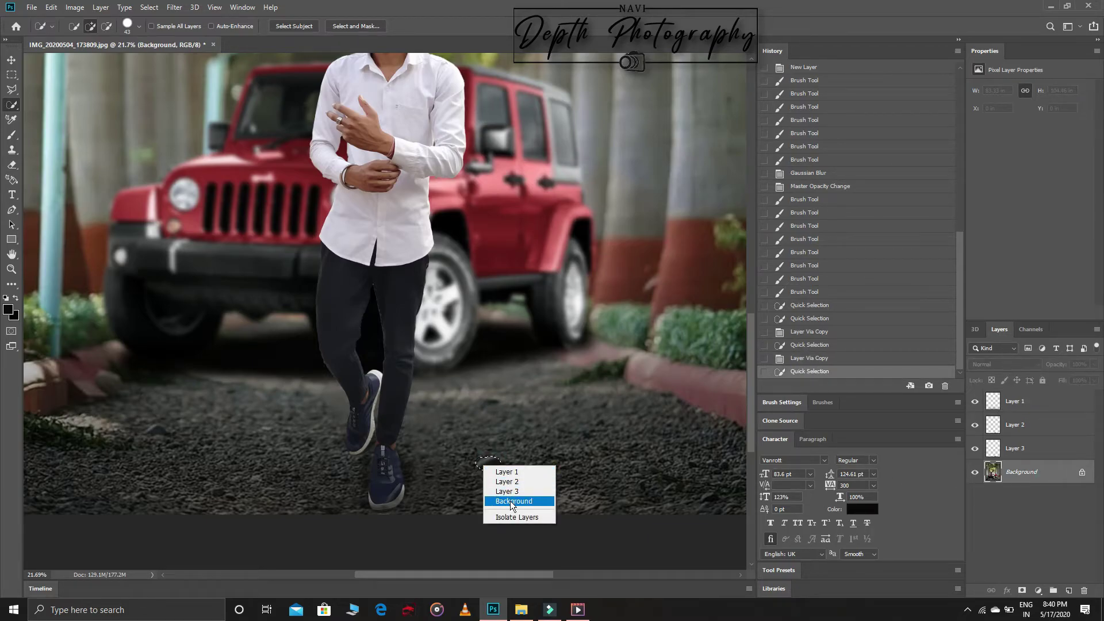
right_click(489, 465)
click(526, 338)
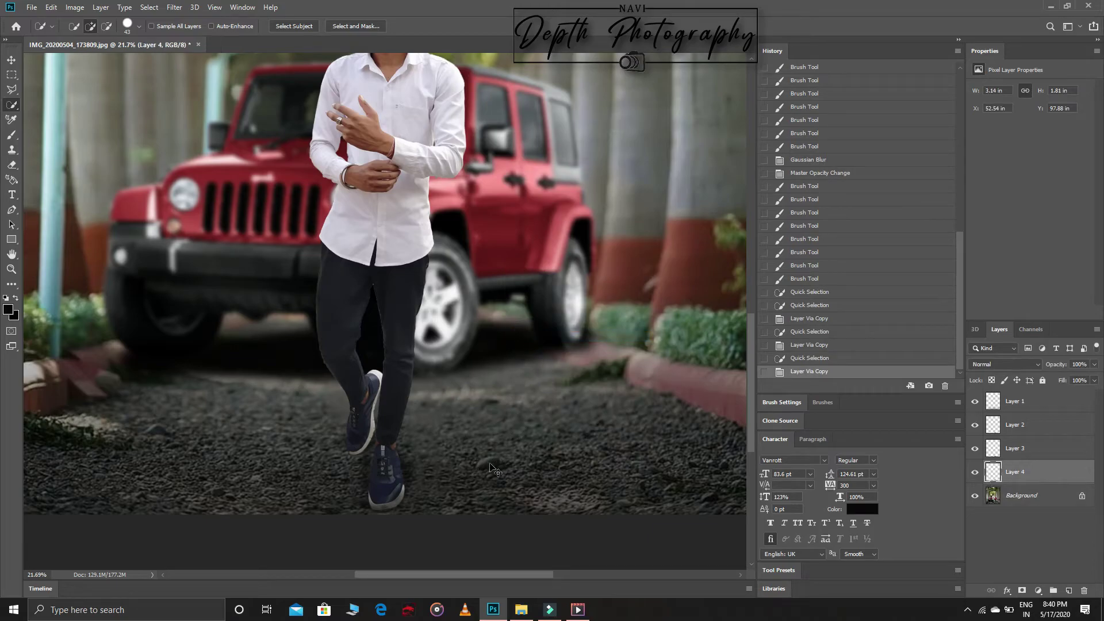
Step: Free-transform Layer 4, moving and shrinking it beside the front shoe
key(ctrl+t)
mouse_move(489, 463)
mouse_down()
mouse_move(415, 507)
mouse_move(438, 486)
mouse_up()
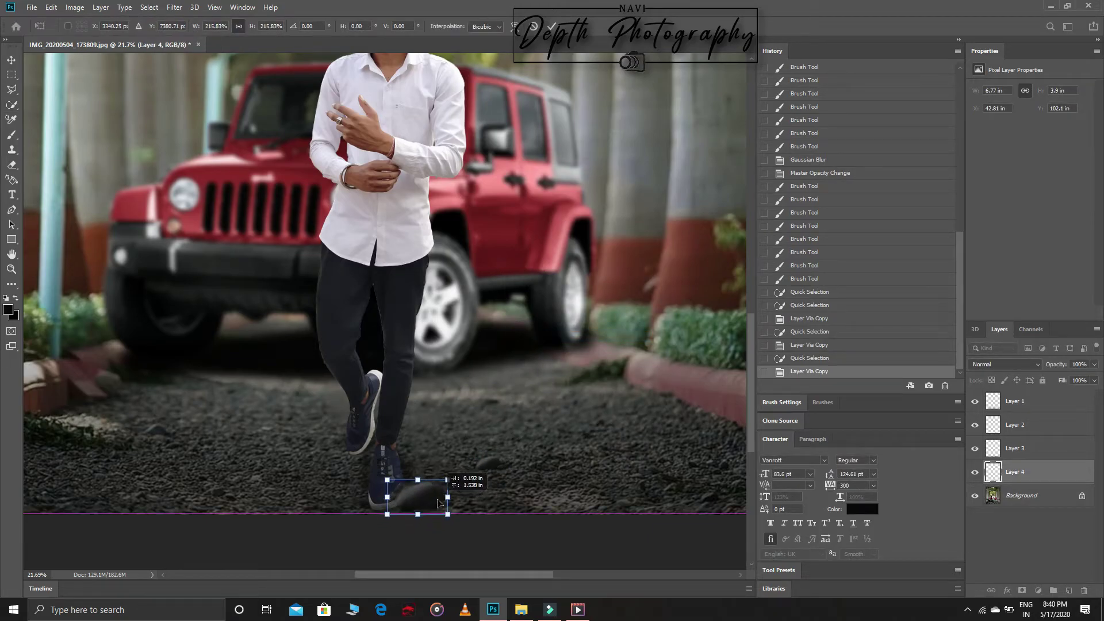
drag(439, 486, 435, 485)
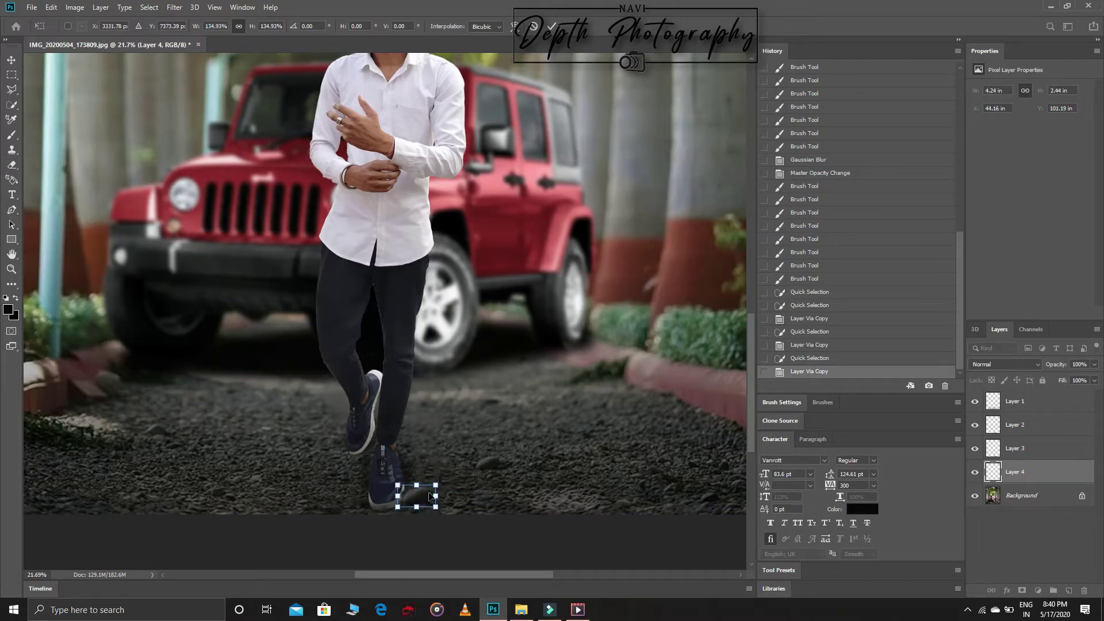
click(553, 25)
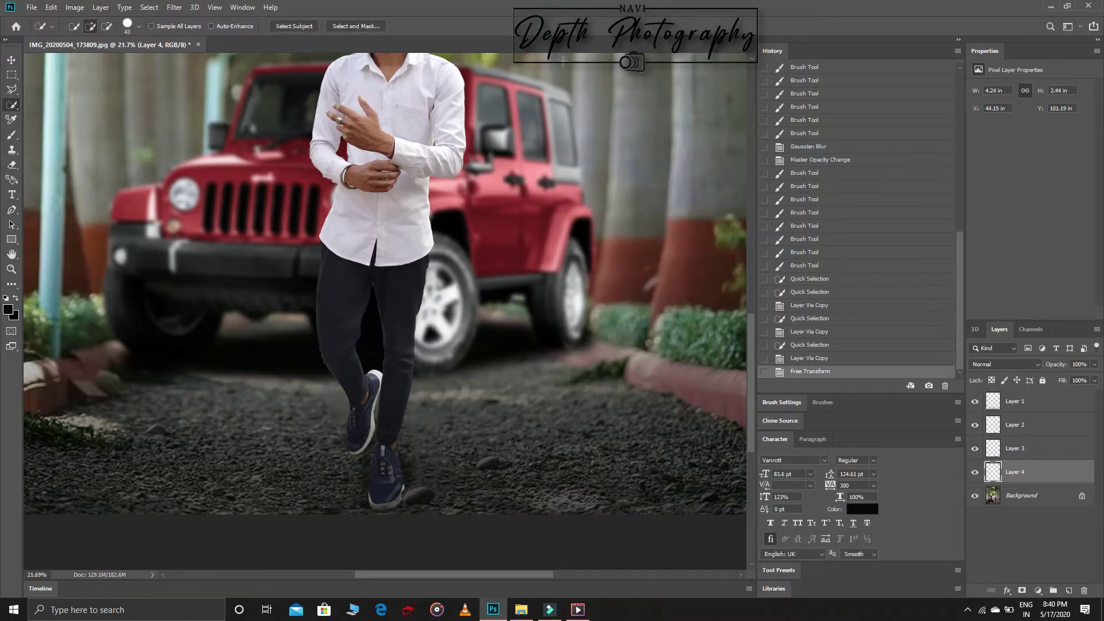
Step: Apply a Gaussian Blur to the copied gravel patch
click(174, 8)
click(339, 181)
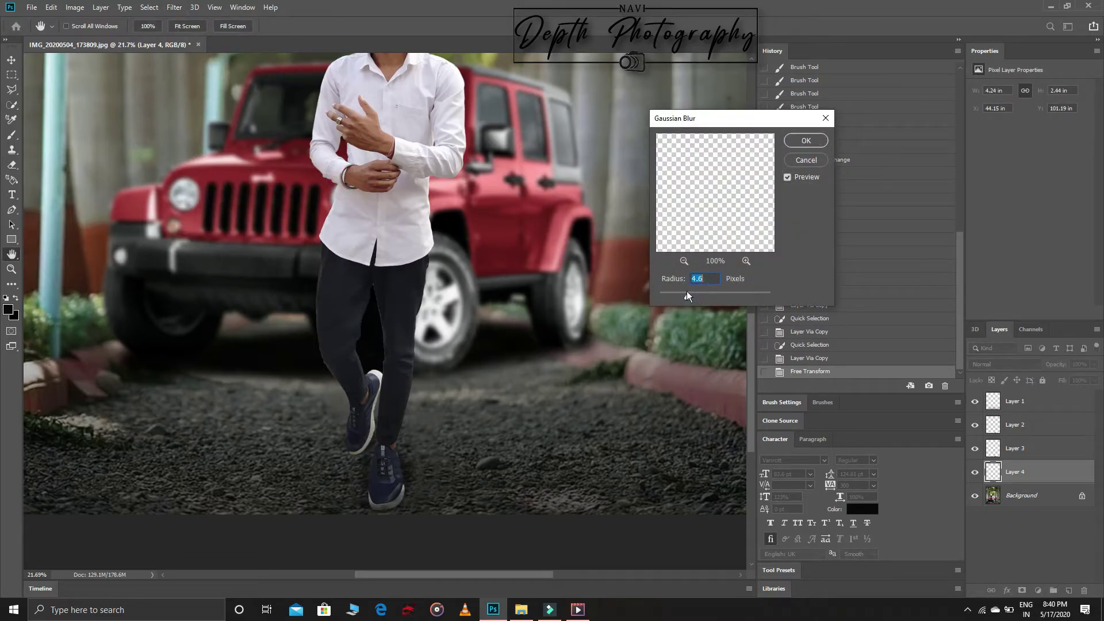
click(794, 140)
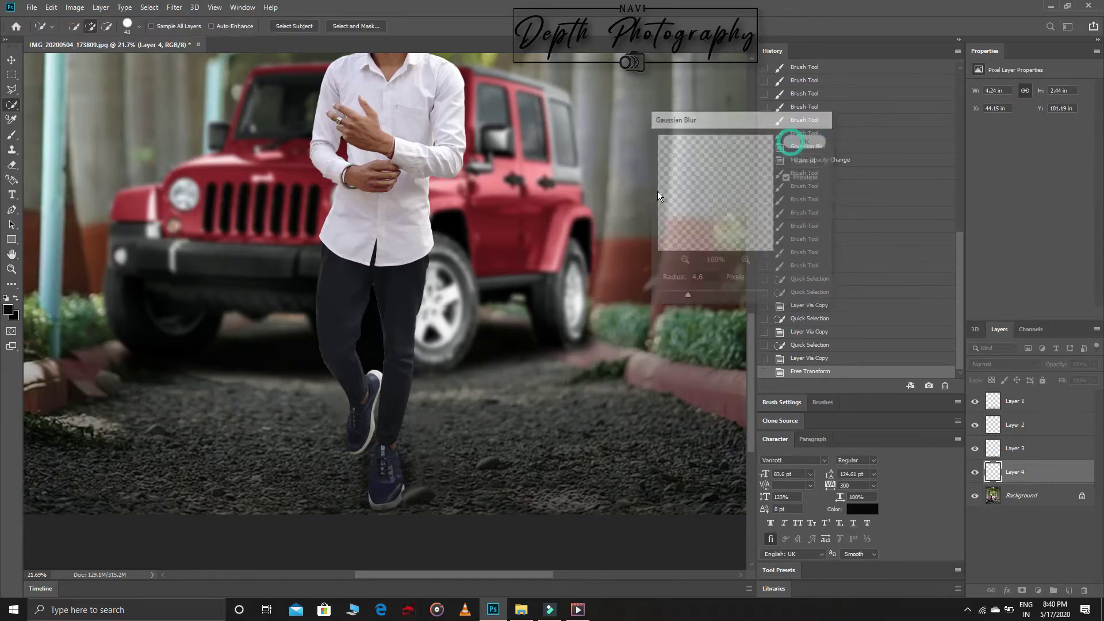
Step: Erase the patch's hard edges near the shoe
key(e)
right_click(487, 382)
click(408, 475)
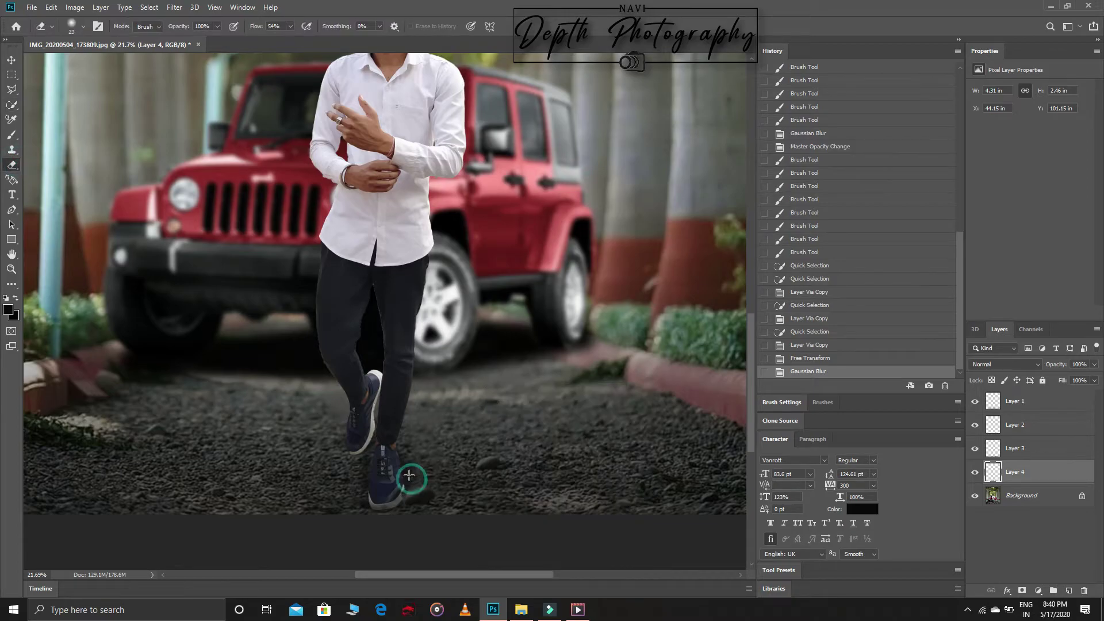
drag(409, 475, 397, 468)
mouse_move(396, 469)
mouse_down()
mouse_move(387, 463)
mouse_move(420, 494)
mouse_up()
drag(419, 495, 431, 489)
click(431, 490)
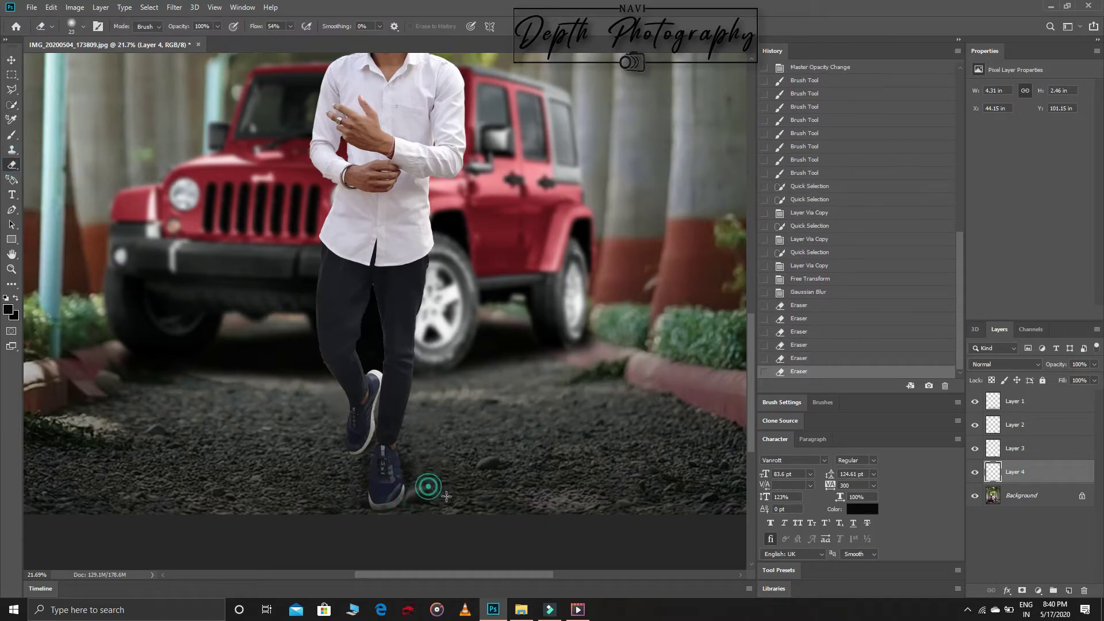
Step: Enlarge the eraser to 83 and erase more of the patch around the shoe
right_click(430, 490)
click(536, 437)
click(428, 488)
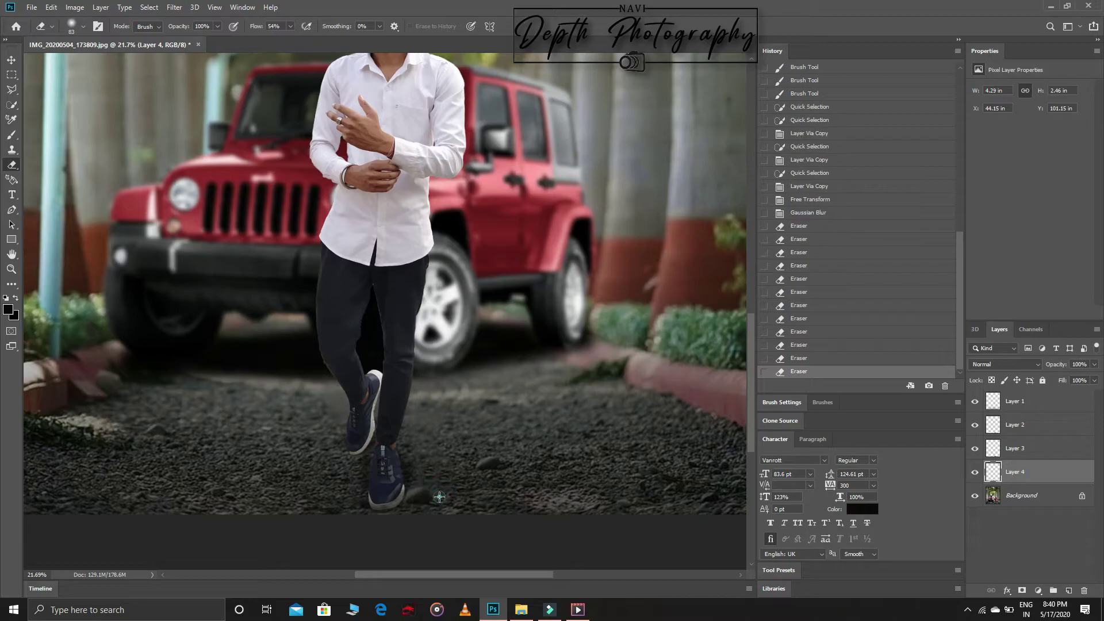
click(434, 492)
click(429, 484)
click(432, 503)
click(431, 505)
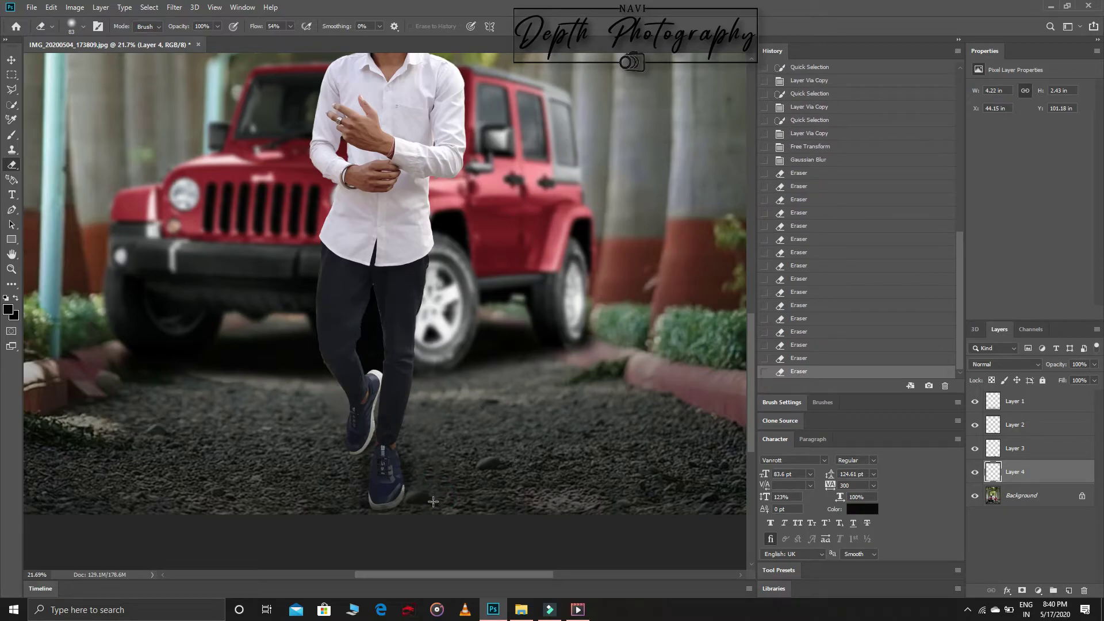
Step: Nudge the patch slightly up and left with Free Transform
drag(433, 502, 418, 506)
key(ctrl+z)
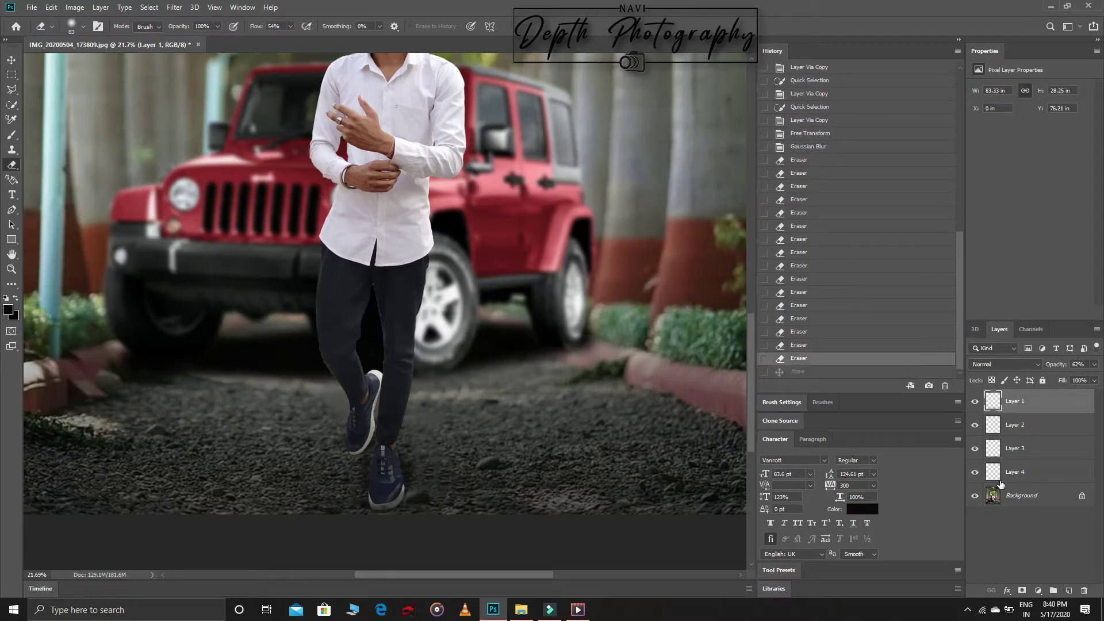
key(ctrl+t)
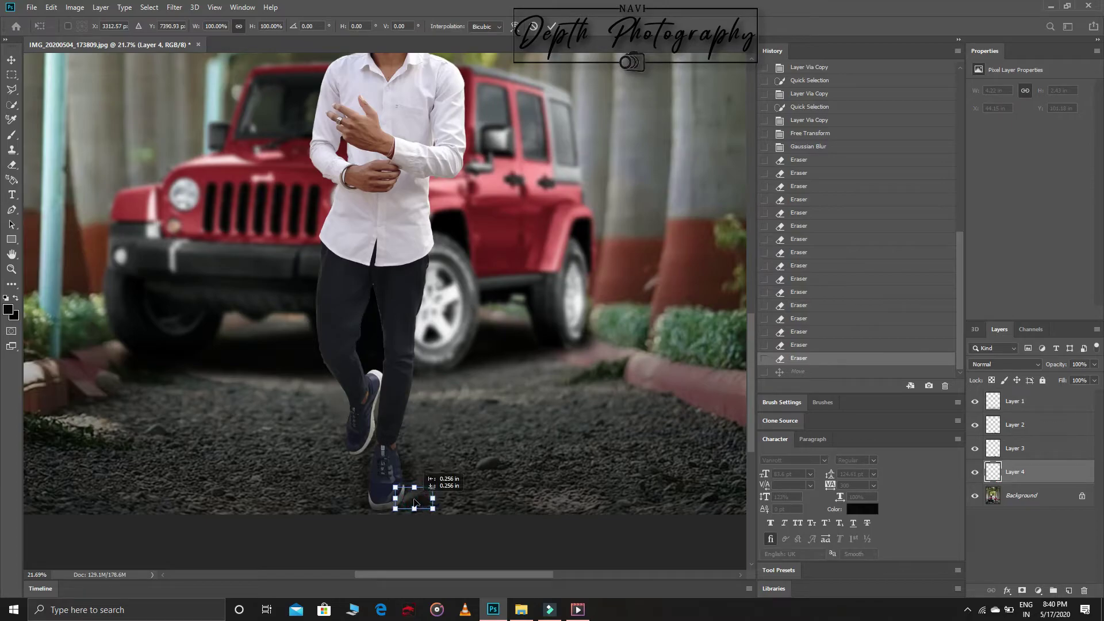
drag(415, 502, 415, 500)
click(552, 24)
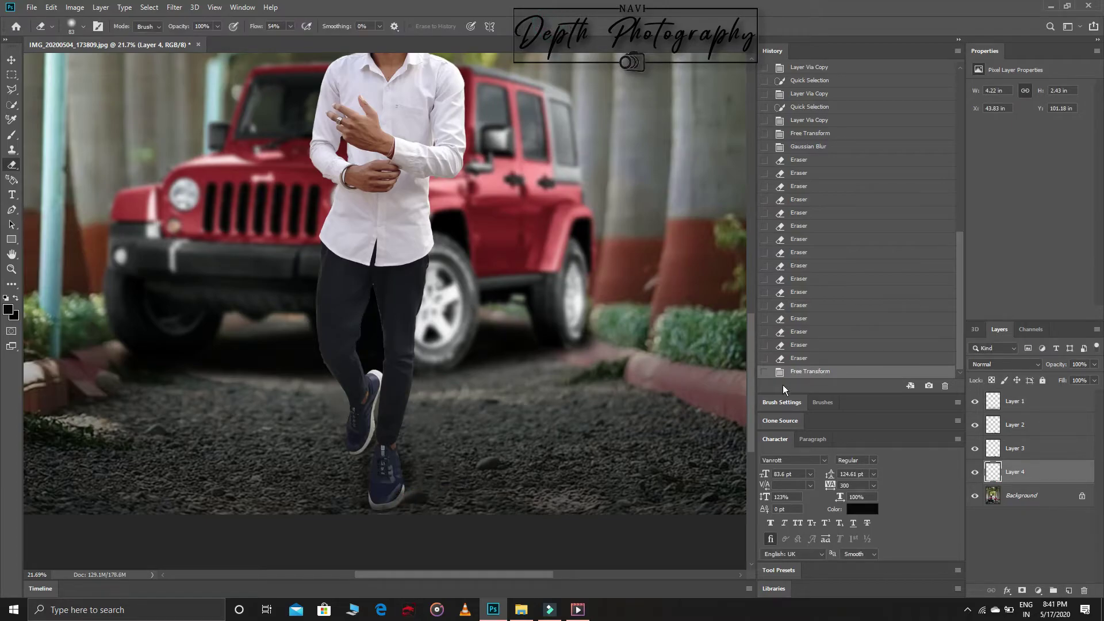
Step: Flatten all layers into one image and fit it to the view
right_click(1033, 471)
click(925, 475)
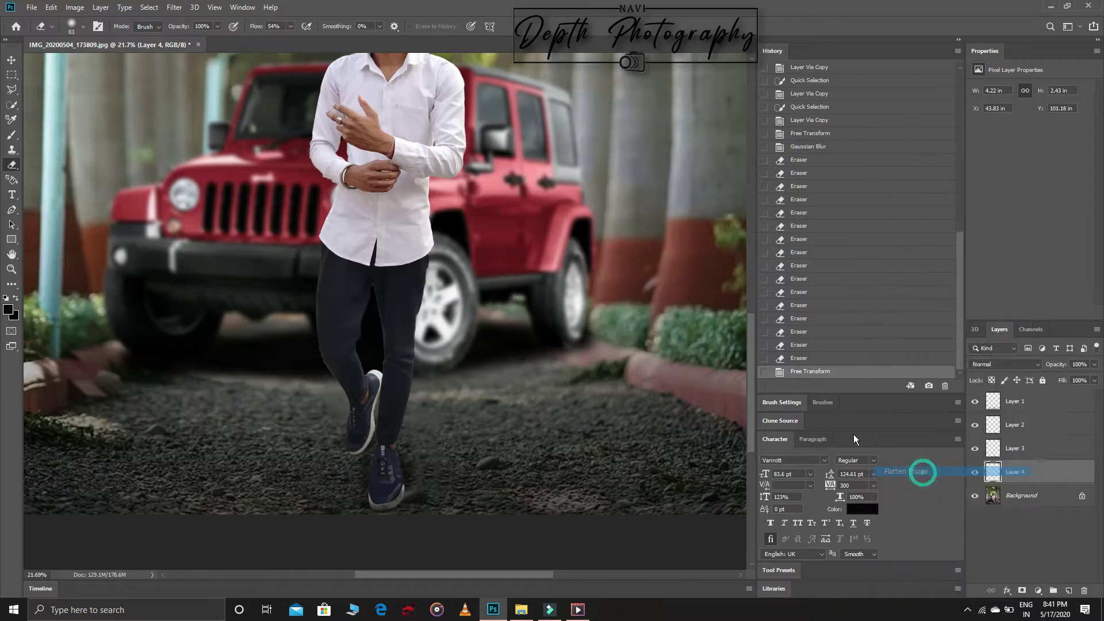
click(11, 269)
key(ctrl+0)
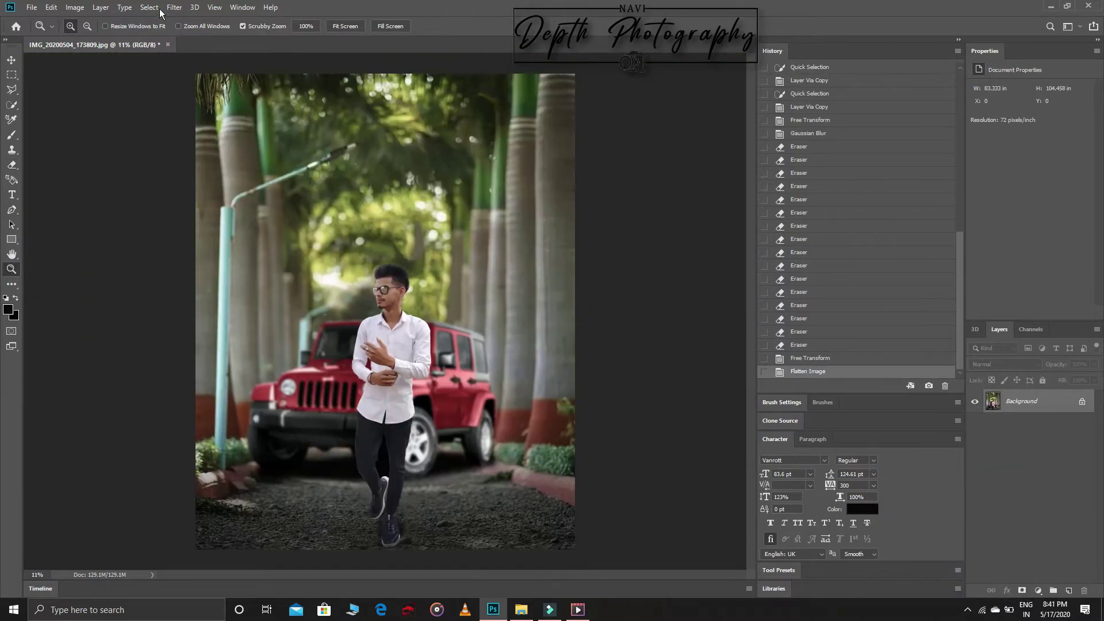
Step: In the Camera Raw Filter, warm the image slightly, set tint +3, lower highlights and lift shadows to +16
click(174, 7)
click(190, 76)
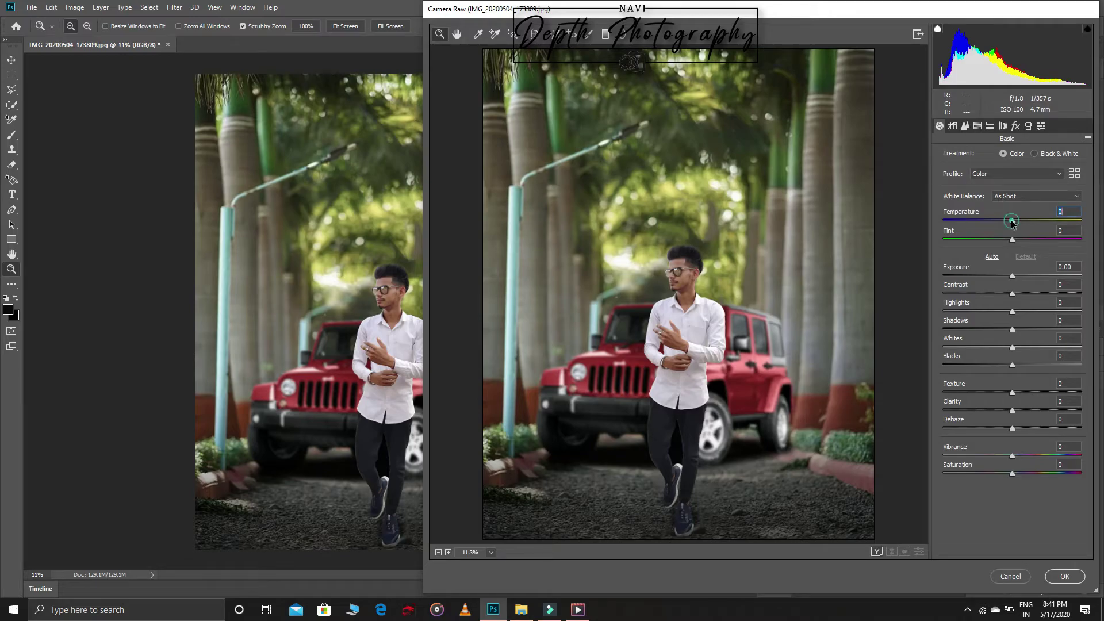
drag(1012, 223, 1015, 221)
click(1014, 240)
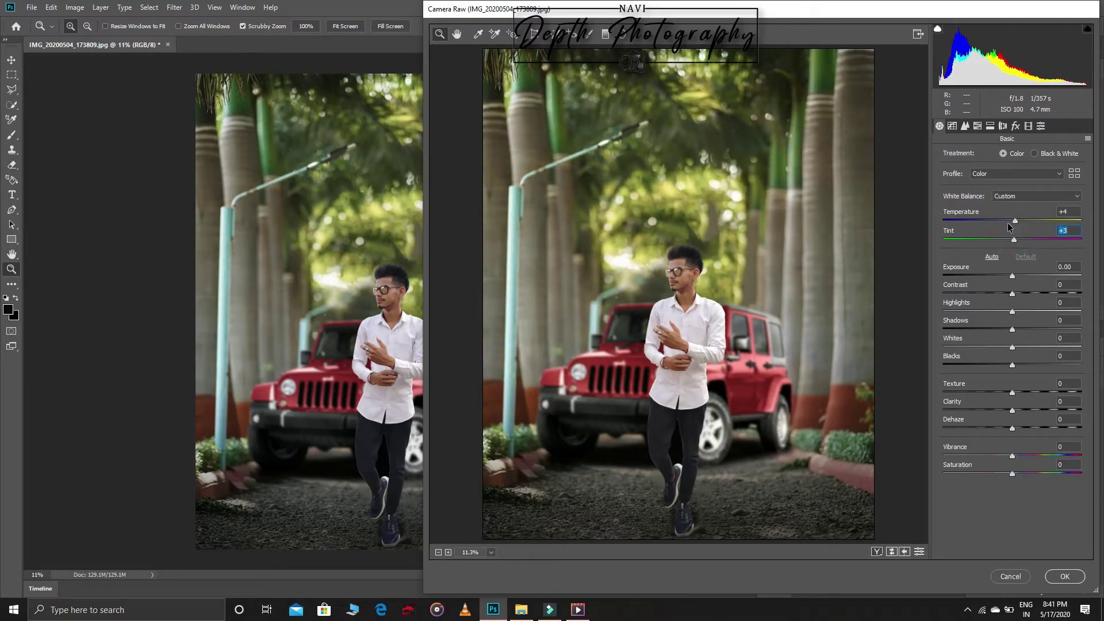
drag(1013, 313, 986, 291)
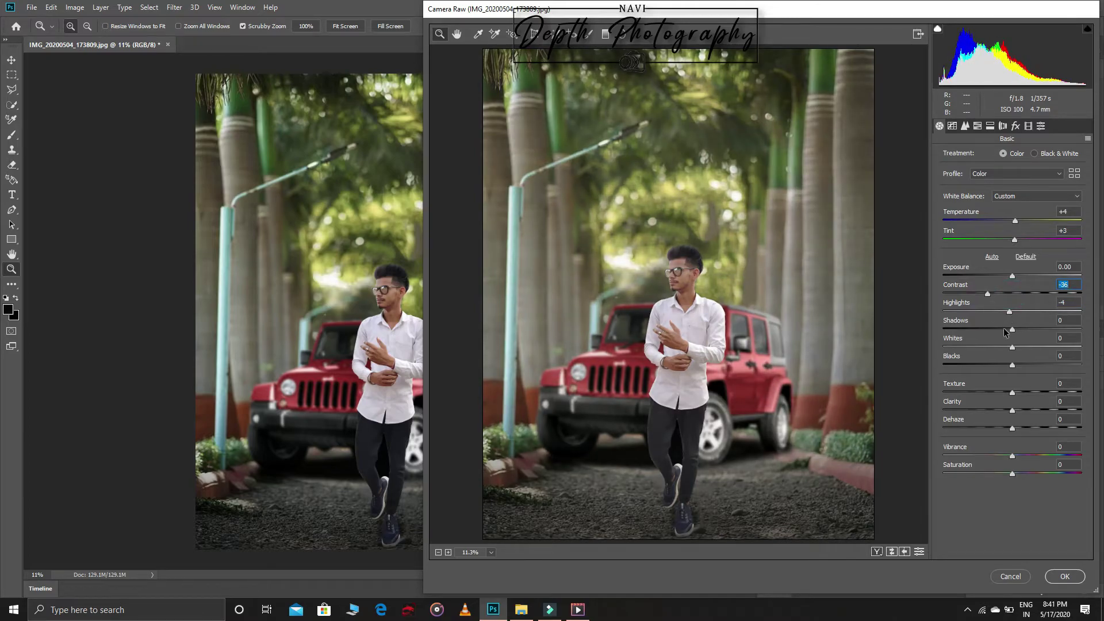
mouse_move(1012, 330)
mouse_down()
mouse_move(1024, 327)
mouse_move(983, 348)
mouse_move(1023, 366)
mouse_move(1026, 391)
mouse_up()
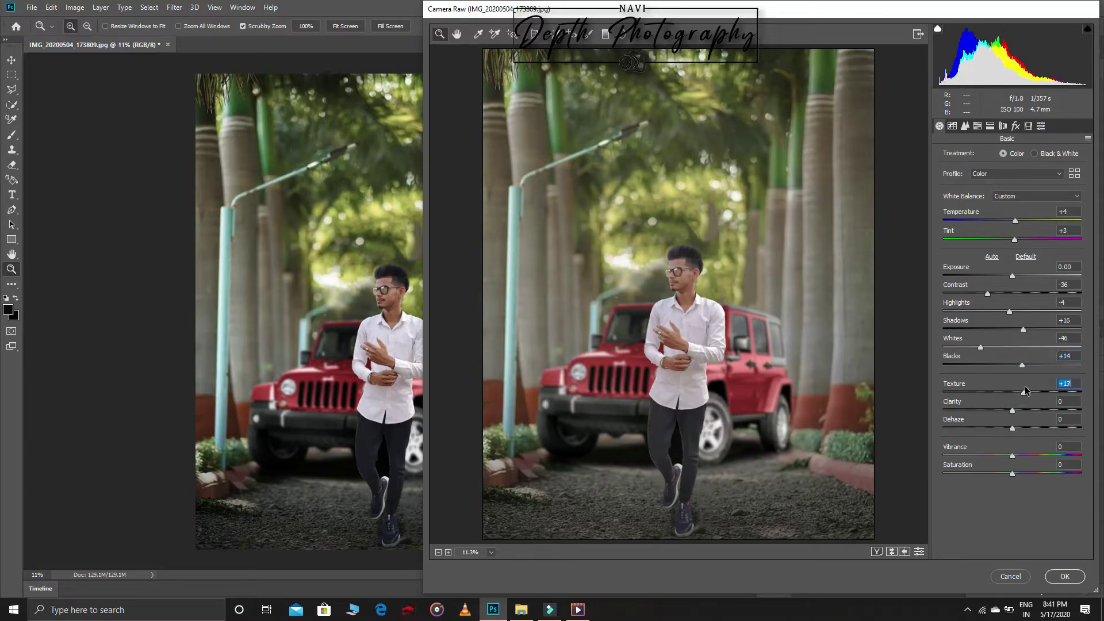
Step: Apply HSL hue shifts (Yellows -52, Oranges +8, Blues -3, Reds +48), then drag in the sun flare image
click(978, 126)
click(946, 156)
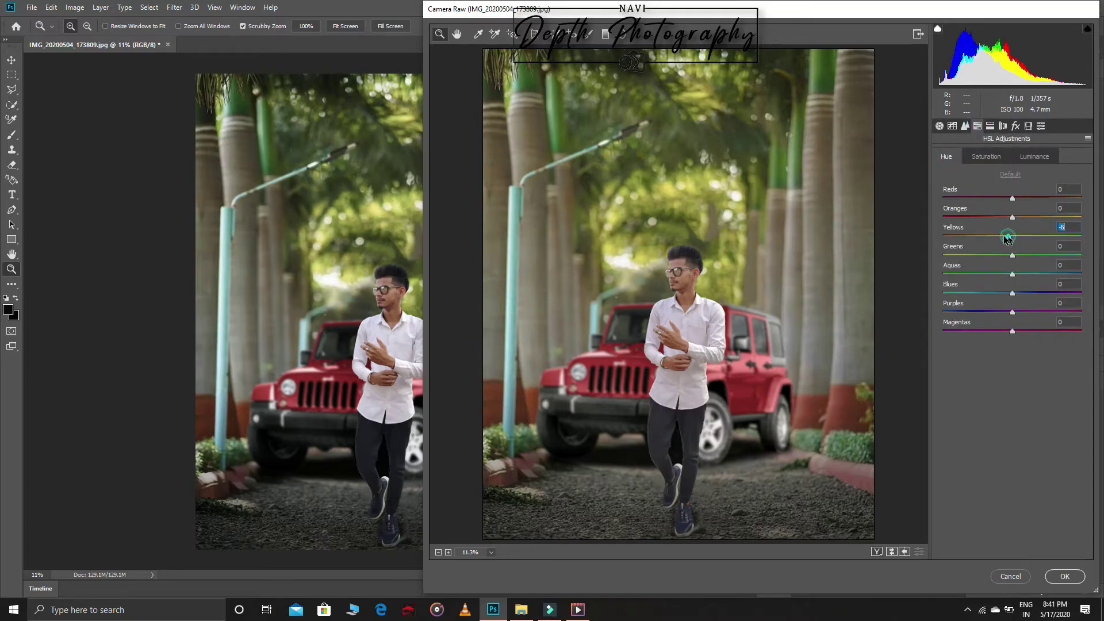
mouse_move(1012, 236)
mouse_down()
mouse_move(977, 235)
mouse_move(985, 255)
mouse_up()
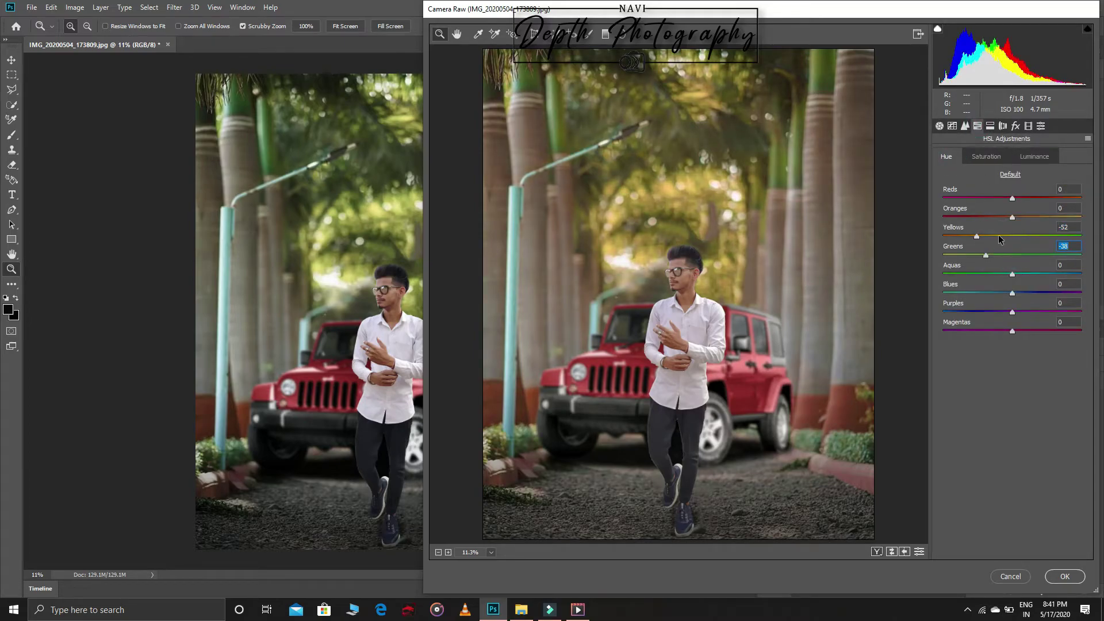
drag(1012, 217, 1017, 217)
drag(1013, 293, 1010, 293)
drag(1012, 198, 1046, 198)
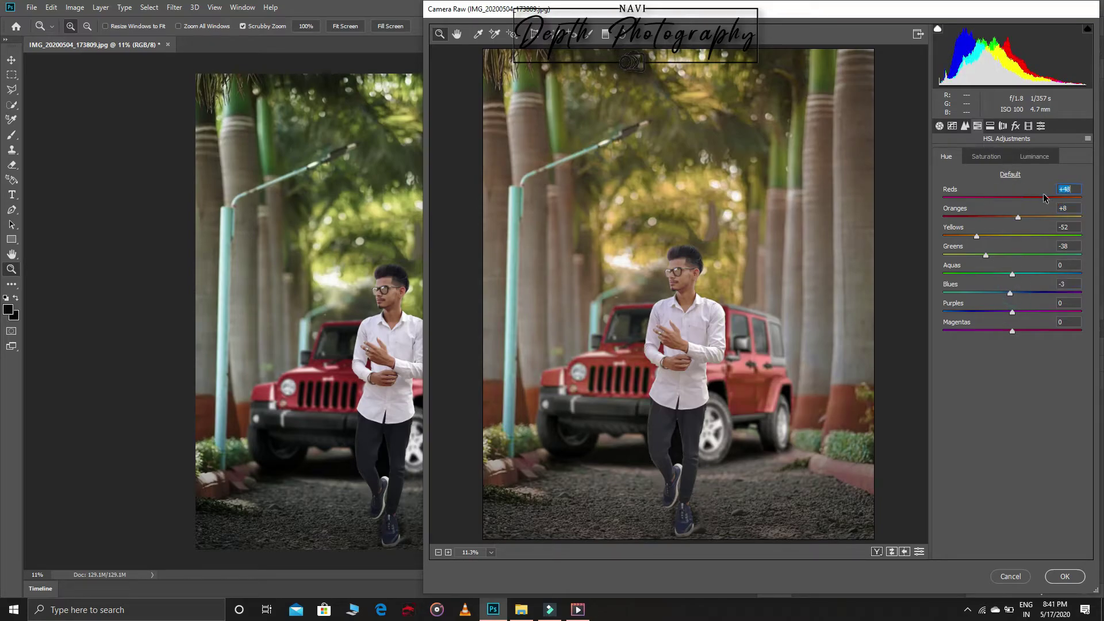
click(1040, 160)
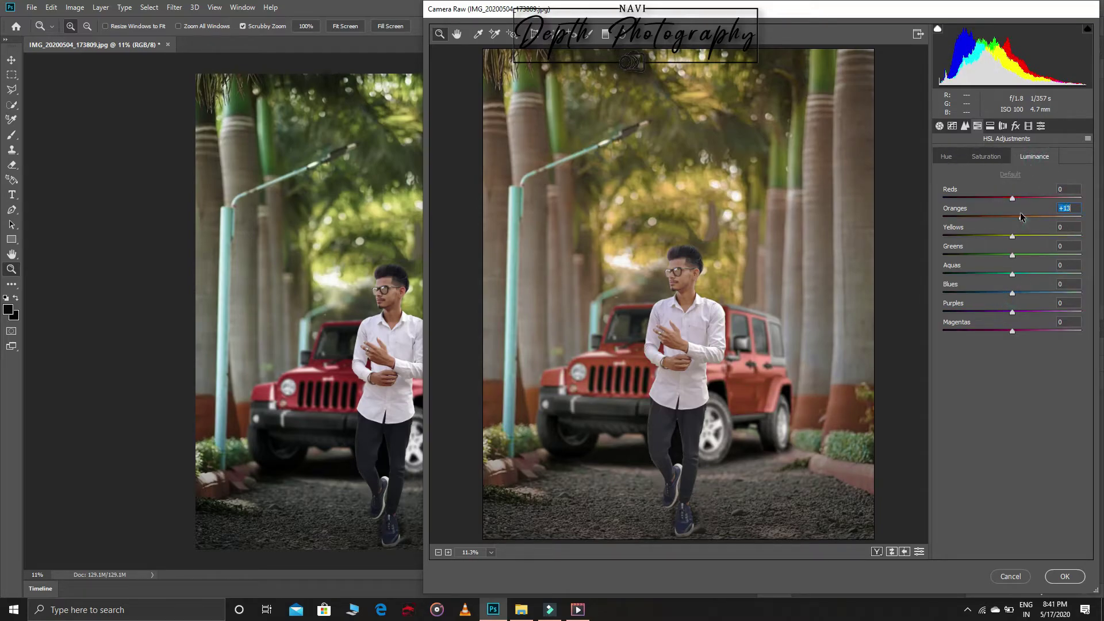
click(1065, 576)
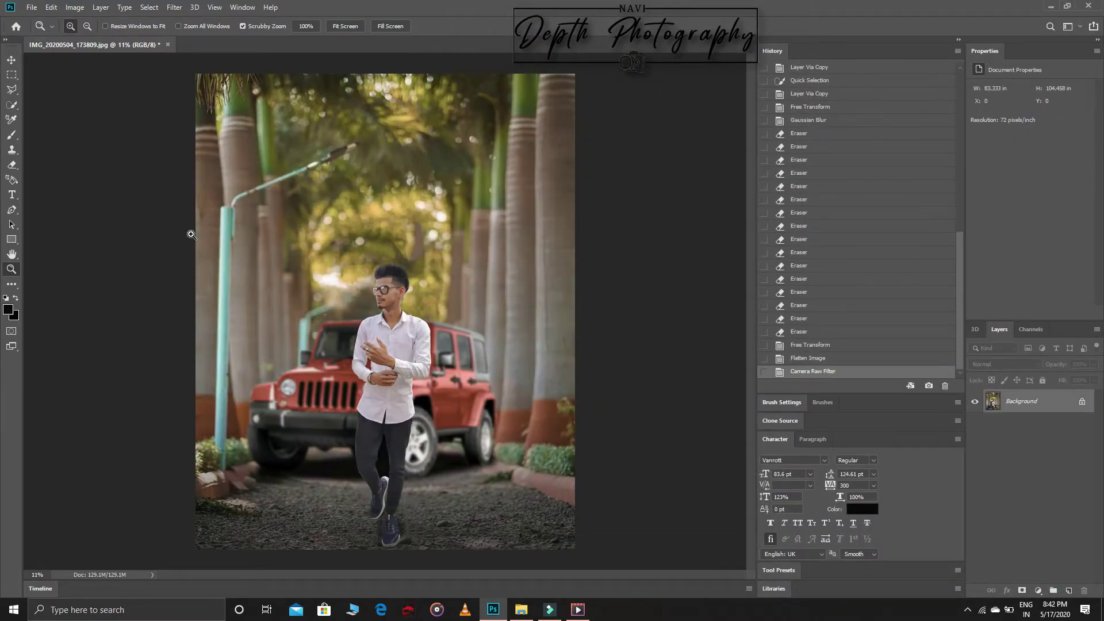
click(511, 613)
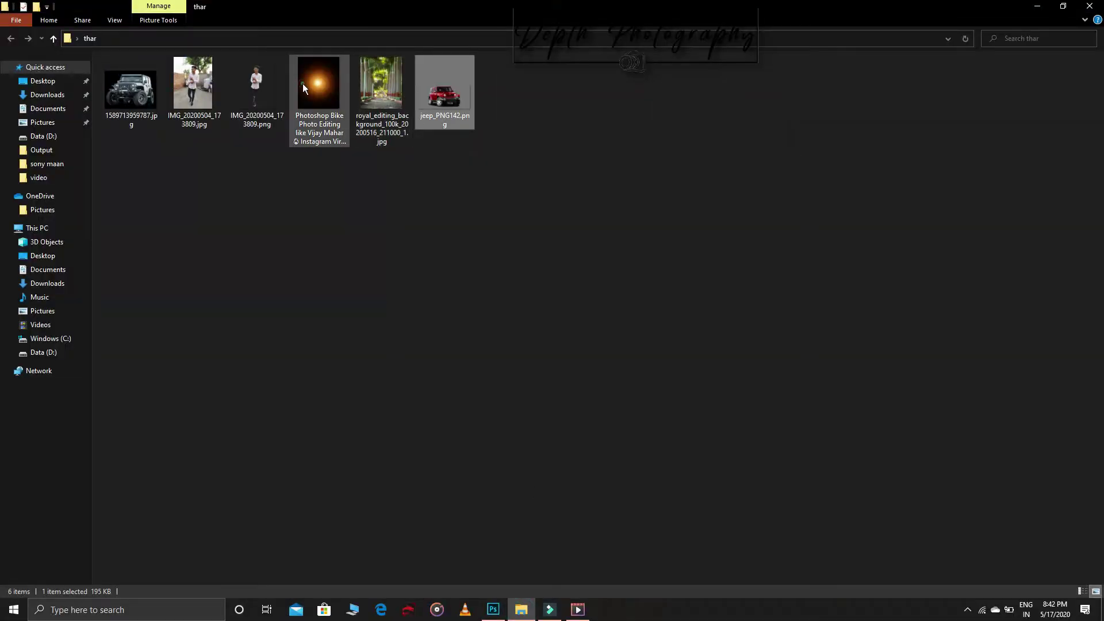
mouse_move(303, 84)
mouse_down()
mouse_move(589, 605)
mouse_move(257, 168)
mouse_move(435, 353)
mouse_up()
Step: Commit the placed sun flare and set its blend mode to Screen
click(439, 26)
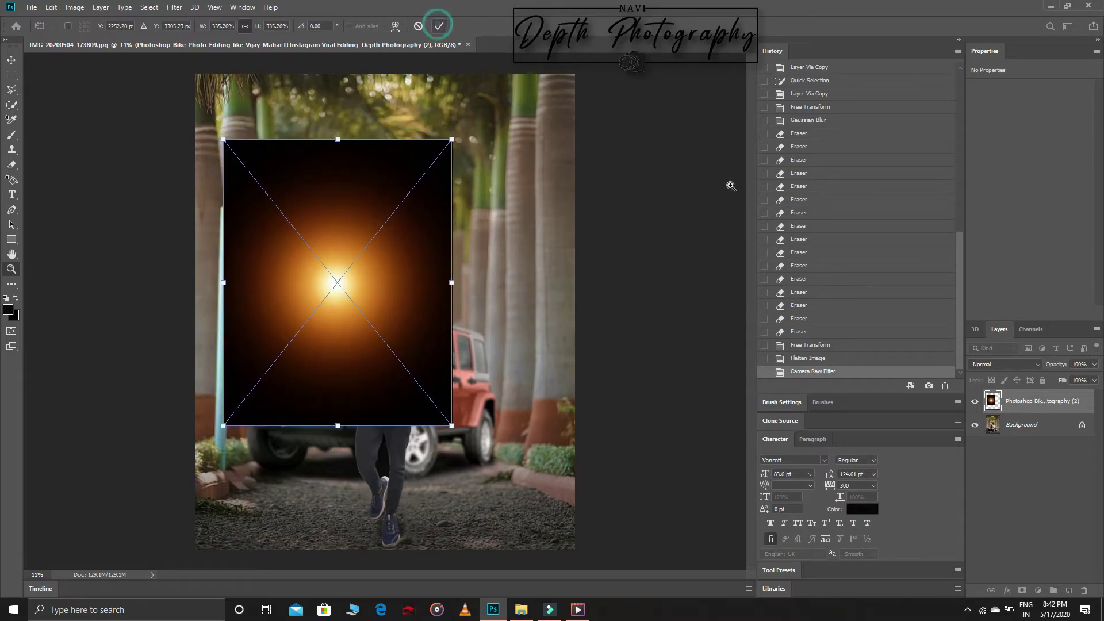
click(1005, 364)
click(978, 406)
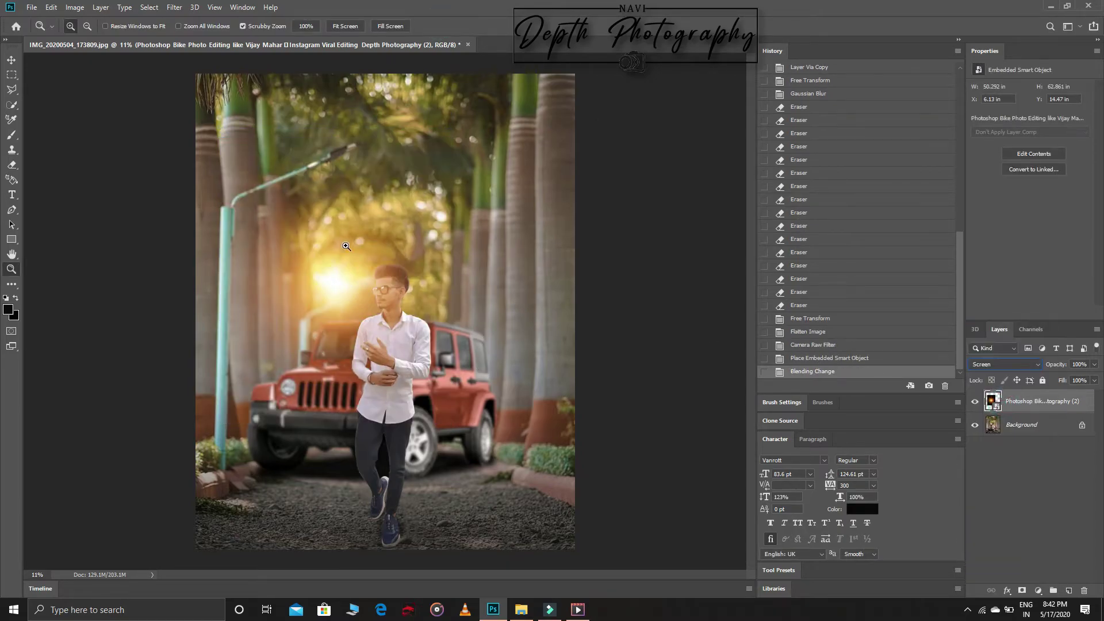
Step: Move the flare behind the man's head, enlarge it, and set its opacity to 86%
drag(329, 303, 325, 300)
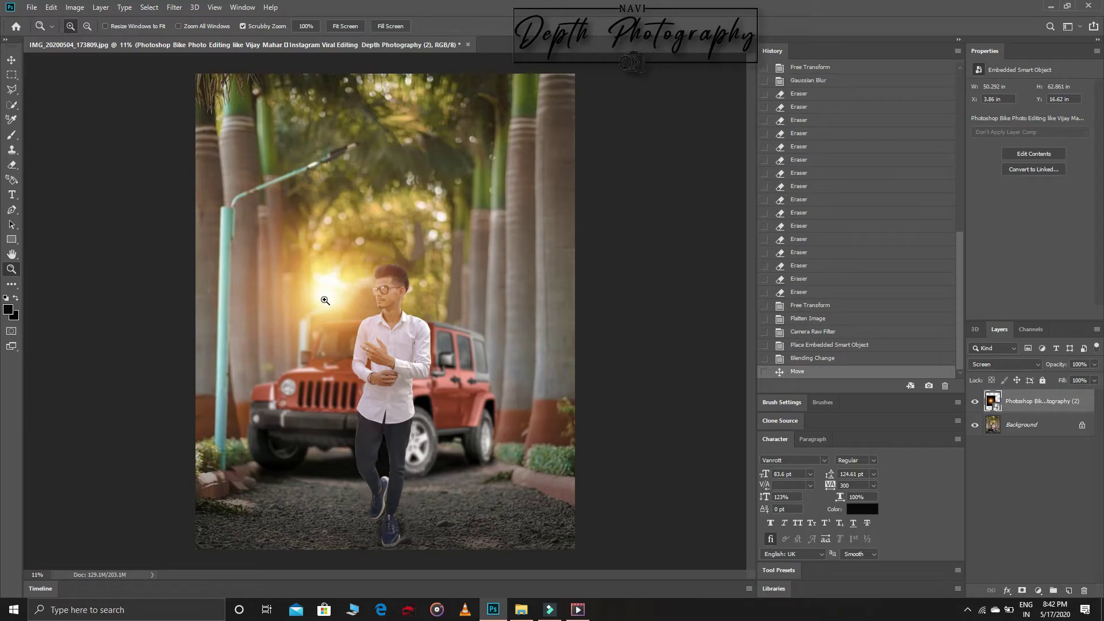
key(ctrl+t)
drag(468, 425, 432, 419)
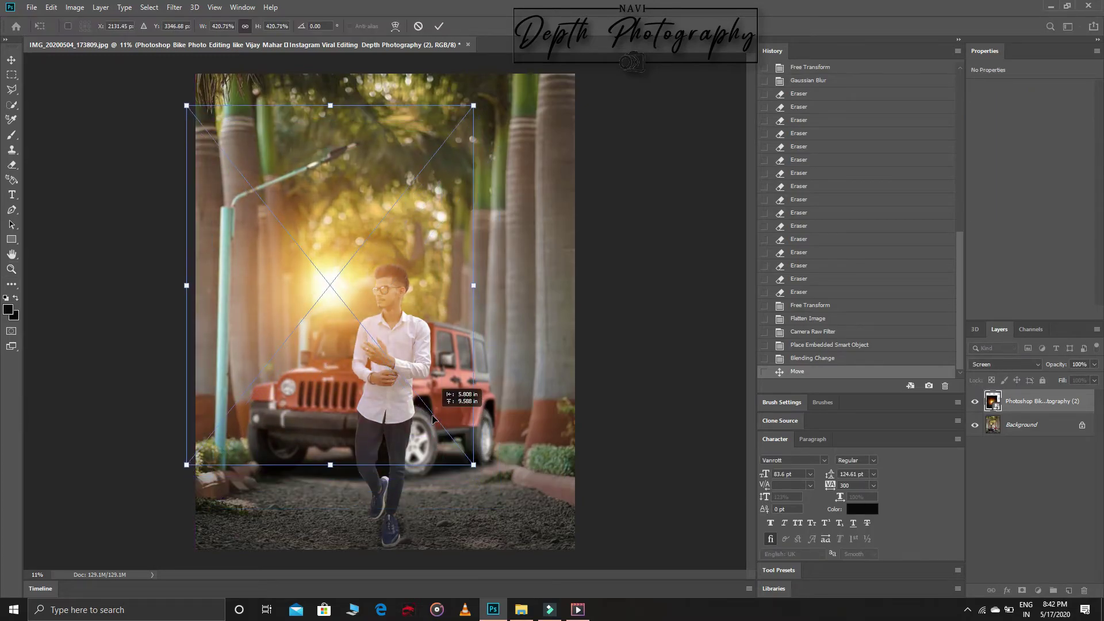
click(439, 25)
key(z)
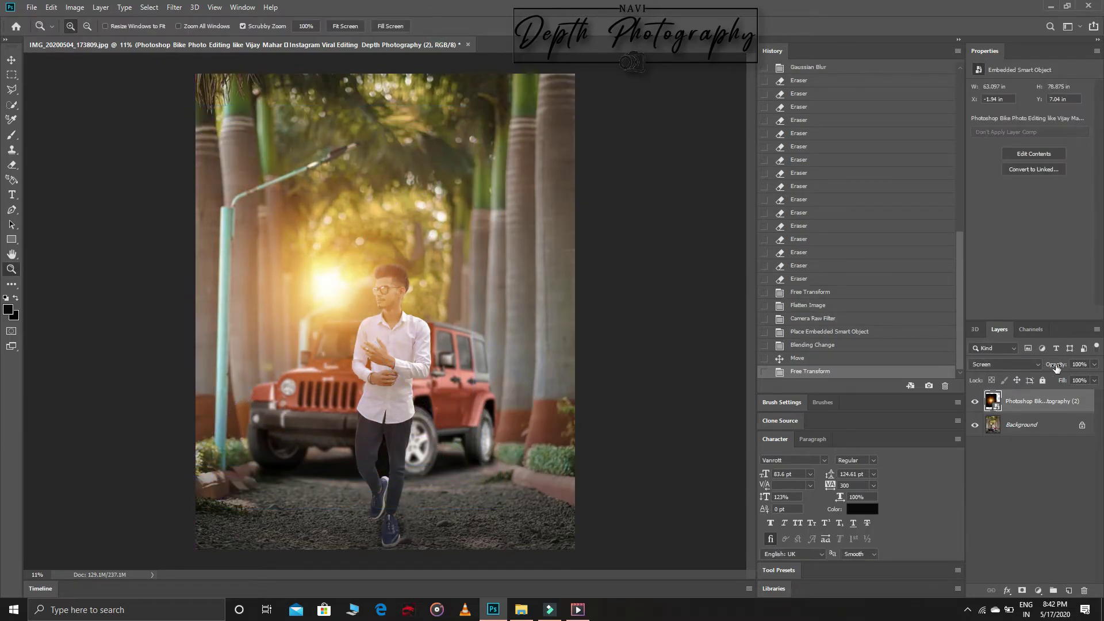
drag(1057, 368, 1049, 367)
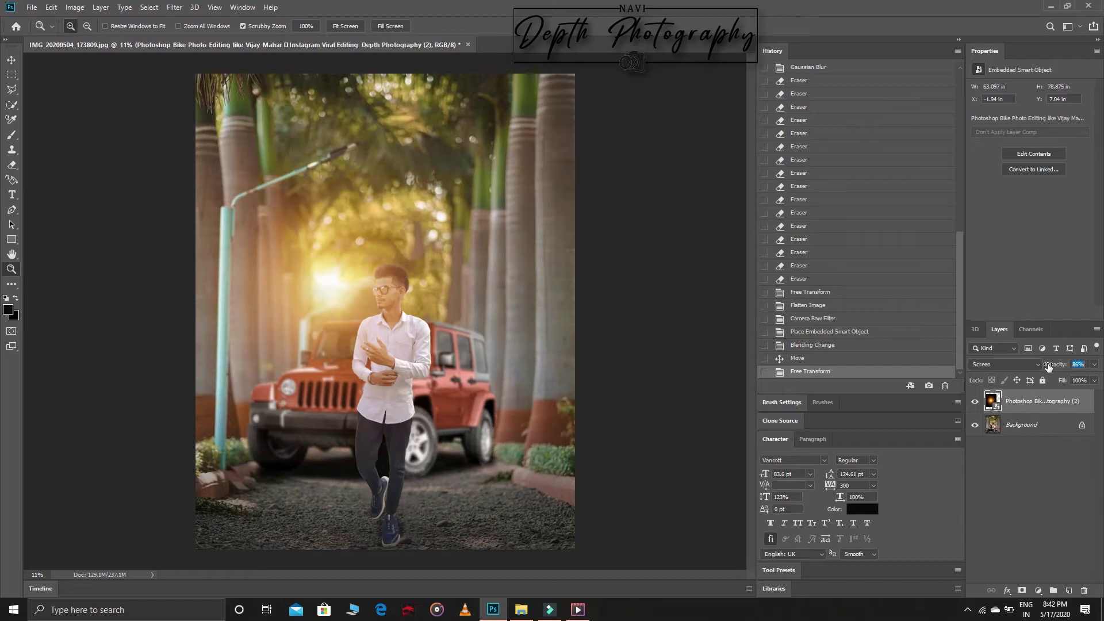
Step: Rasterize the flare layer for the Eraser and set a 1102 px soft brush, undoing a test stroke
click(12, 165)
click(513, 256)
click(537, 234)
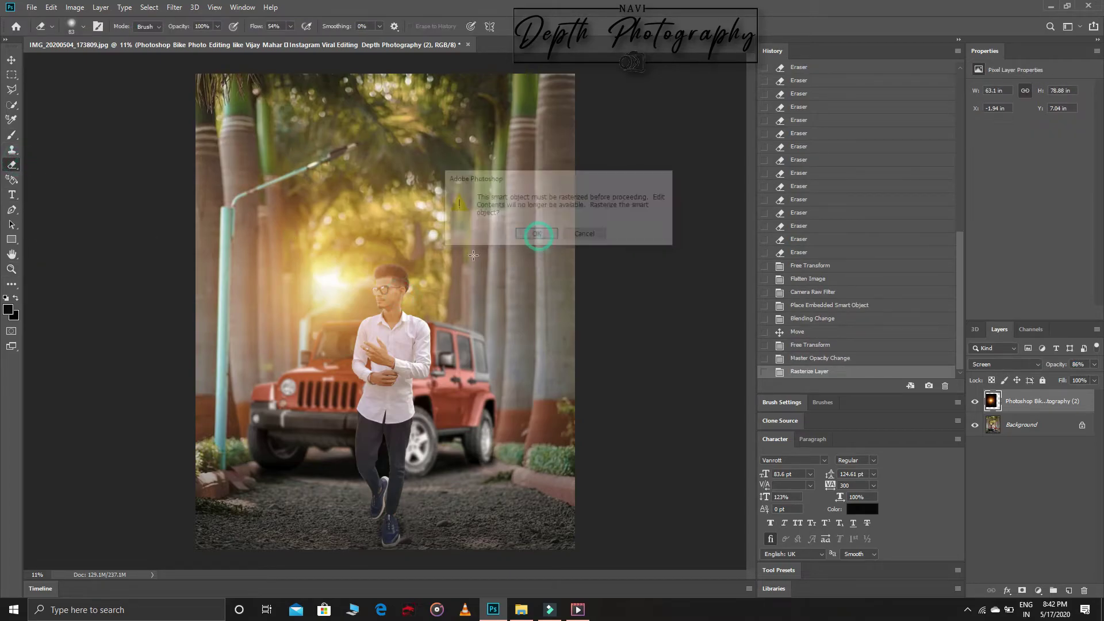
right_click(473, 254)
click(422, 289)
right_click(412, 267)
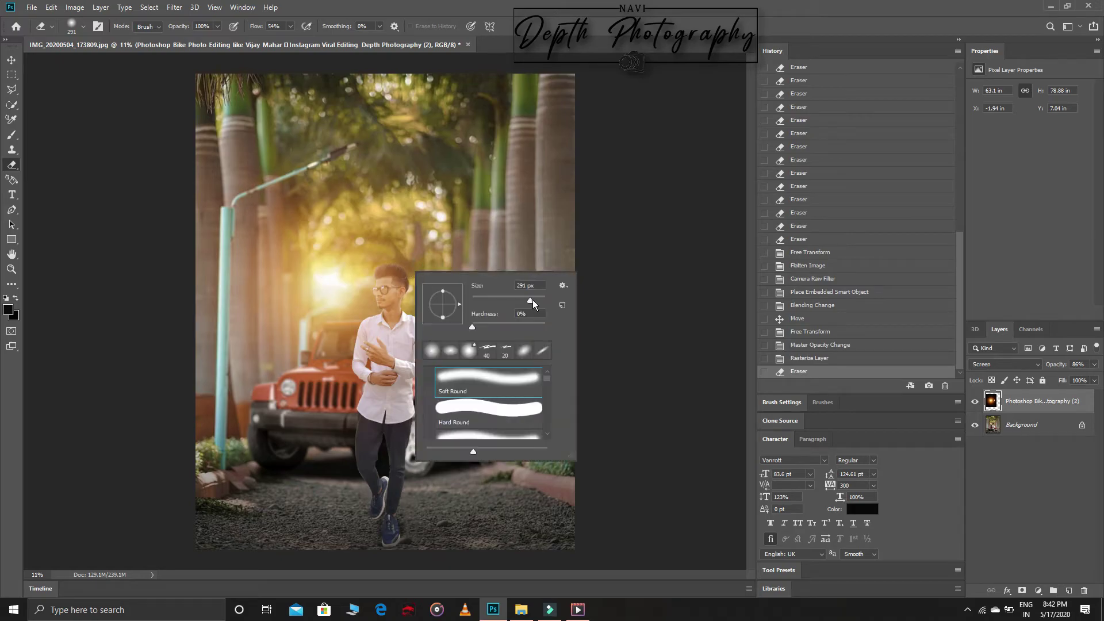
drag(525, 295, 536, 294)
click(407, 286)
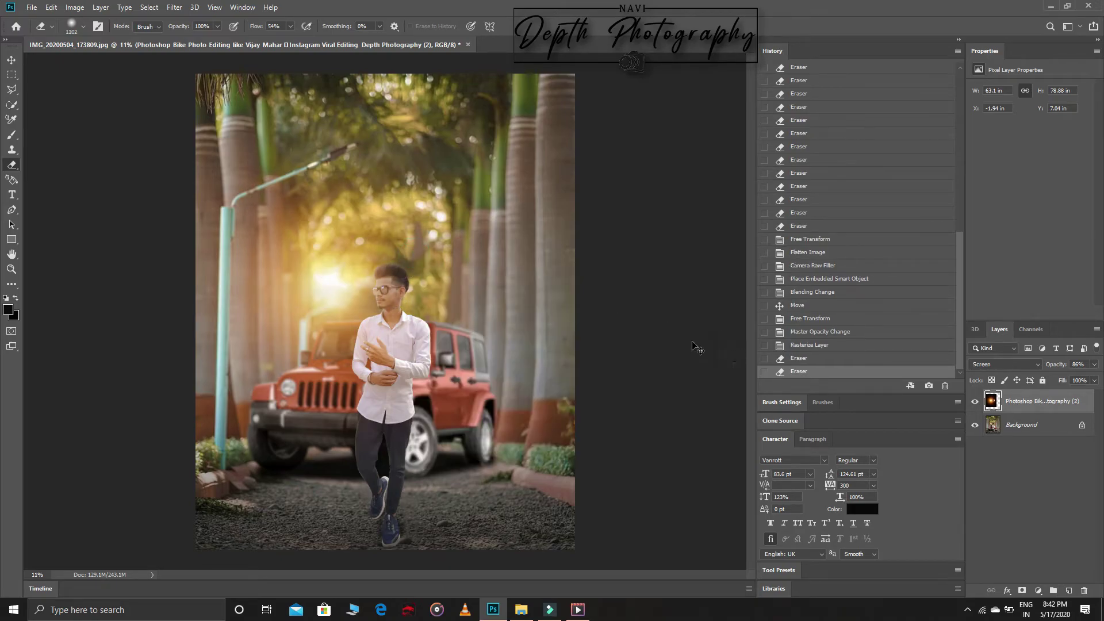
key(ctrl+z)
Step: Zoom in on the man and erase the flare glow from his hair, neck and head
click(11, 270)
click(384, 297)
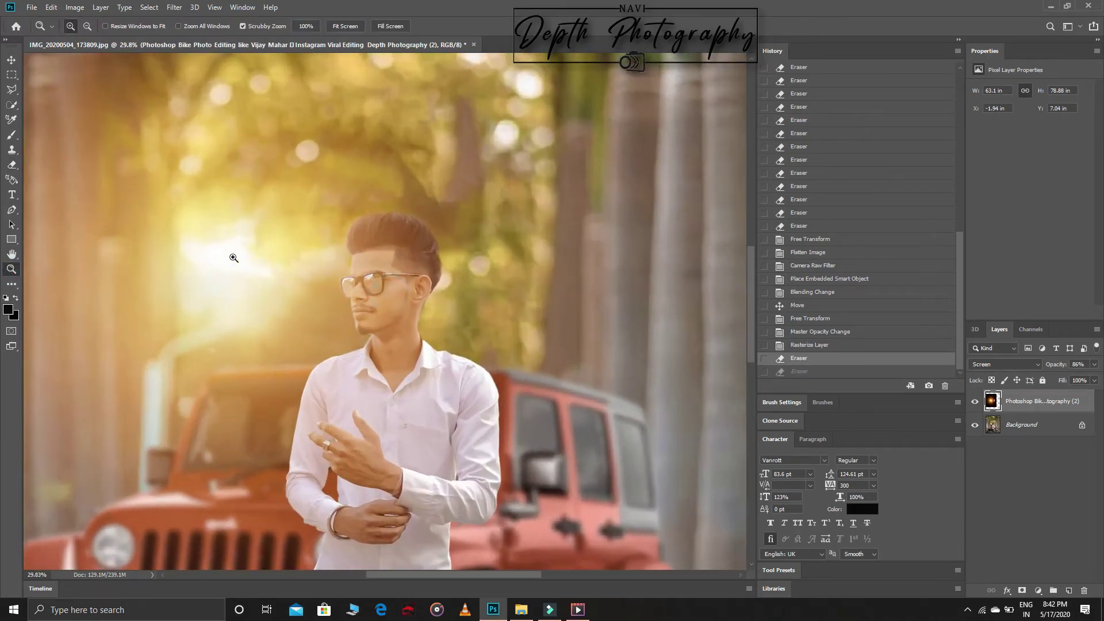
click(12, 165)
right_click(489, 266)
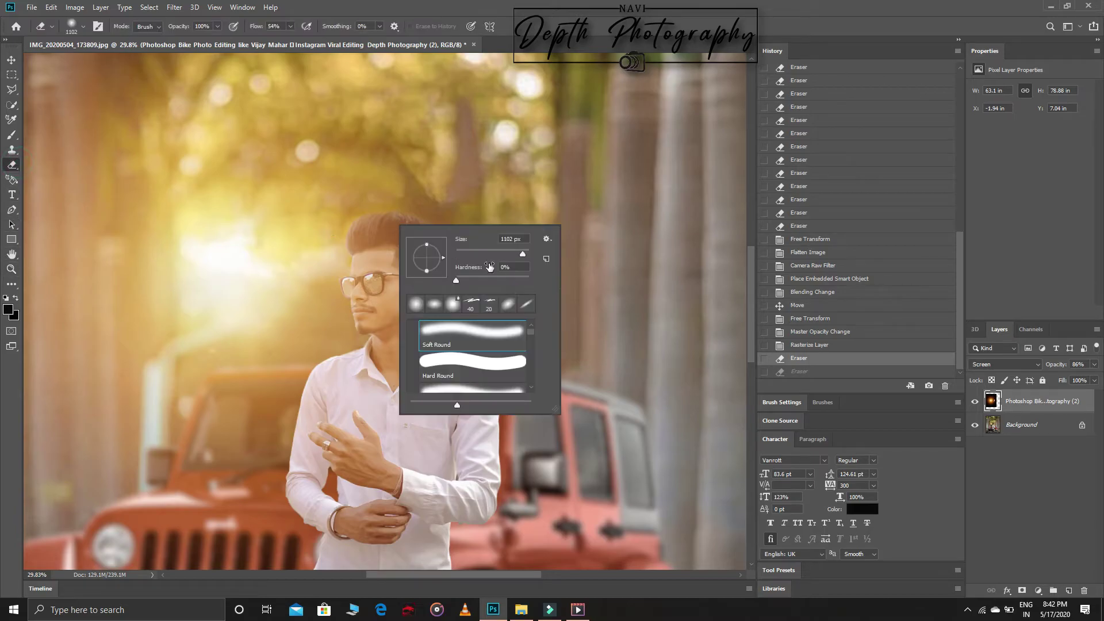
mouse_move(455, 230)
mouse_down()
mouse_move(428, 259)
mouse_move(417, 311)
mouse_up()
drag(414, 230, 374, 426)
drag(405, 328, 379, 473)
Step: Lower the eraser opacity and flow to 31%, then lightly erase glow atop the hair
right_click(506, 312)
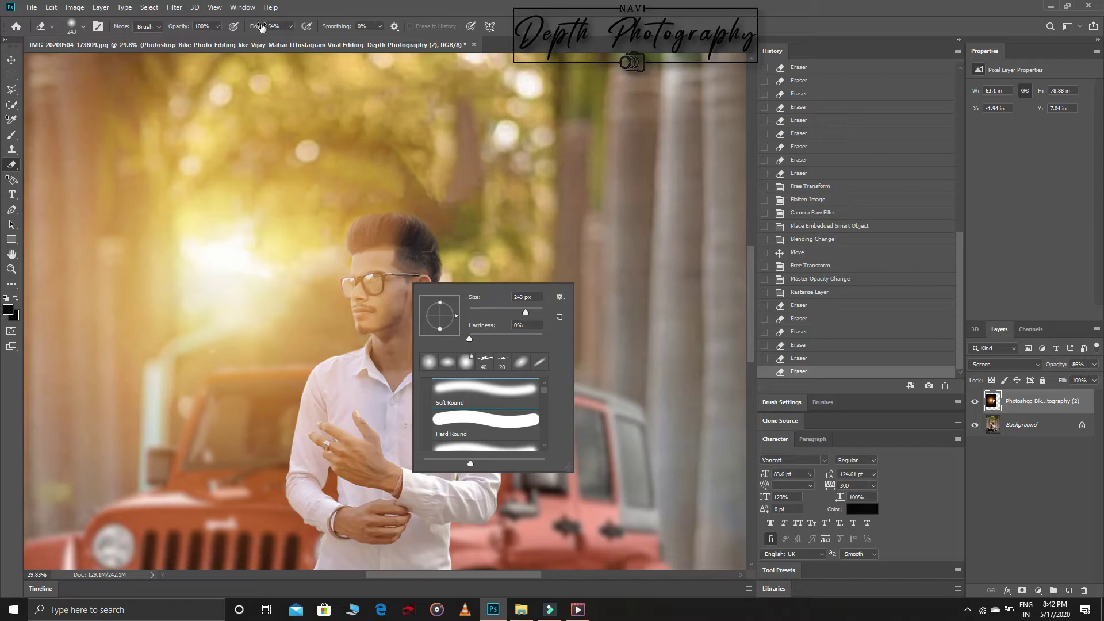
drag(182, 30, 160, 29)
mouse_move(255, 29)
mouse_down()
mouse_move(142, 28)
mouse_move(184, 30)
mouse_up()
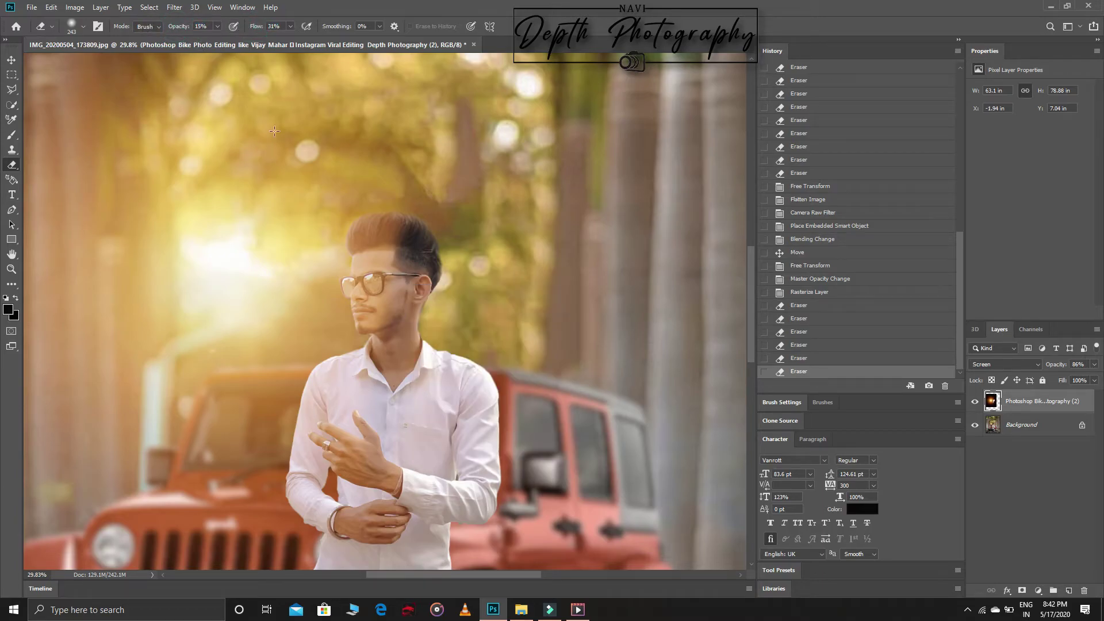
drag(401, 217, 399, 196)
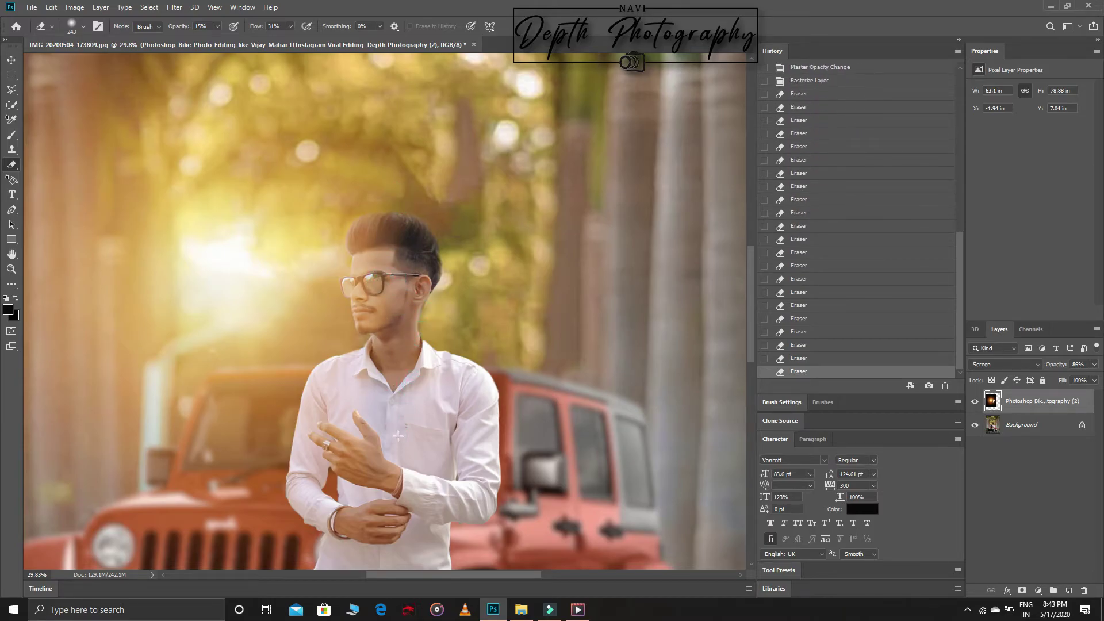
Step: Use a 448 px eraser to lightly remove more glow from the man, then restore opacity and flow
right_click(396, 406)
drag(511, 437, 517, 437)
key(Return)
drag(405, 429, 382, 490)
drag(180, 27, 270, 26)
scroll(368, 426, down, 5)
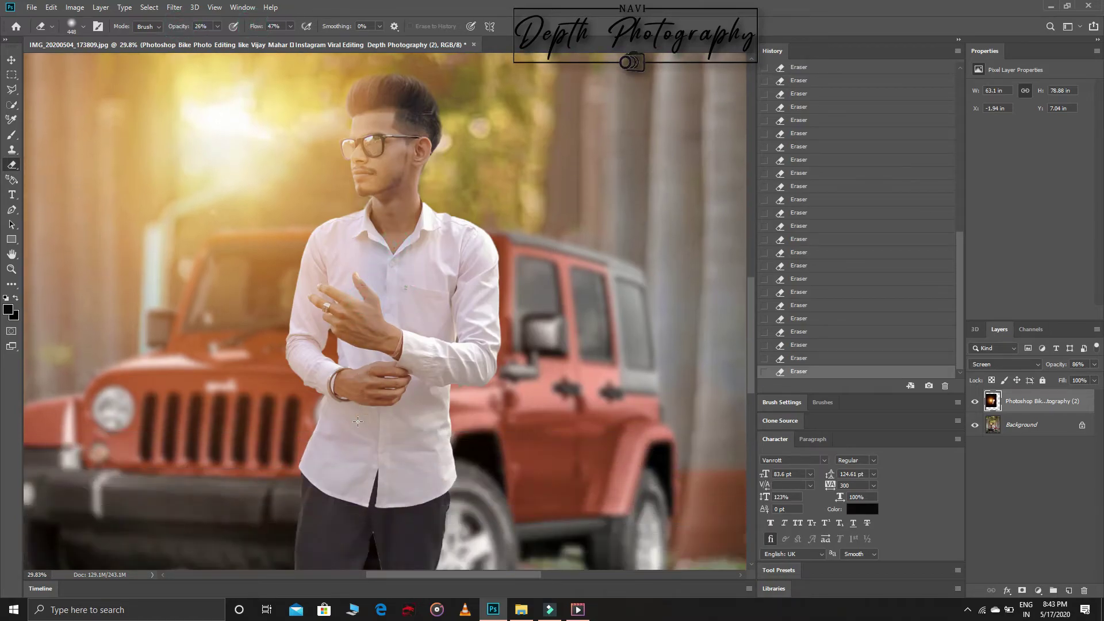
scroll(354, 472, down, 1)
Step: Set the flare to 75% opacity and adjust its Hue/Saturation to Saturation +24, Hue -5
key(z)
key(ctrl+0)
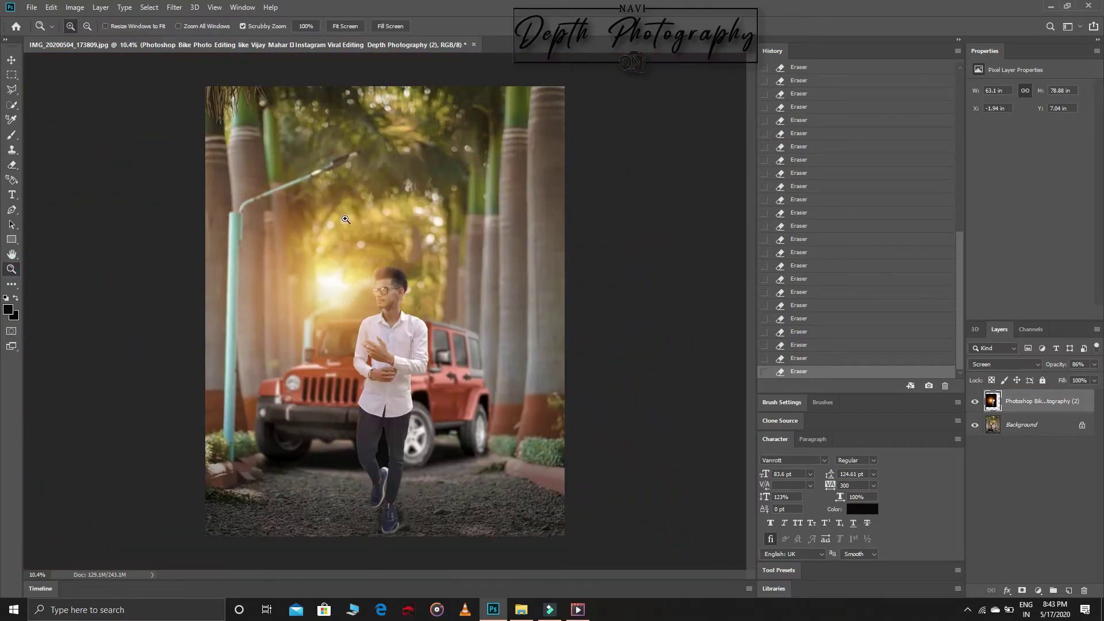
drag(376, 279, 423, 282)
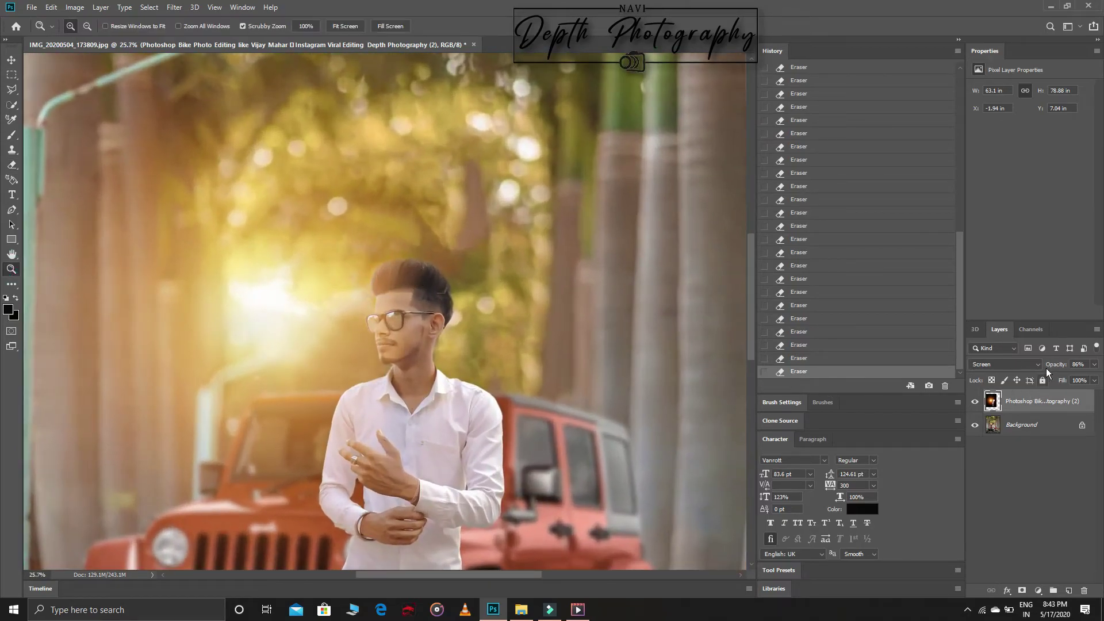
drag(1052, 364, 1054, 364)
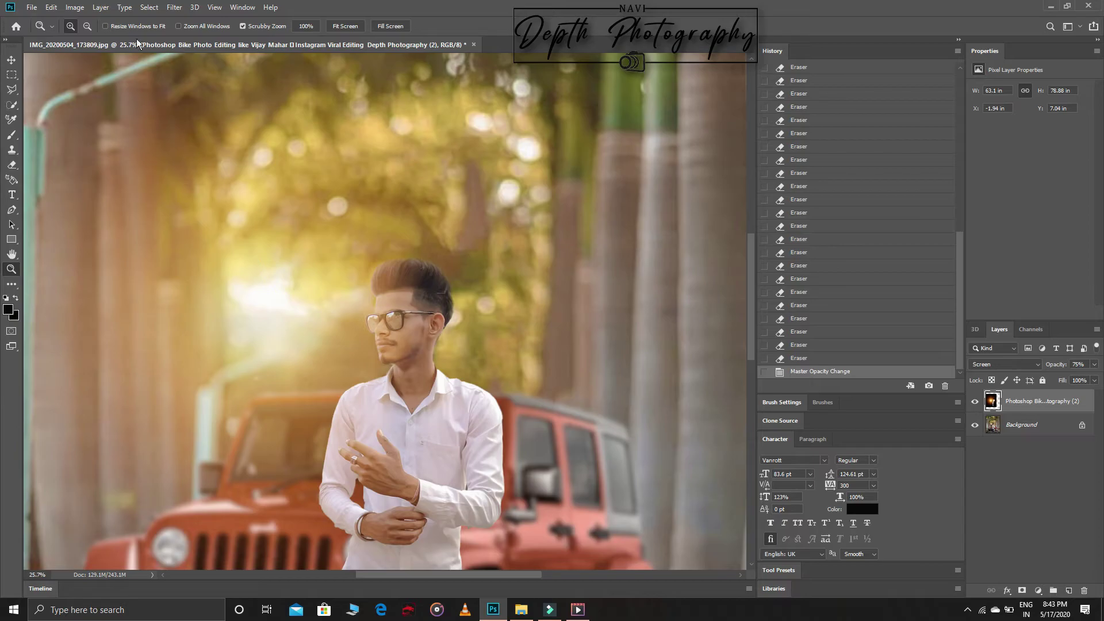
click(74, 7)
click(235, 98)
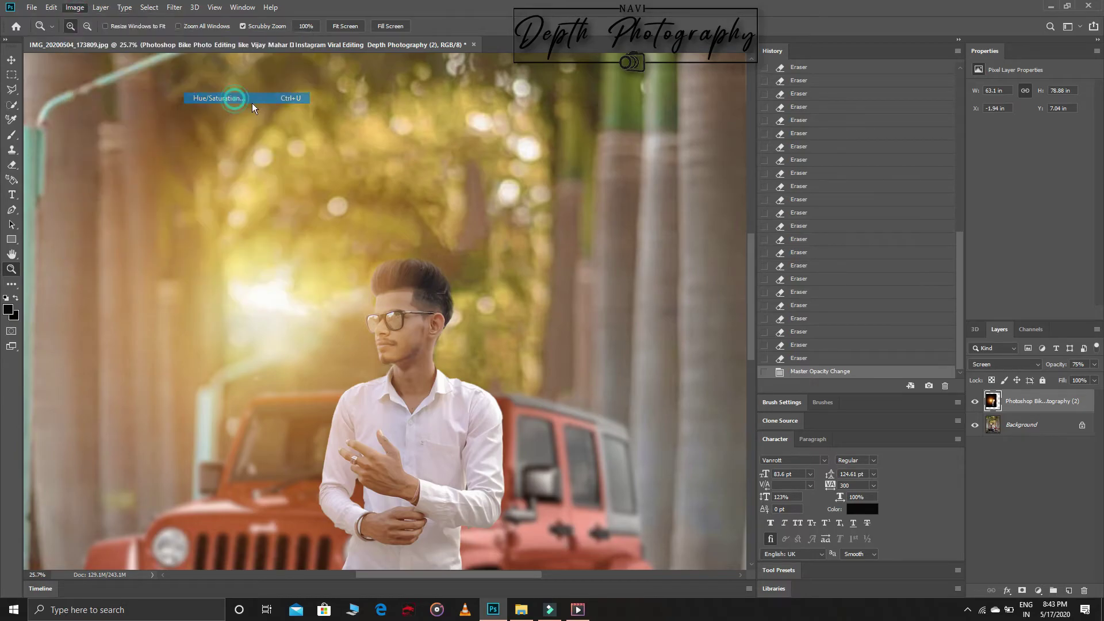
mouse_move(775, 286)
mouse_down()
mouse_move(789, 286)
mouse_move(771, 258)
mouse_up()
click(905, 199)
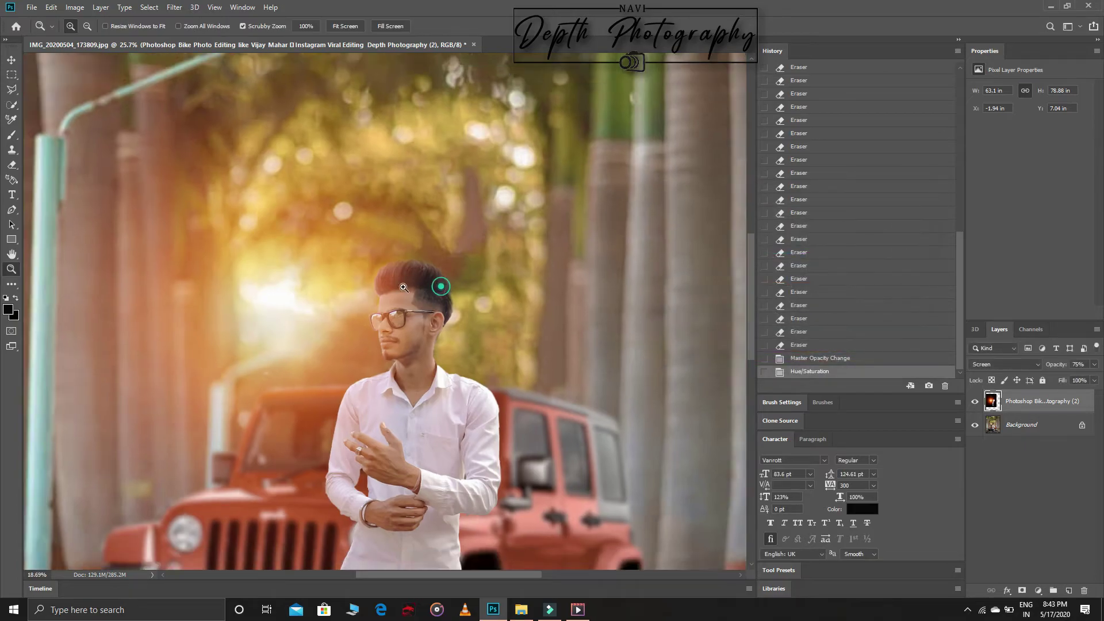
Step: Zoom in around the man and settle the flare opacity at 67%
key(z)
mouse_move(439, 286)
mouse_down()
mouse_move(368, 268)
mouse_move(379, 270)
mouse_up()
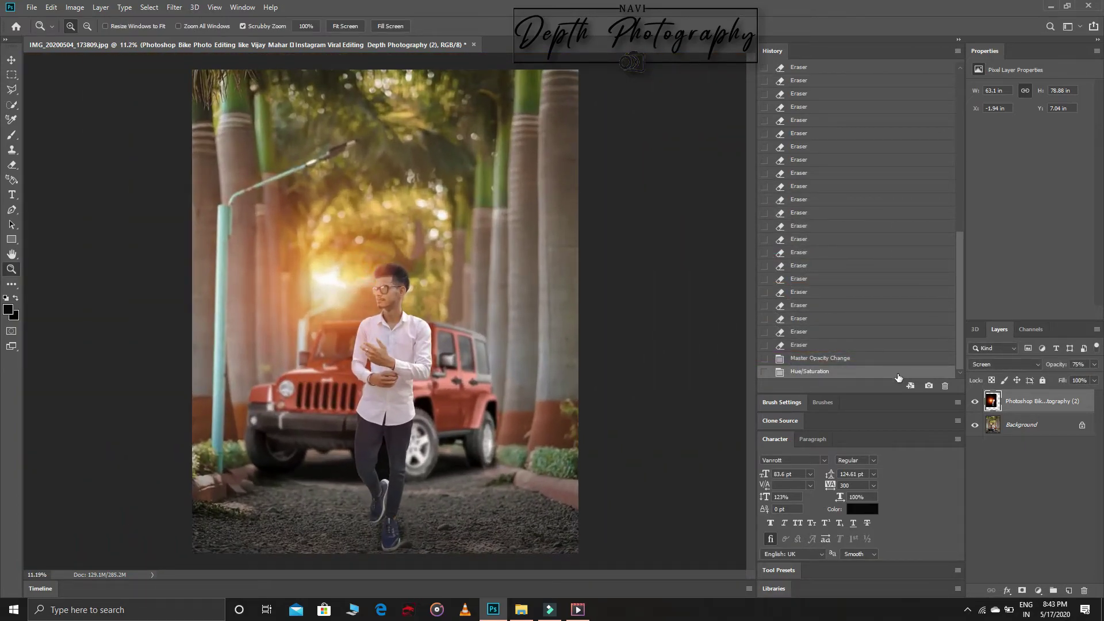
drag(431, 300, 472, 302)
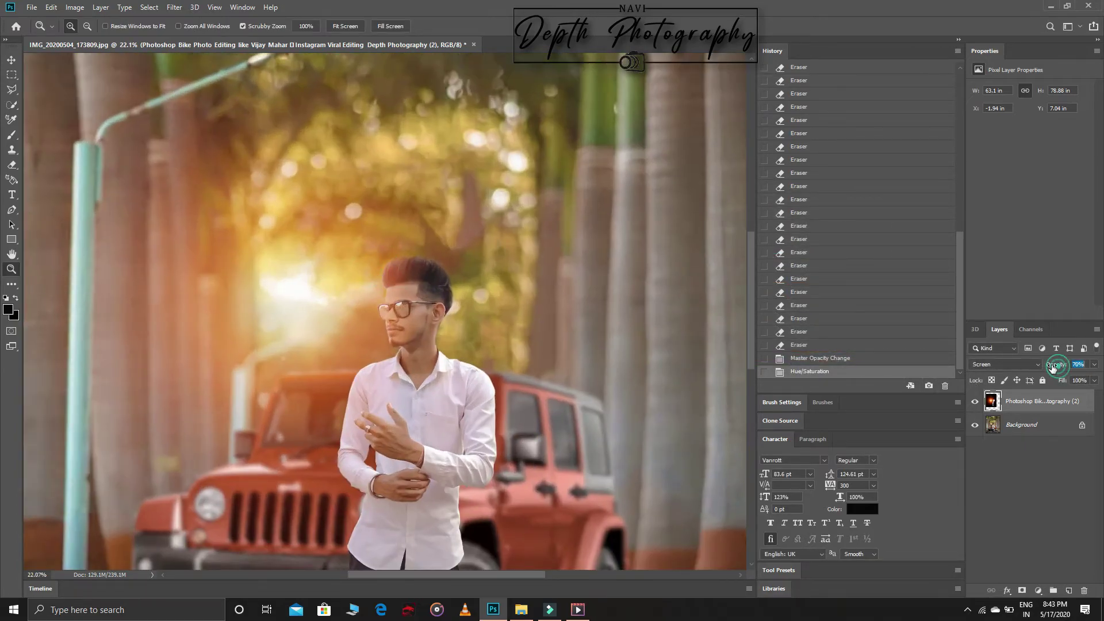
drag(1058, 364, 1062, 367)
key(ctrl+minus)
key(ctrl+minus)
key(ctrl+minus)
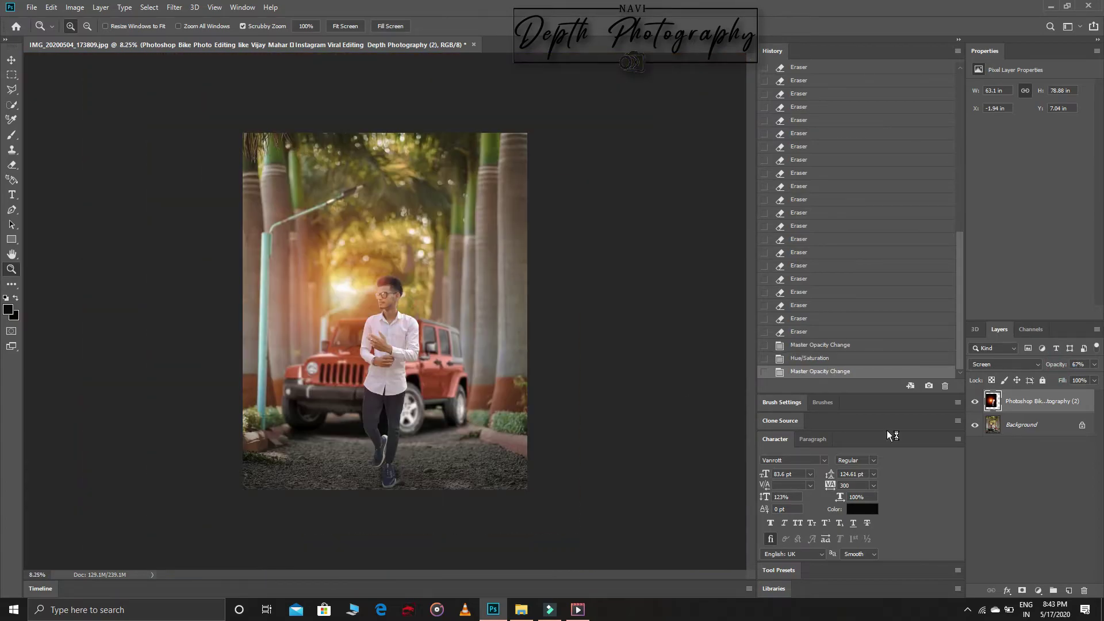
Step: Merge the flare layer down into the Background and switch to the source images folder
right_click(1033, 406)
click(960, 452)
click(521, 610)
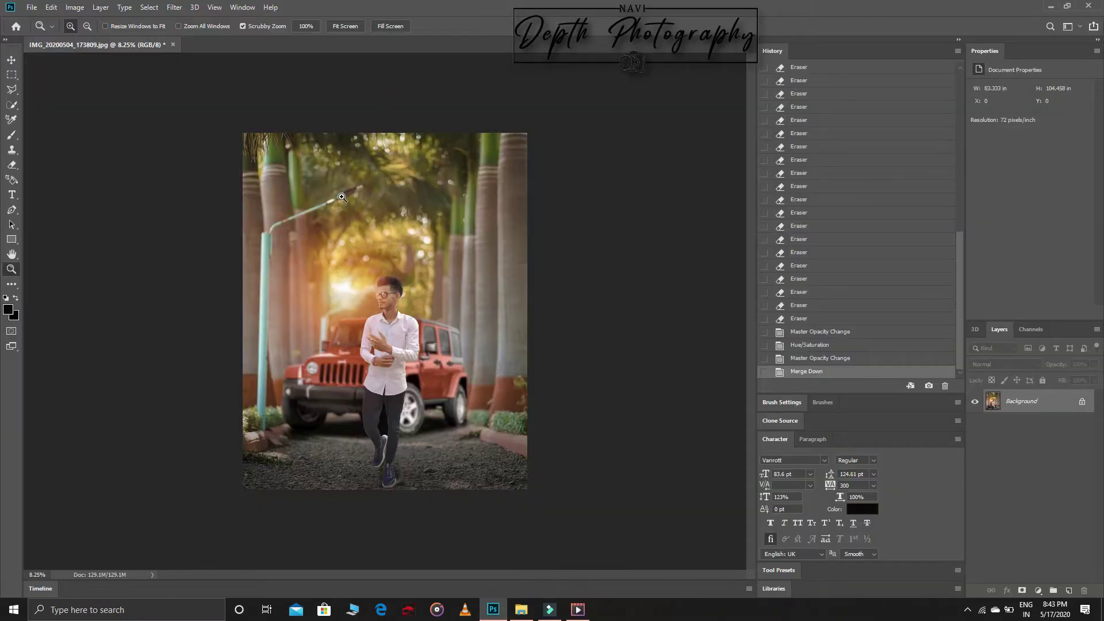
Step: Place the glow image in Screen mode and position it over the jeep's left headlight
mouse_move(300, 102)
mouse_down()
mouse_move(397, 322)
mouse_move(320, 377)
mouse_up()
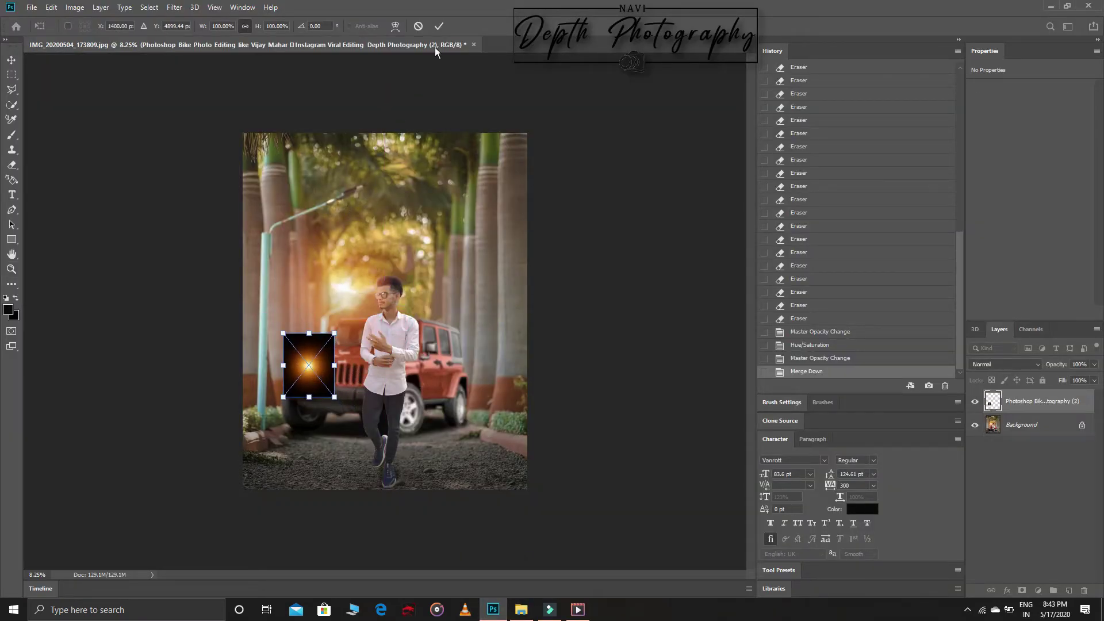
click(439, 26)
click(1001, 364)
click(989, 406)
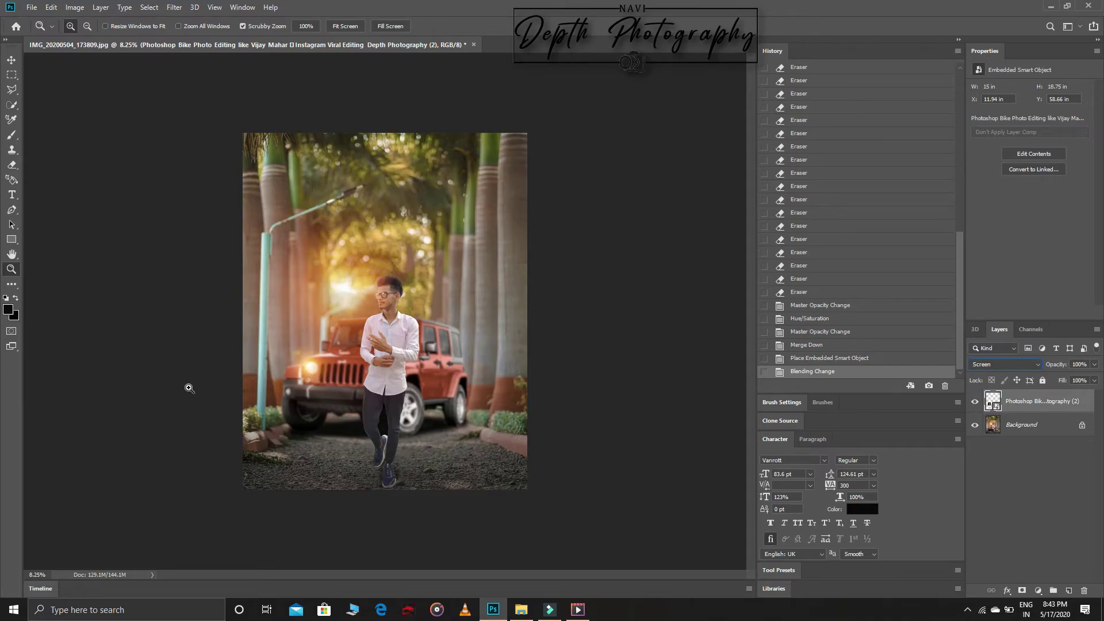
key(ctrl+t)
drag(321, 374, 325, 379)
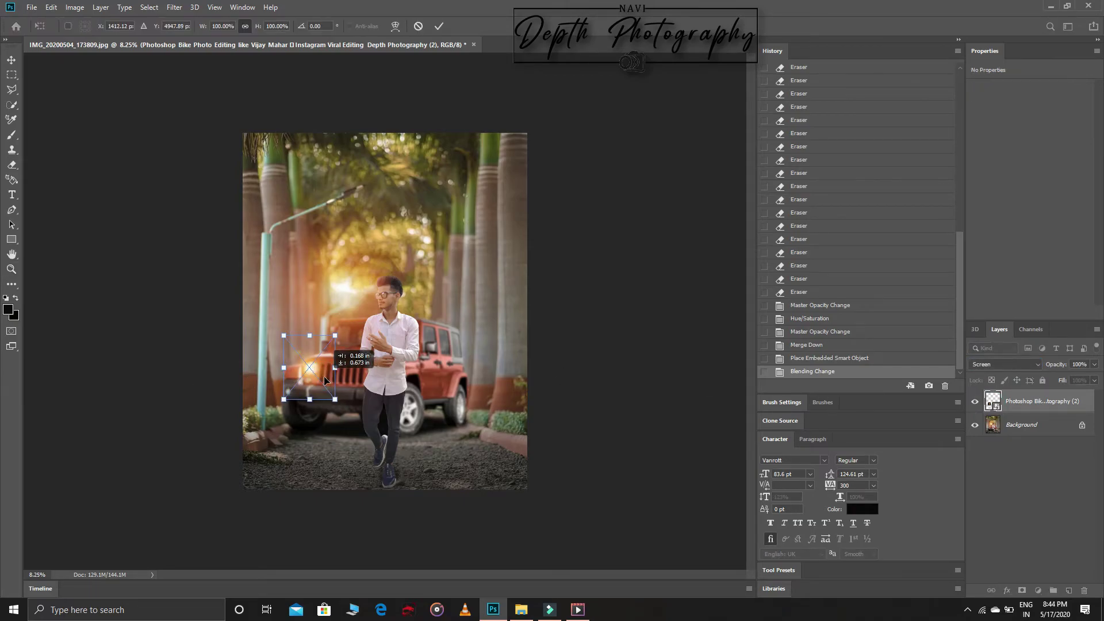
click(439, 26)
key(z)
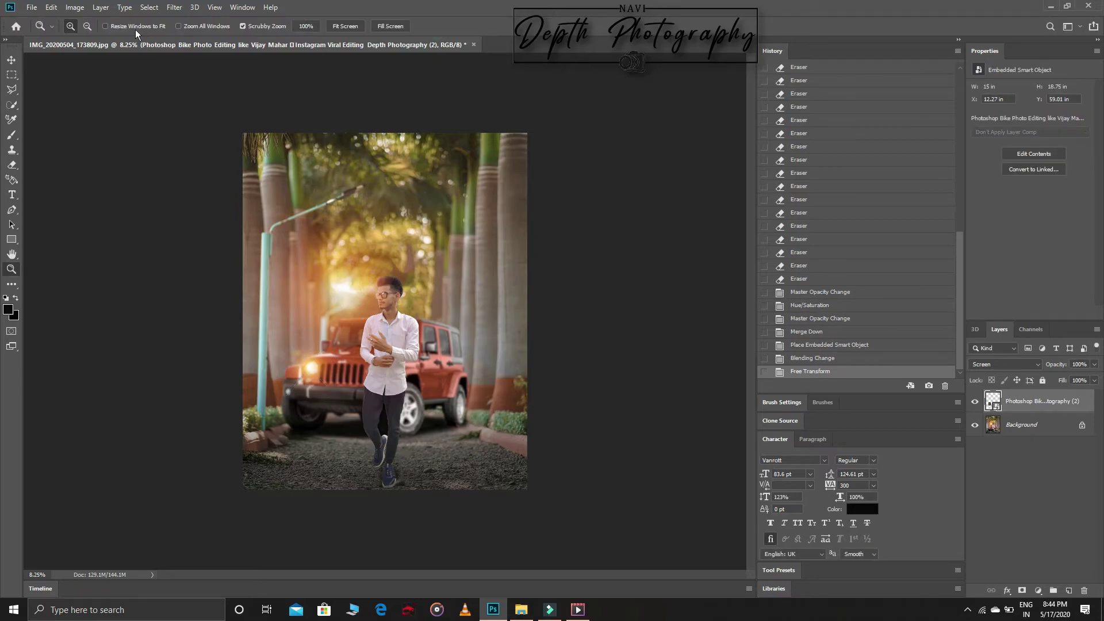
Step: Shift the glow's hue toward cool blue-green with Hue/Saturation
click(75, 7)
click(219, 88)
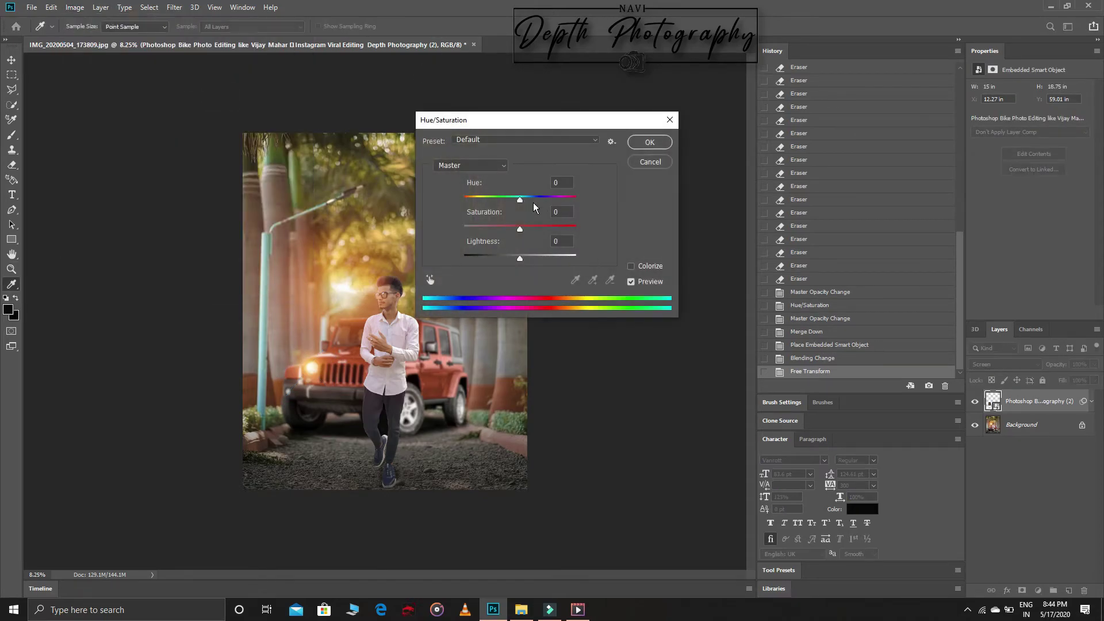
drag(519, 199, 567, 196)
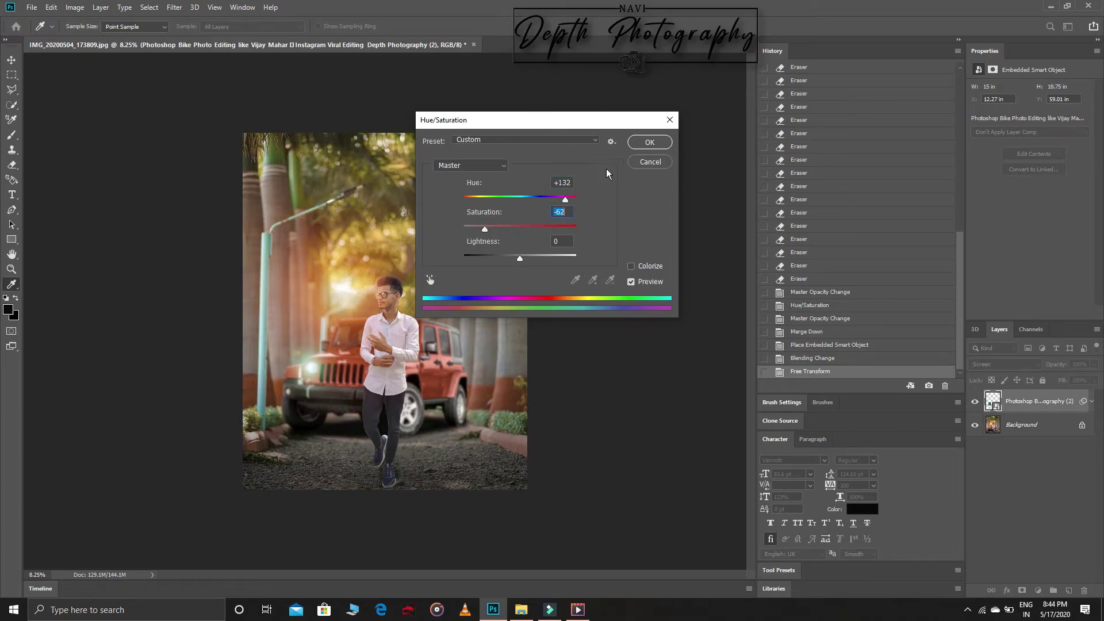
click(644, 144)
key(z)
Step: Transform the glow again, briefly merge it down, and undo the merge
key(ctrl+t)
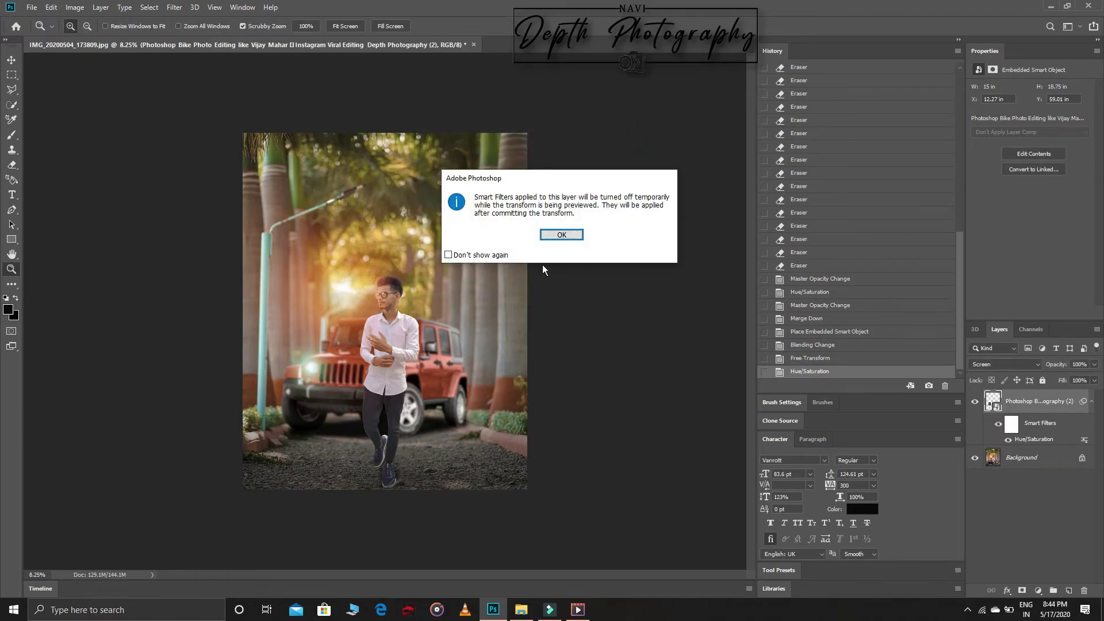
key(Return)
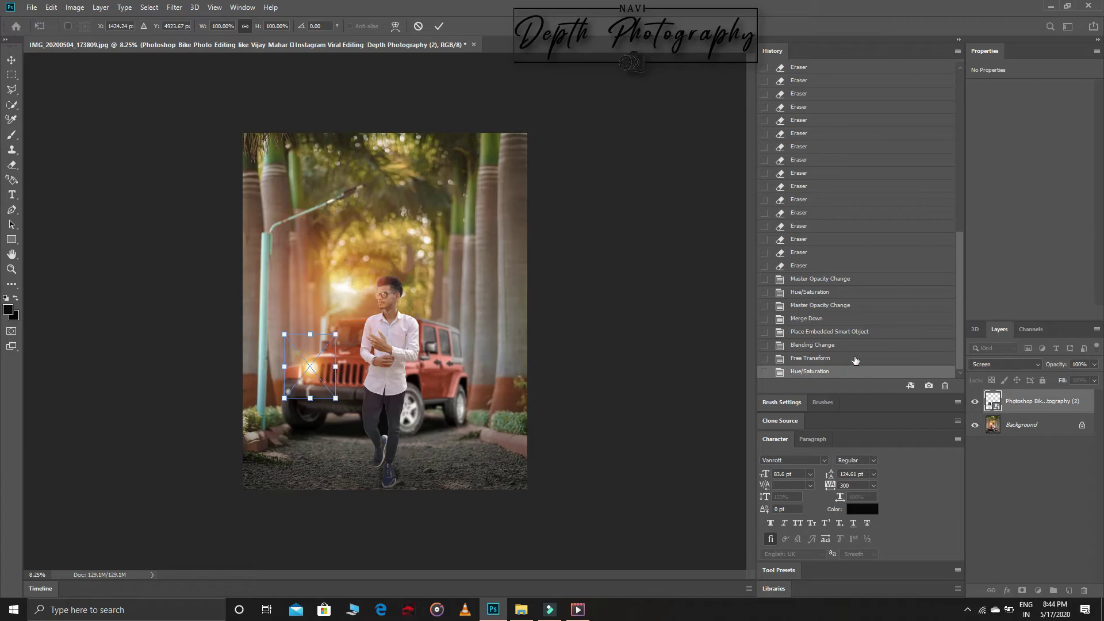
click(435, 23)
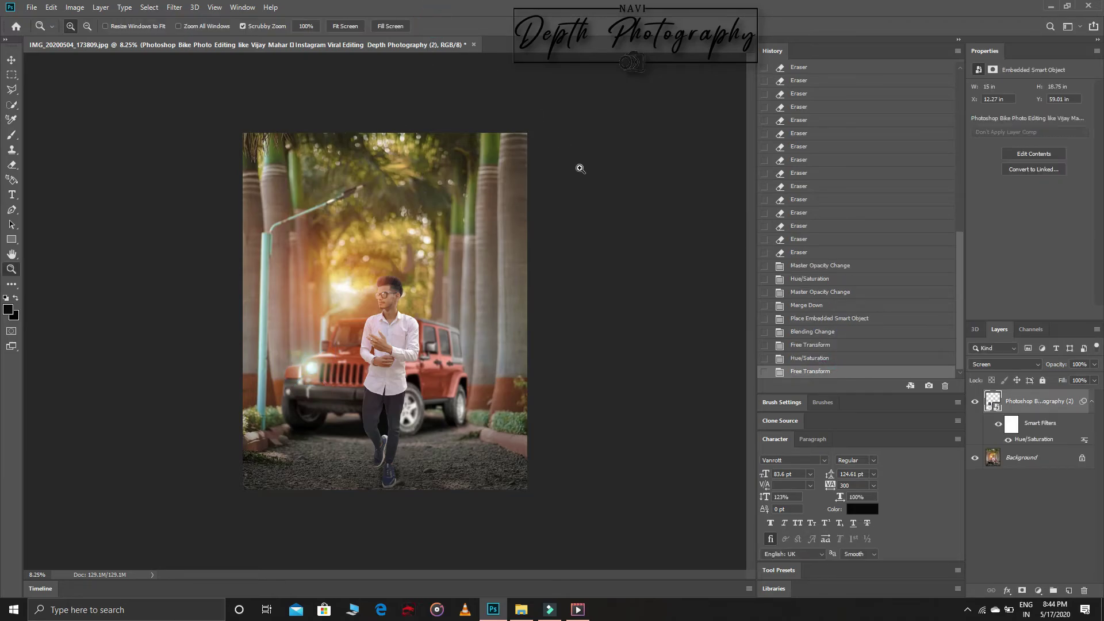
right_click(1034, 404)
click(908, 450)
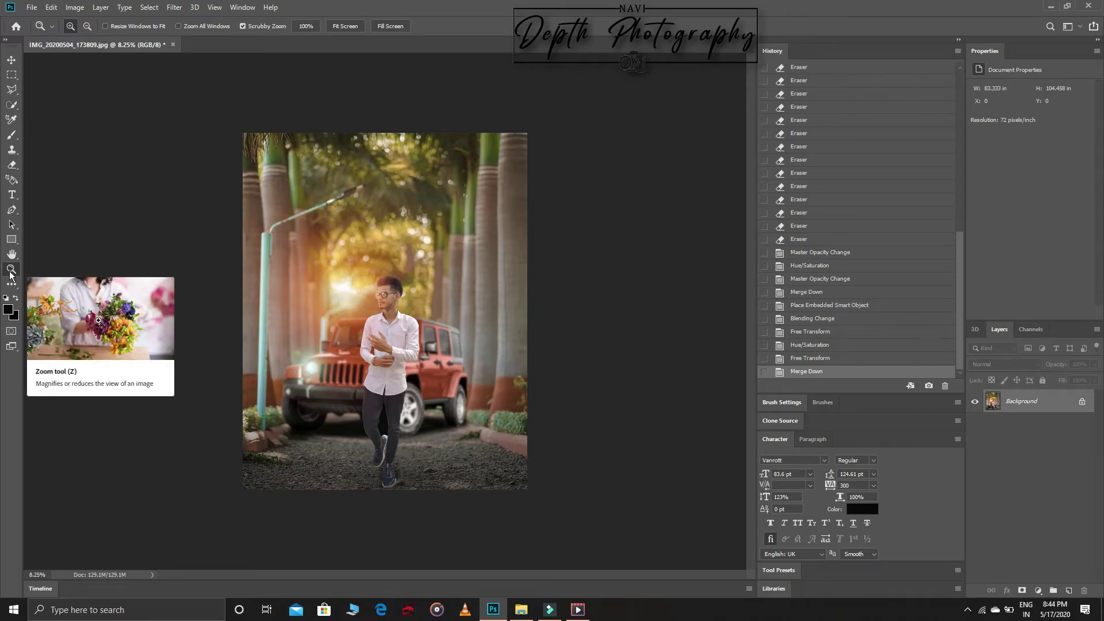
drag(294, 364, 546, 591)
key(ctrl+z)
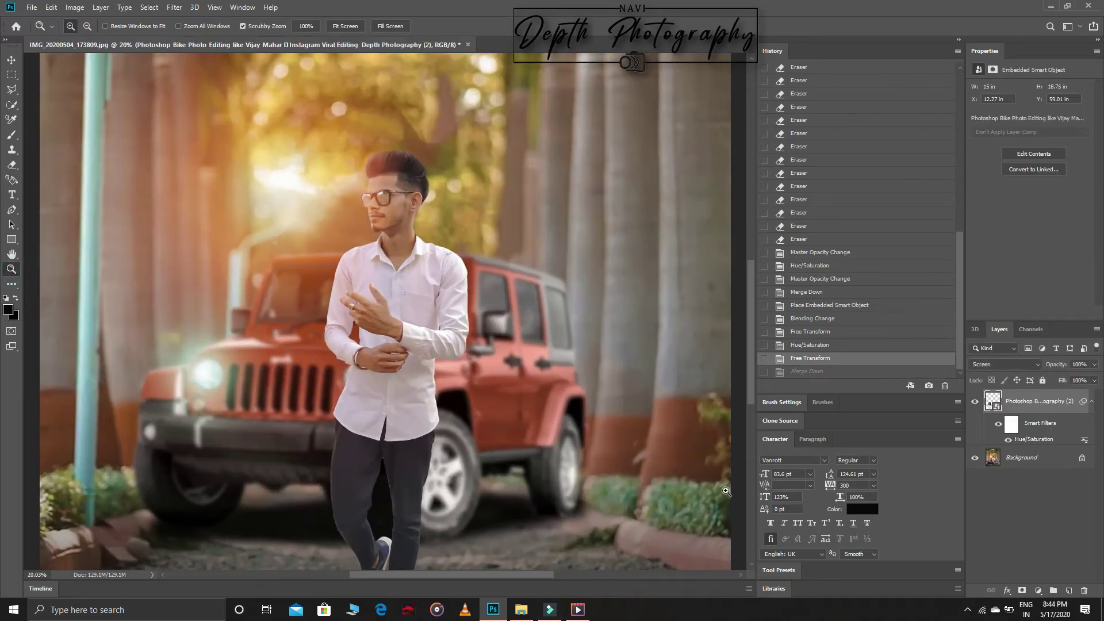
Step: Duplicate the glow onto the man's hand at 88% opacity
key(ctrl+j)
drag(209, 383, 347, 391)
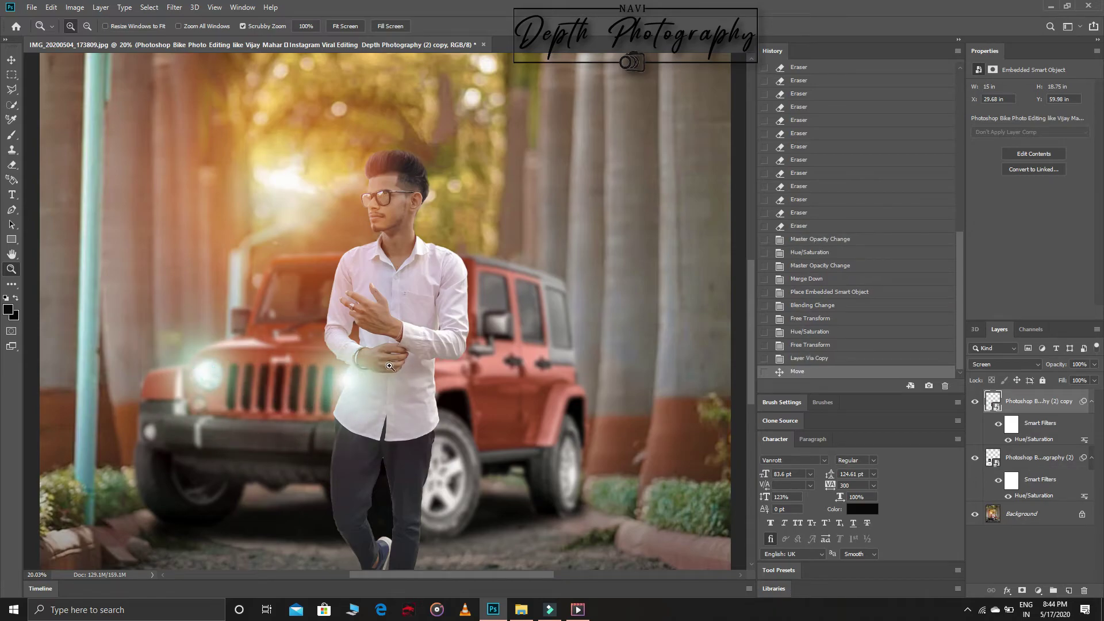
drag(1055, 368, 1042, 368)
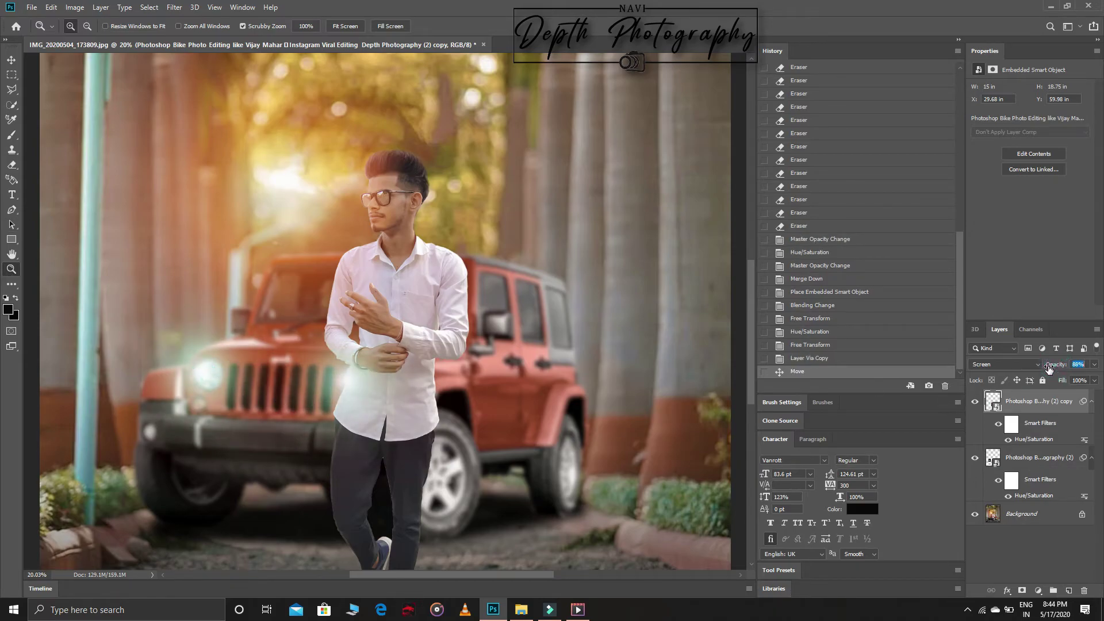
key(ctrl+0)
Step: Flatten the image and add a Camera Raw post-crop vignette: amount -56, feather 100, highlights raised
right_click(1027, 408)
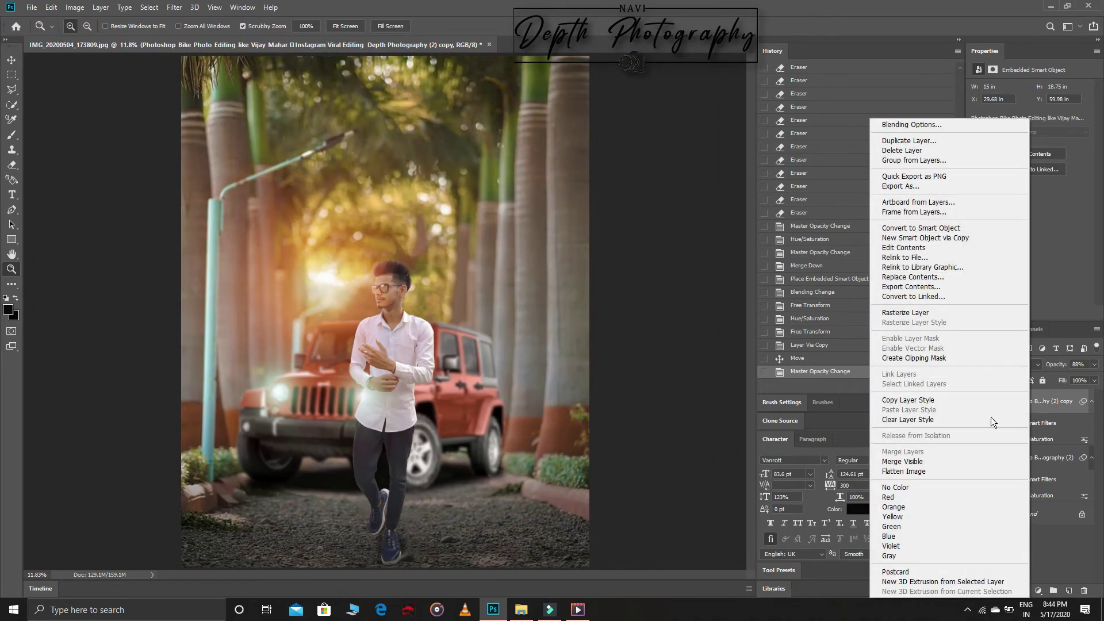
click(914, 462)
click(173, 7)
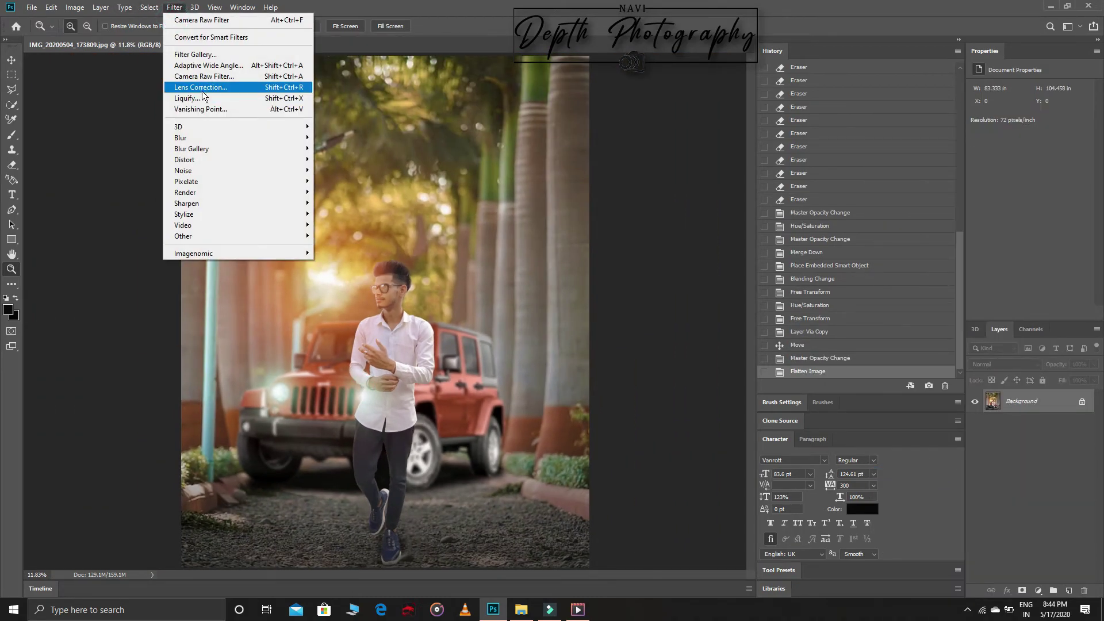
click(262, 87)
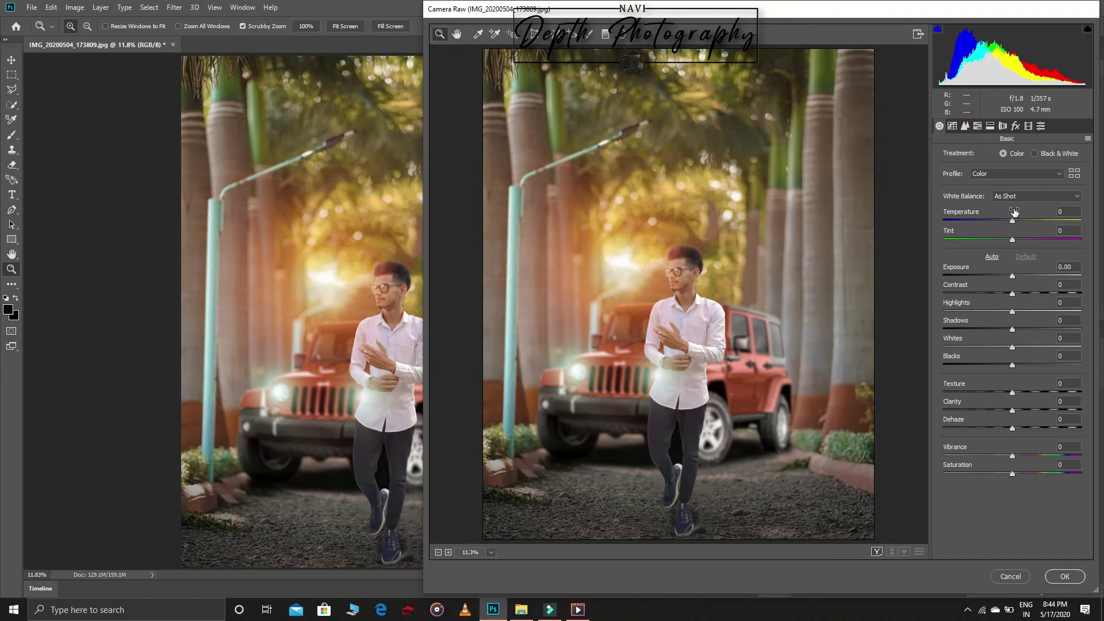
click(965, 125)
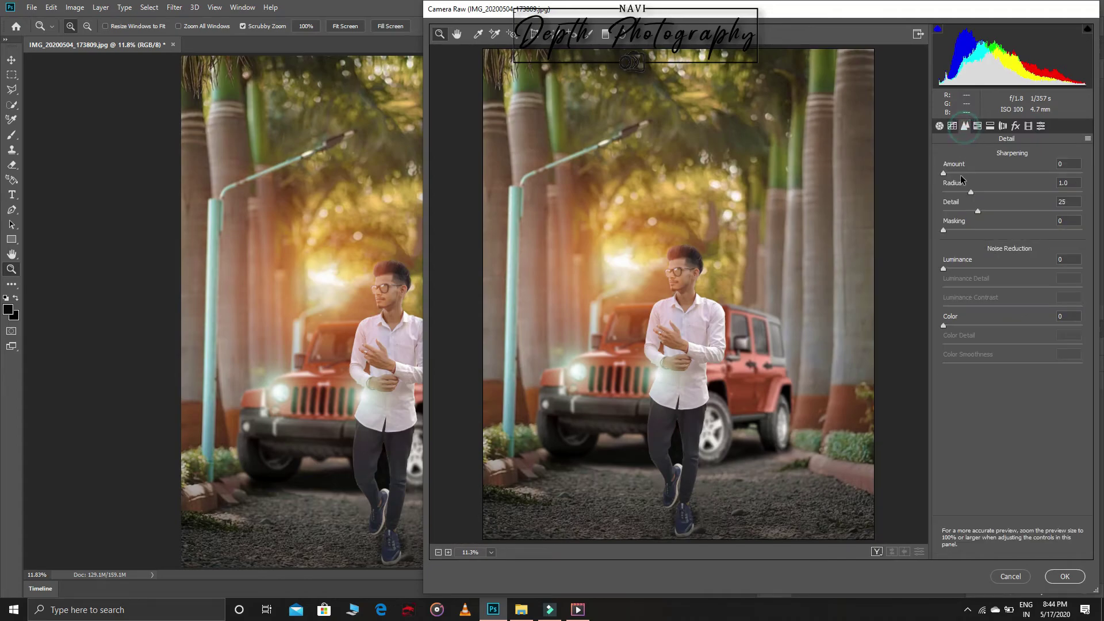
click(1015, 125)
mouse_move(1012, 274)
mouse_down()
mouse_move(963, 274)
mouse_move(980, 282)
mouse_move(974, 294)
mouse_up()
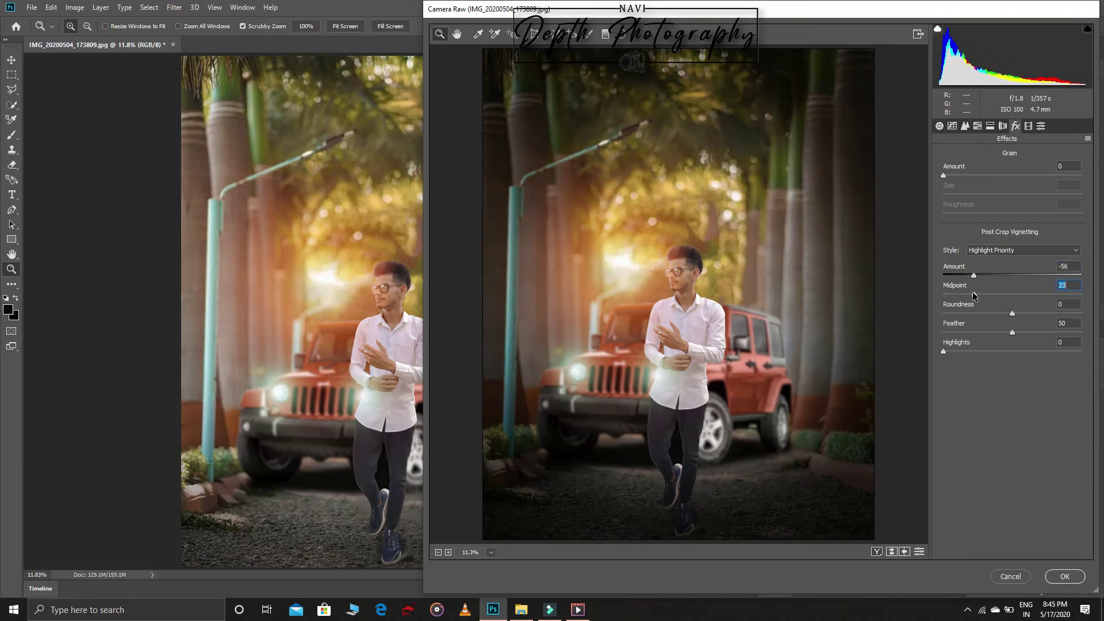
drag(1011, 331, 1084, 332)
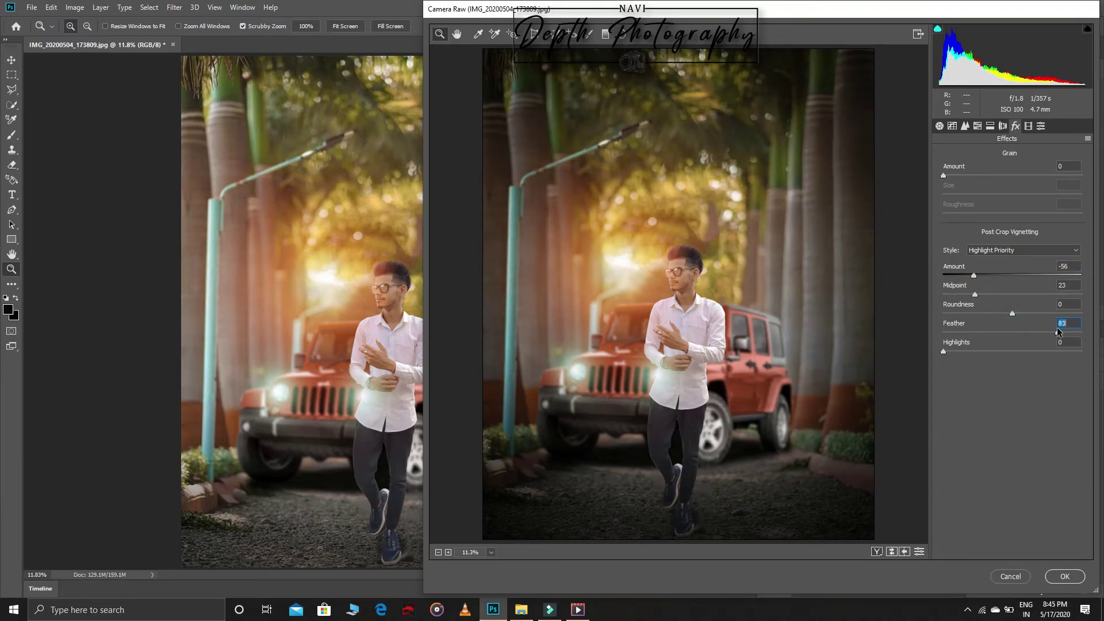
drag(948, 352, 1000, 353)
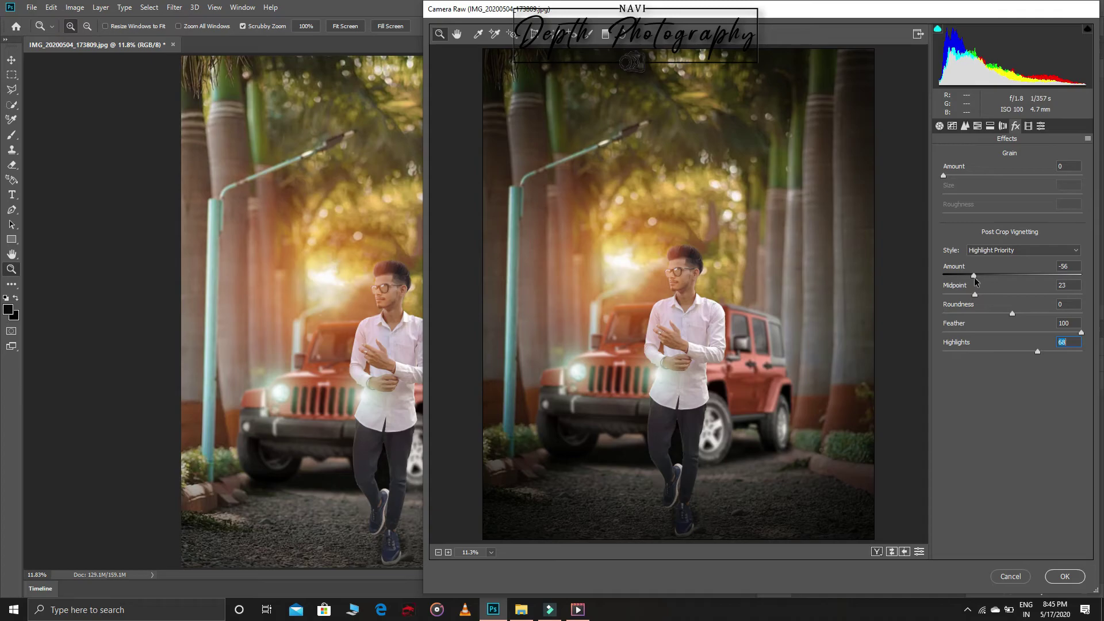
drag(974, 277, 987, 276)
click(1072, 576)
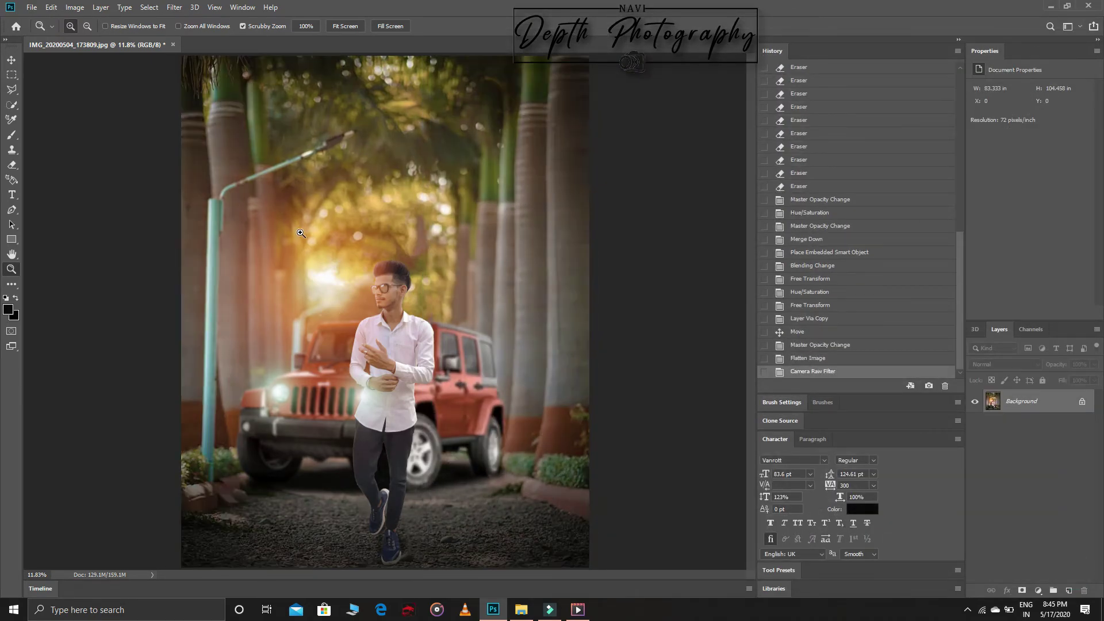
Step: Bring in the glow image and stretch it into a slanted beam across the upper left
click(521, 609)
mouse_move(319, 92)
mouse_down()
mouse_move(508, 593)
mouse_move(470, 368)
mouse_up()
drag(349, 266, 305, 180)
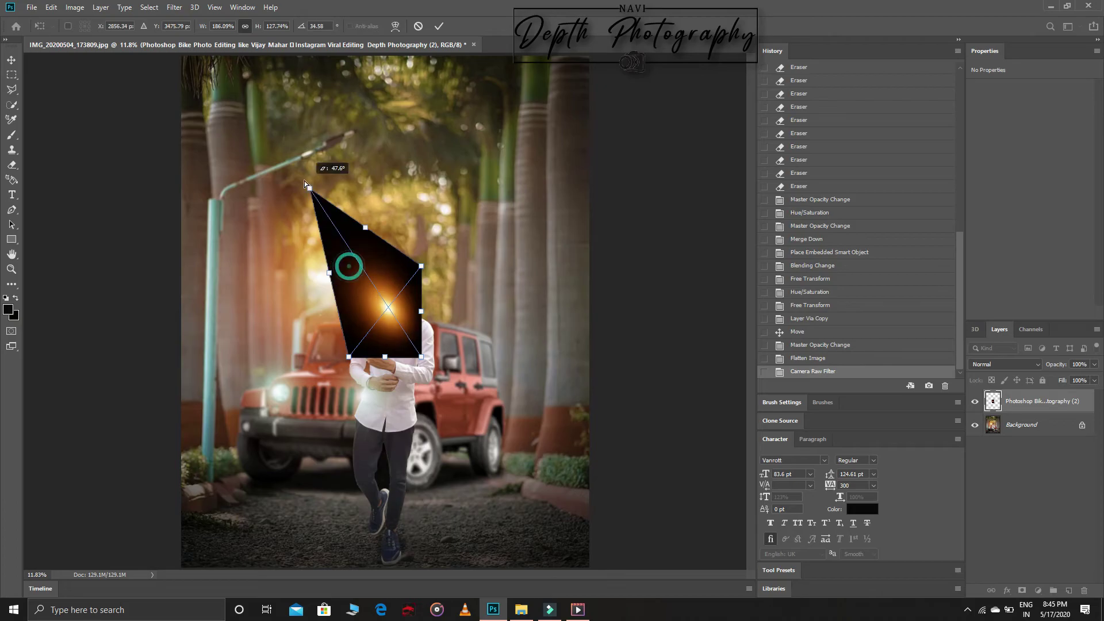
drag(421, 267, 422, 242)
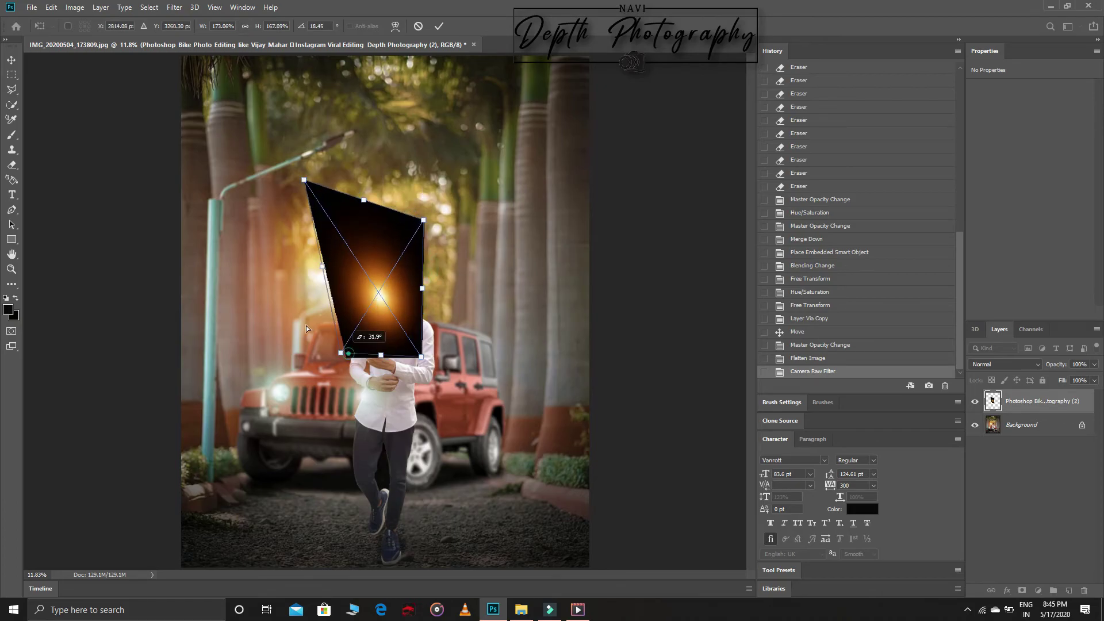
drag(348, 356, 256, 262)
right_click(435, 263)
click(460, 401)
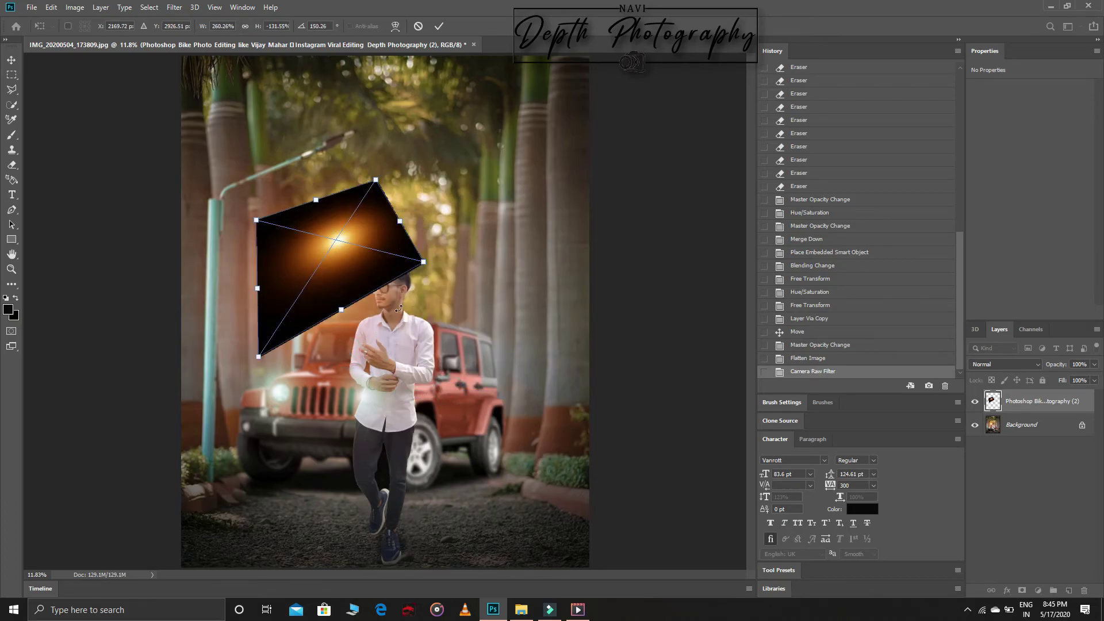
mouse_move(396, 236)
mouse_down()
mouse_move(432, 348)
mouse_move(391, 189)
mouse_up()
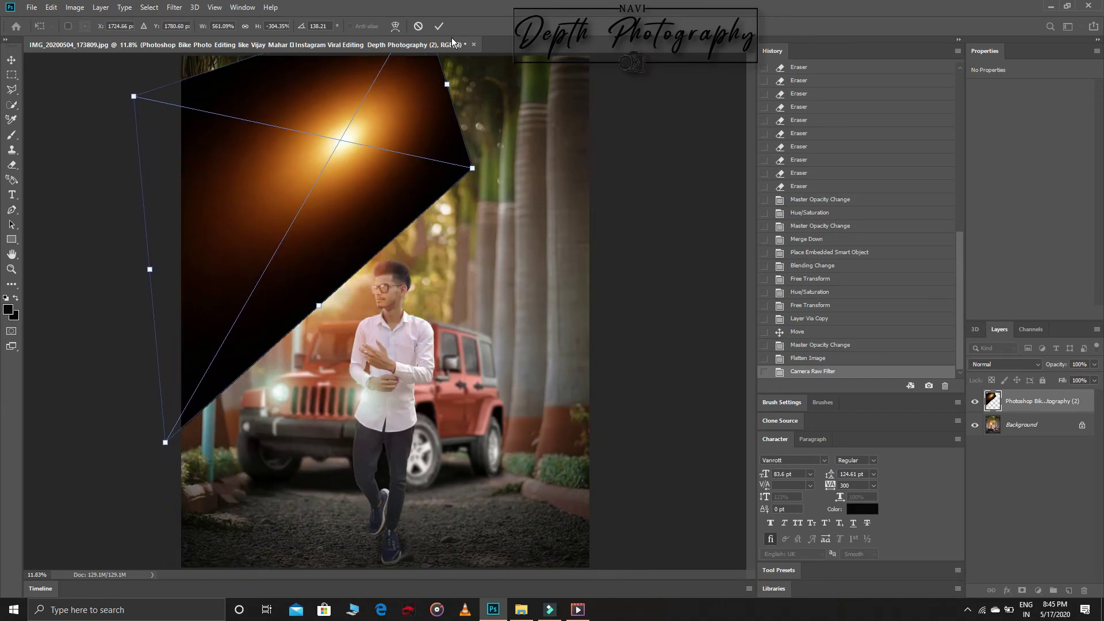
click(439, 26)
key(z)
Step: Set the glow to Screen at 74% opacity and move it up-left near the lamp post
click(1005, 364)
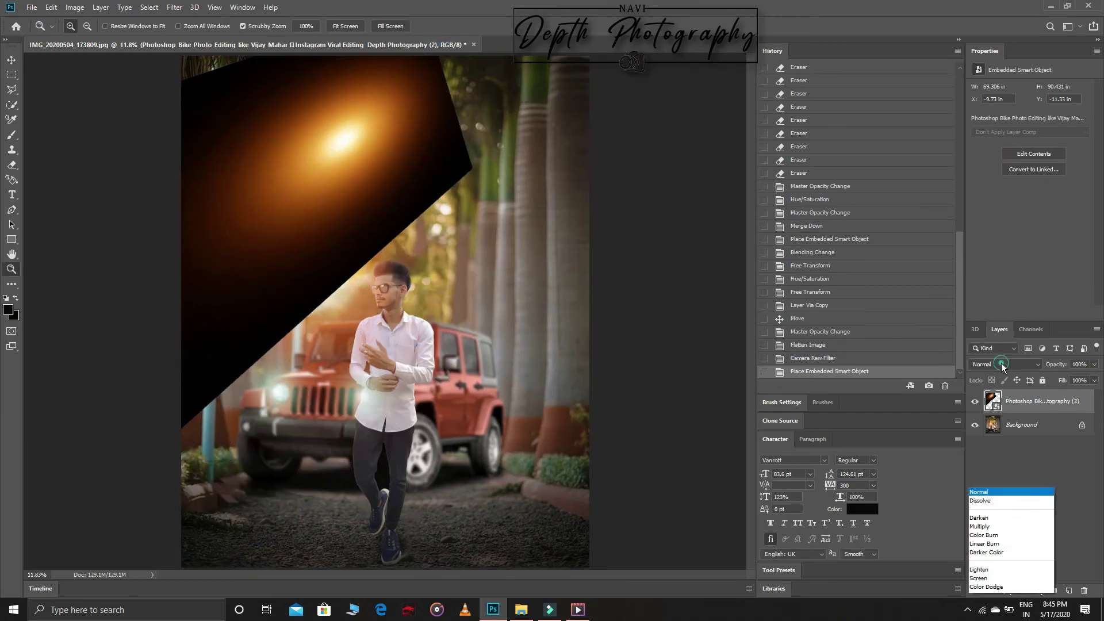
click(985, 406)
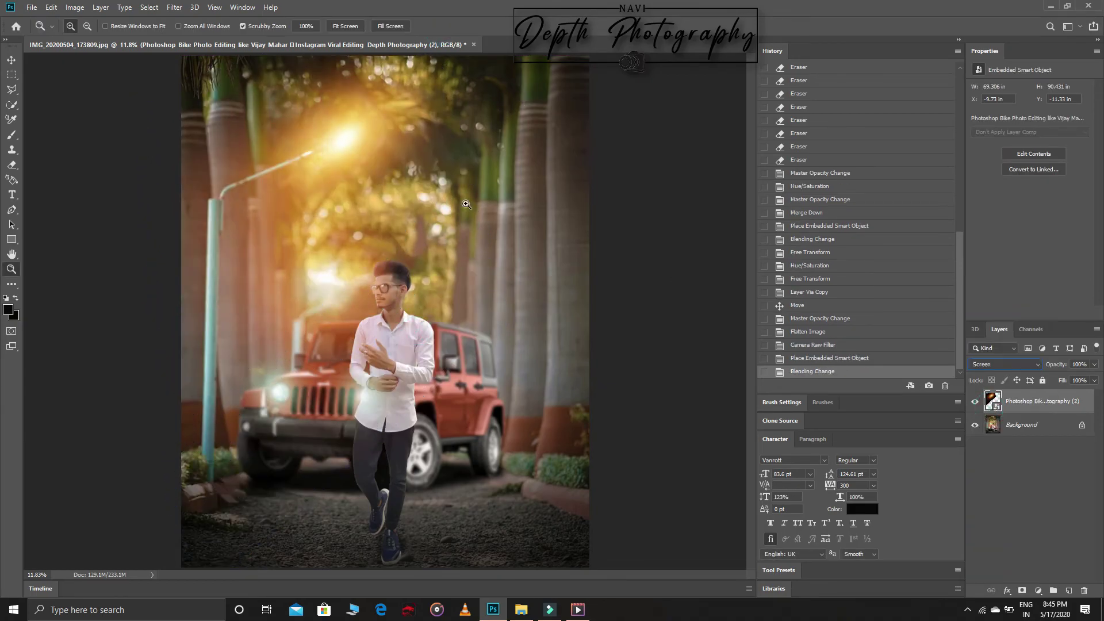
drag(345, 149, 342, 154)
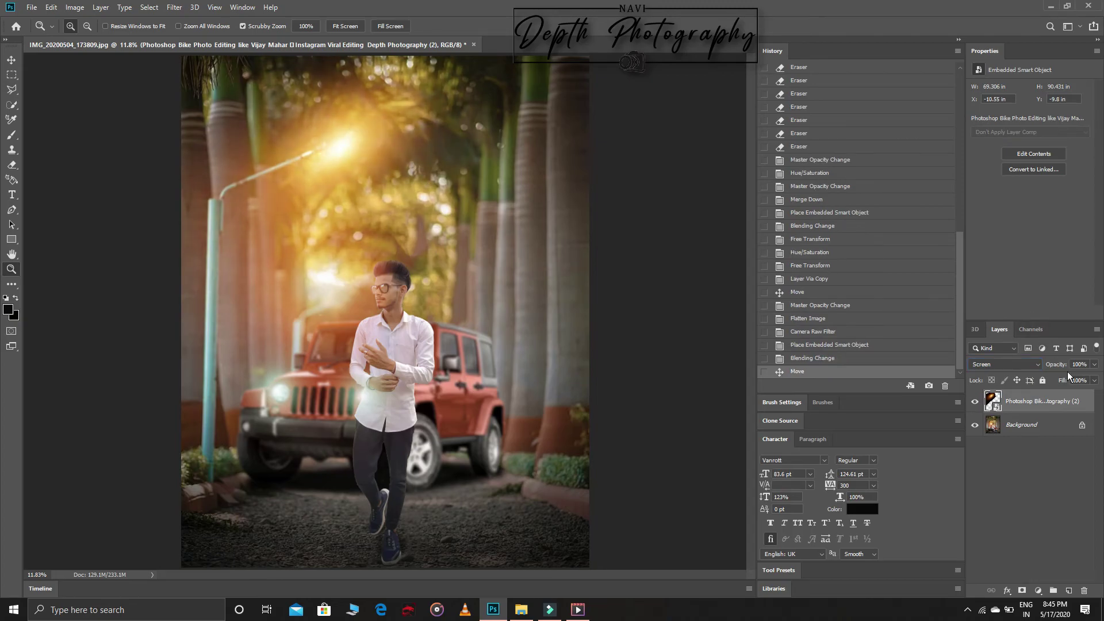
mouse_move(1064, 367)
mouse_down()
mouse_move(1047, 367)
mouse_move(1062, 366)
mouse_up()
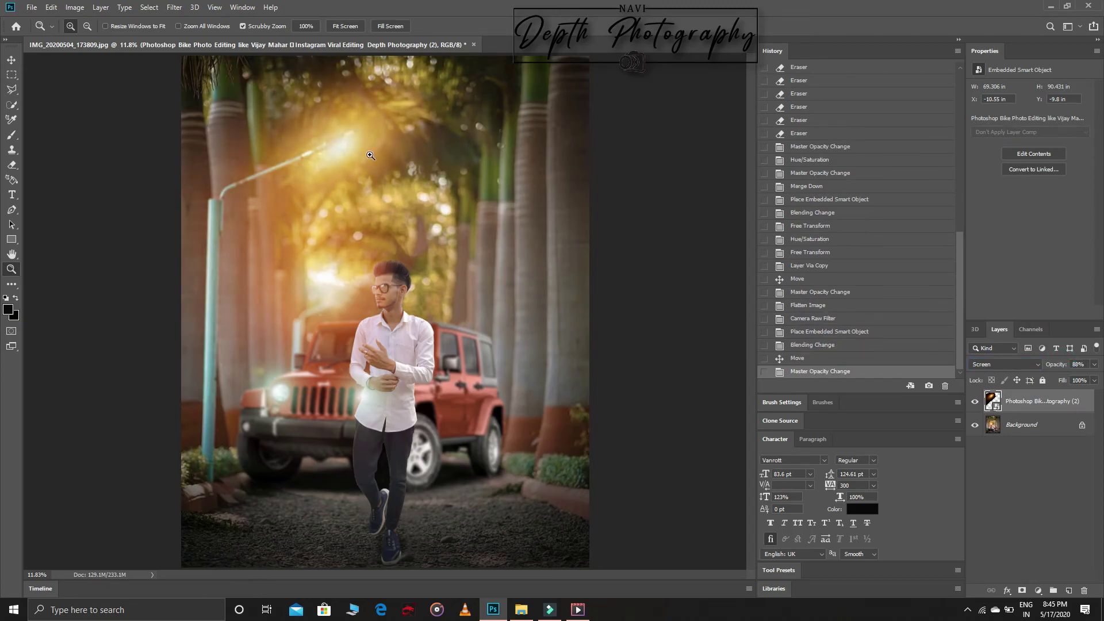
drag(347, 151, 340, 142)
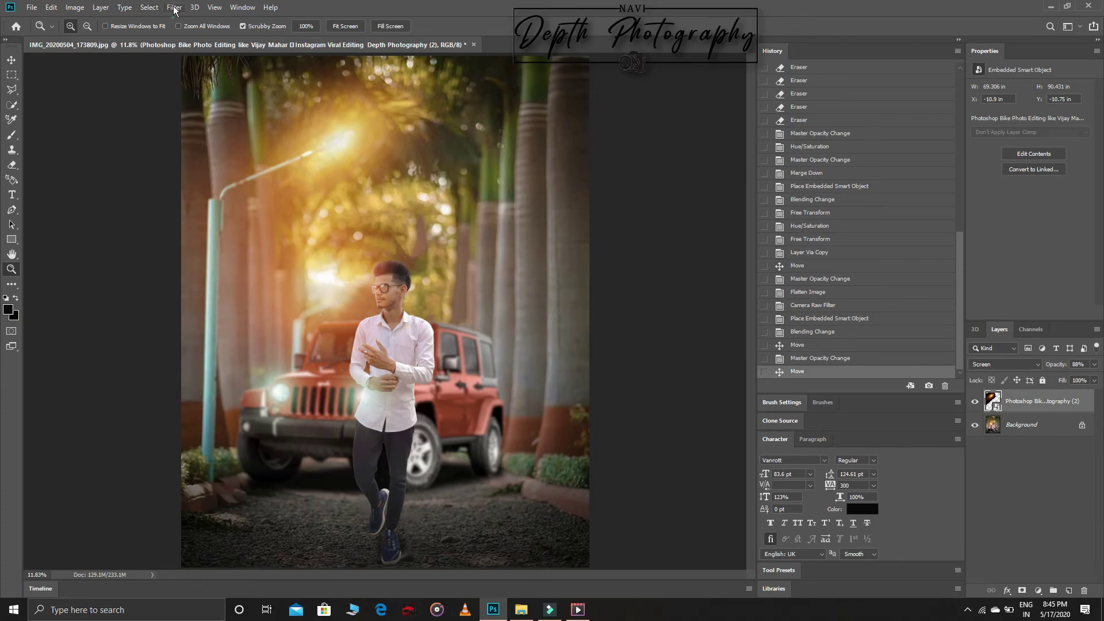
Step: Tint the glow pale lavender with Hue/Saturation (Hue about -127, Saturation -72) and dim it to 72%
click(75, 7)
click(239, 96)
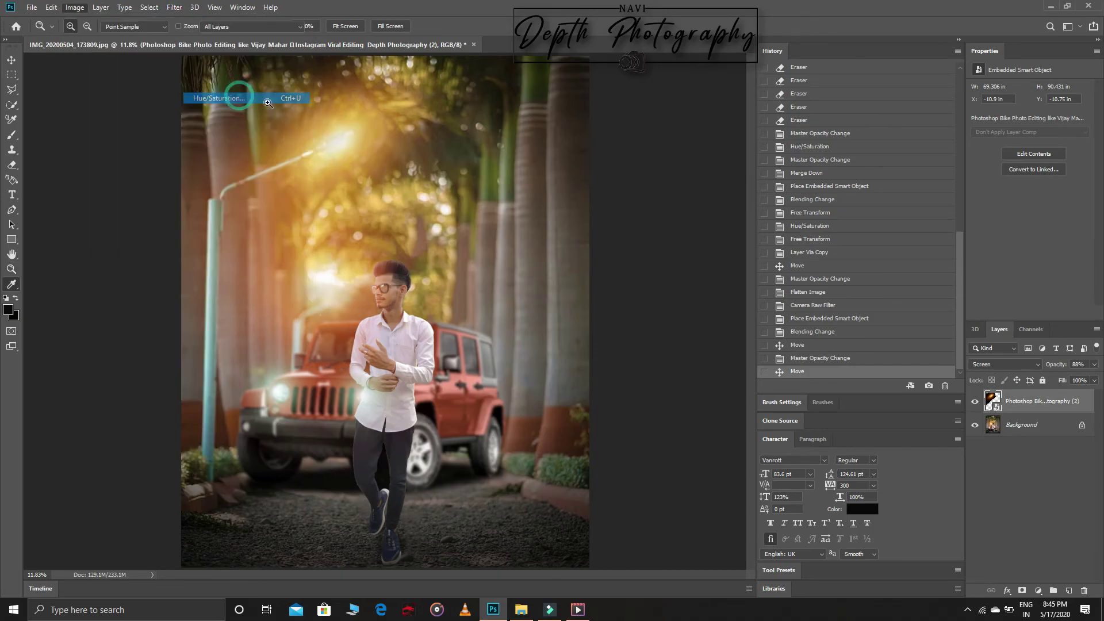
mouse_move(520, 198)
mouse_down()
mouse_move(571, 195)
mouse_move(477, 196)
mouse_move(477, 224)
mouse_up()
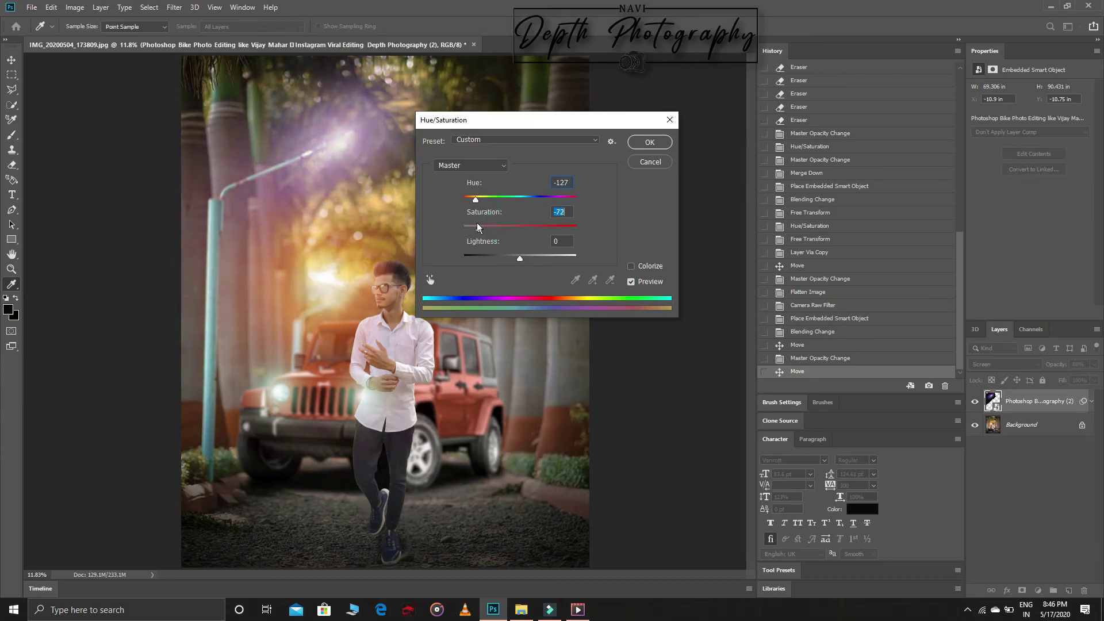
click(649, 142)
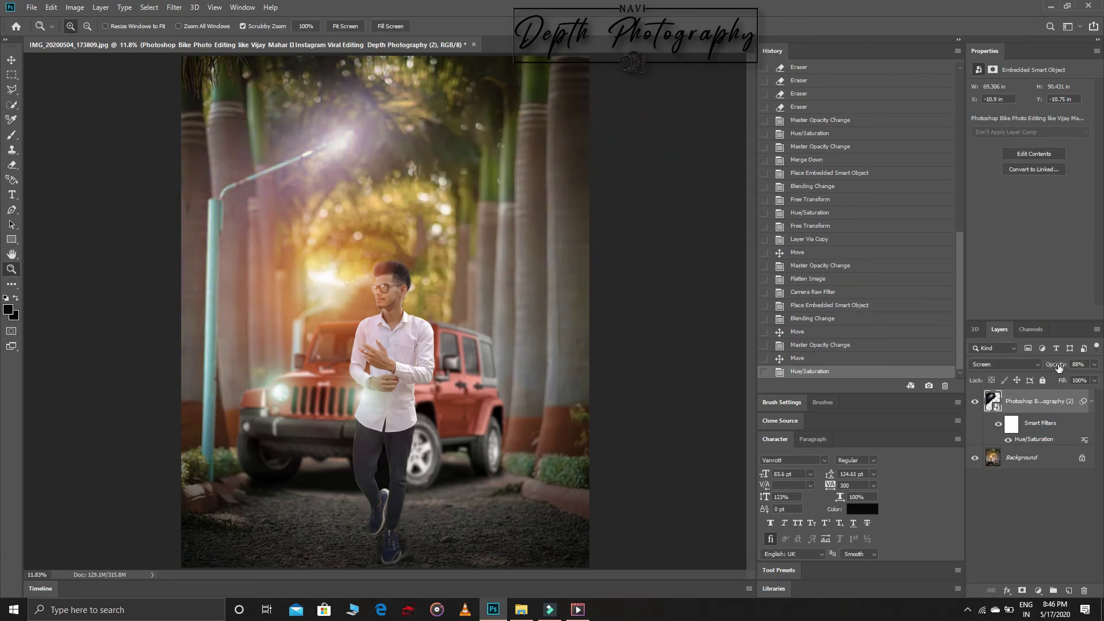
drag(1058, 368, 1050, 365)
Step: Merge the flare layer into the background and duplicate it onto a new layer
right_click(1061, 401)
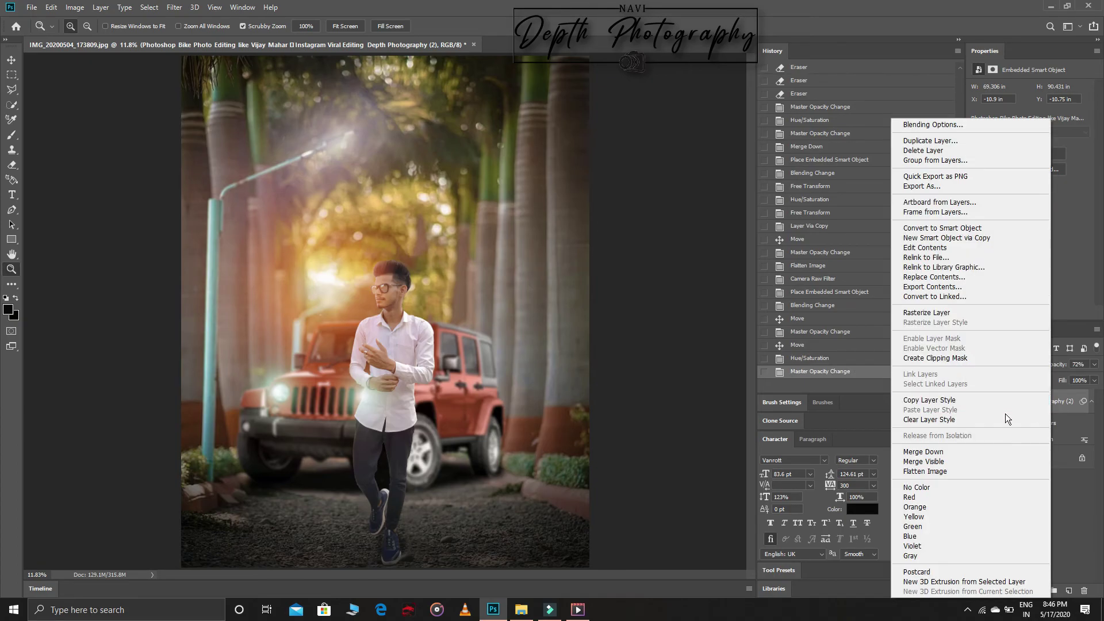
click(920, 447)
key(ctrl+j)
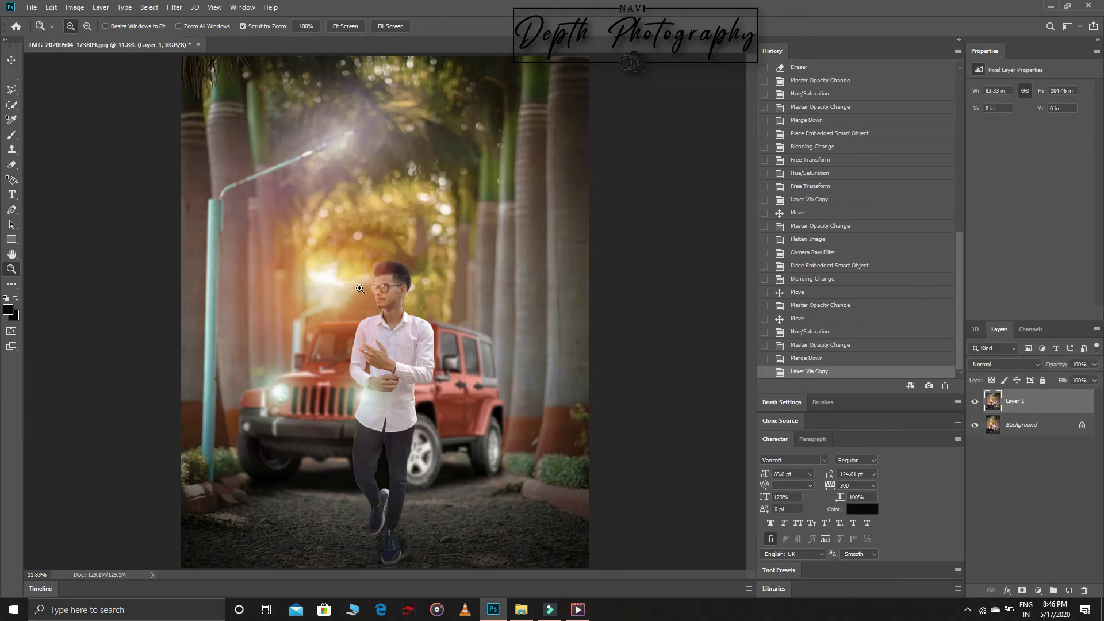
Step: Apply High Pass to the copy and set its blend mode to Linear Light
click(175, 7)
mouse_move(184, 236)
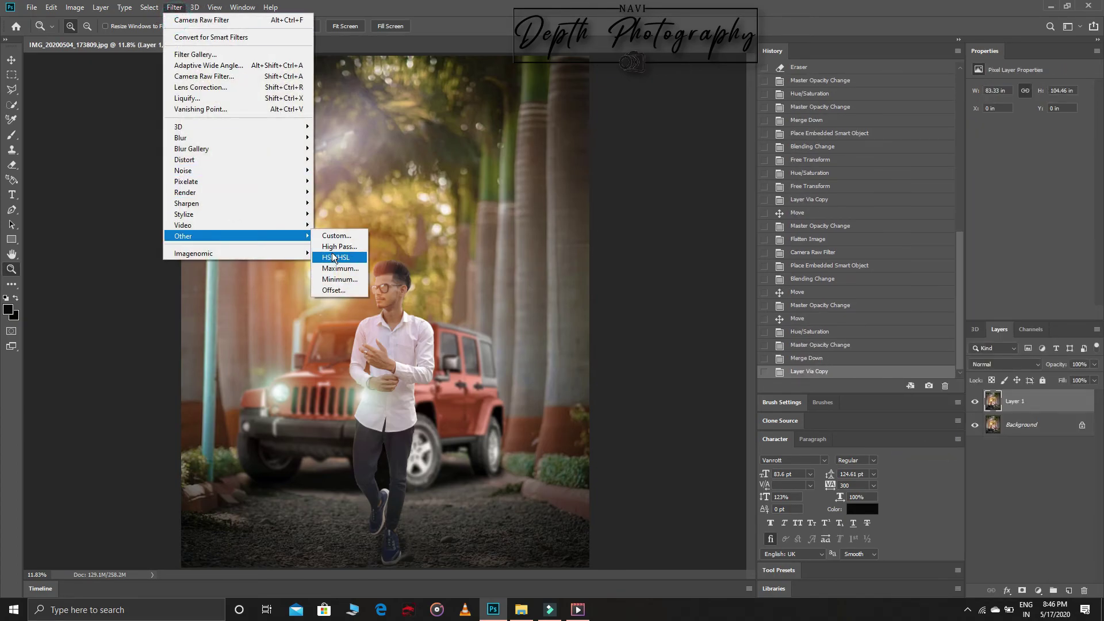
click(333, 248)
click(611, 145)
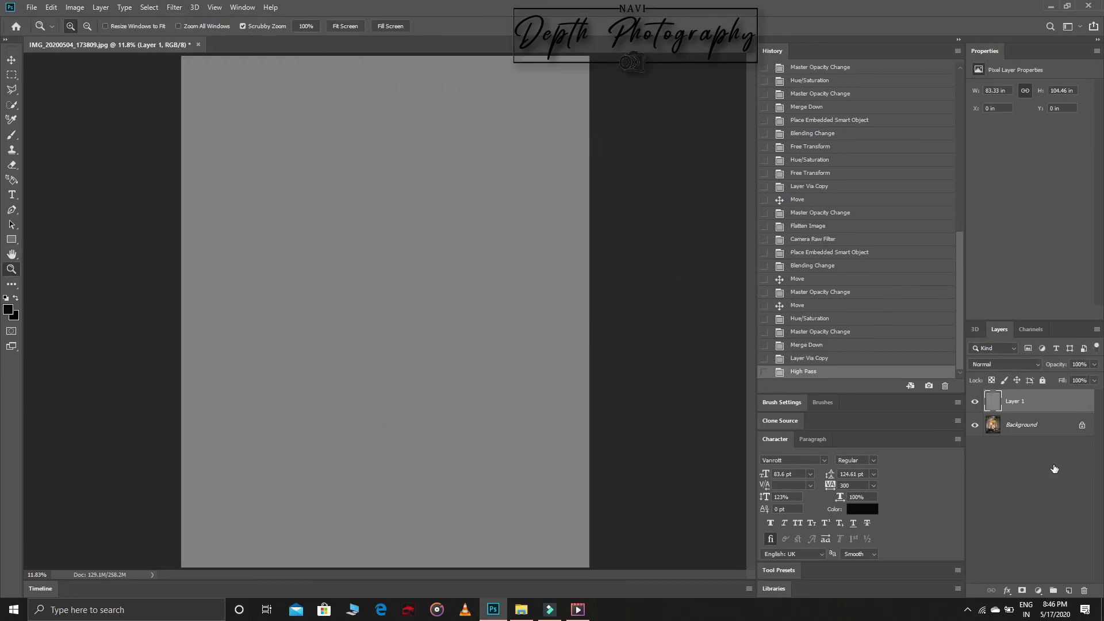
click(1038, 363)
click(1005, 479)
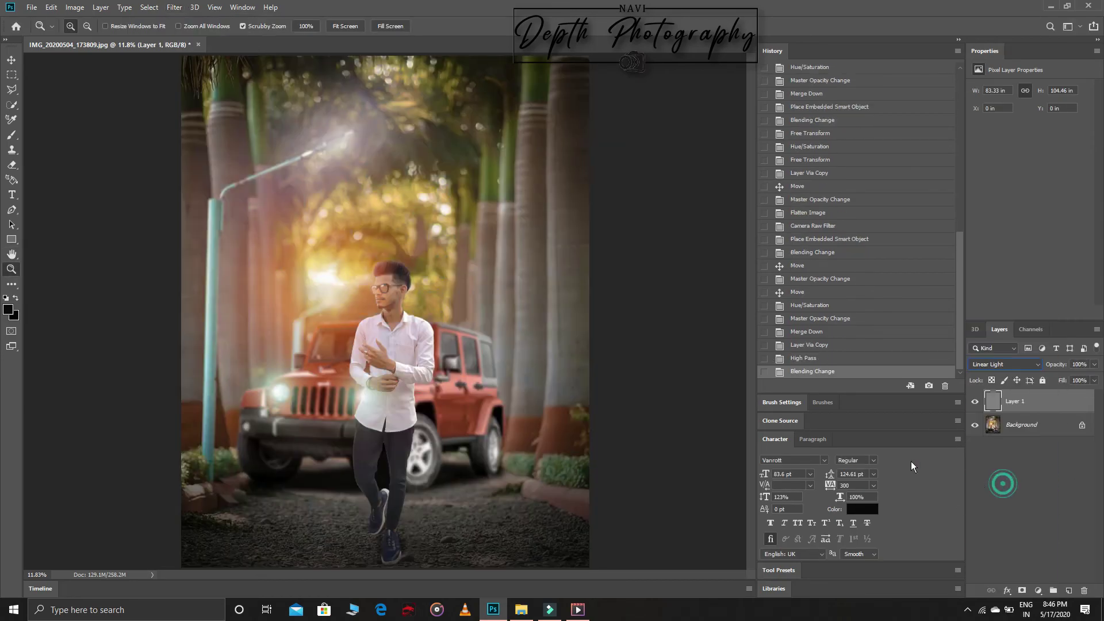
Step: Erase the sharpening over the hairline and hair with a 49% opacity, 66% flow eraser
drag(382, 284, 437, 284)
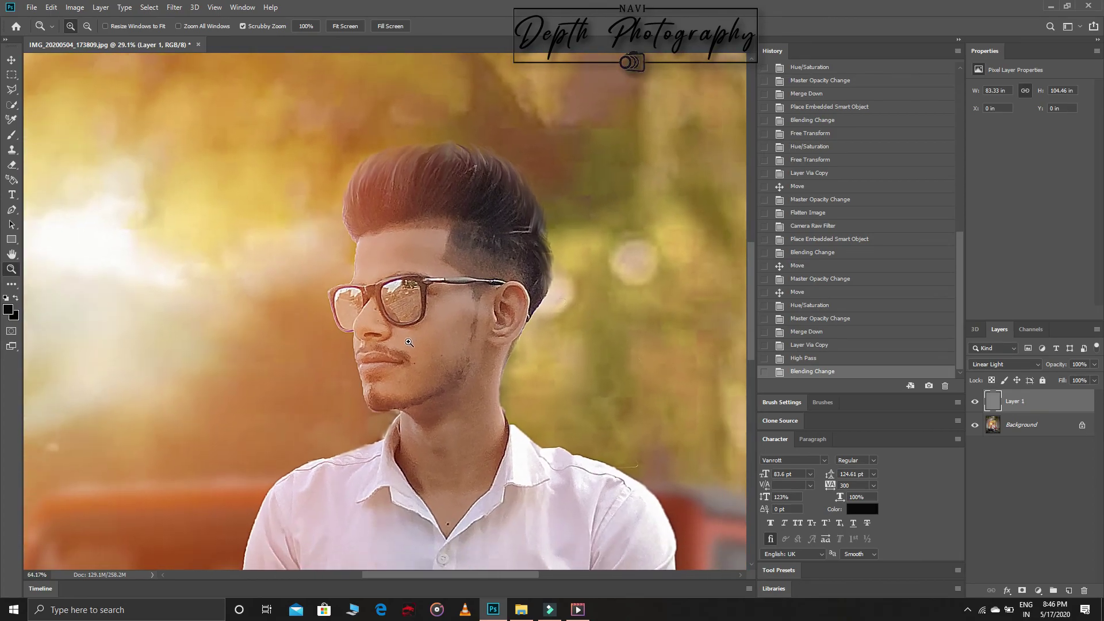
click(11, 165)
click(523, 319)
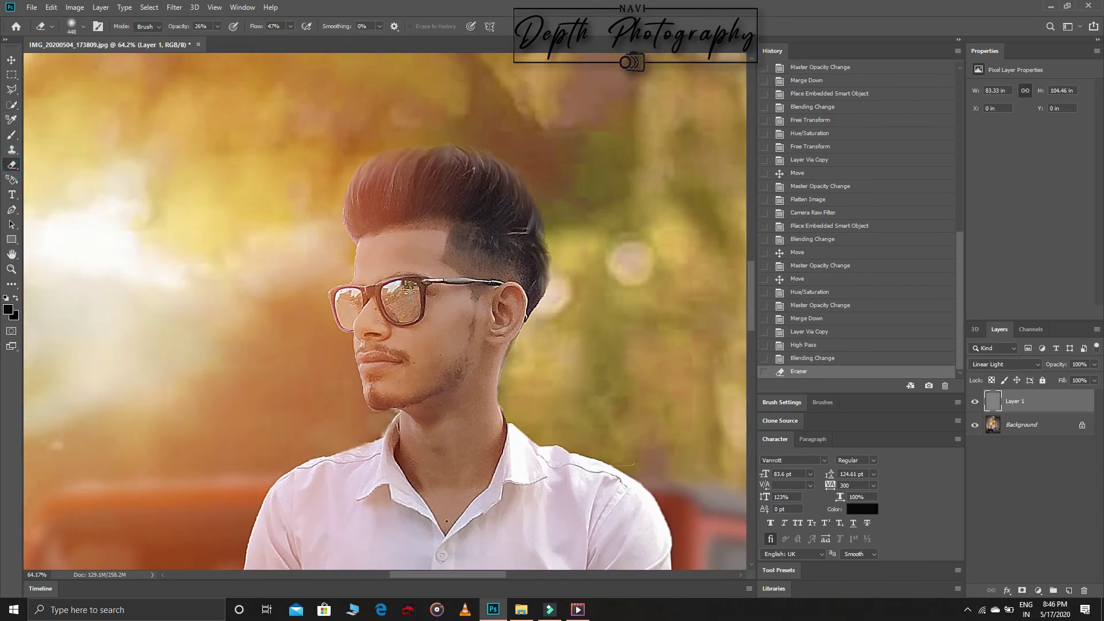
right_click(523, 319)
click(196, 24)
drag(258, 27, 270, 27)
click(361, 296)
click(364, 271)
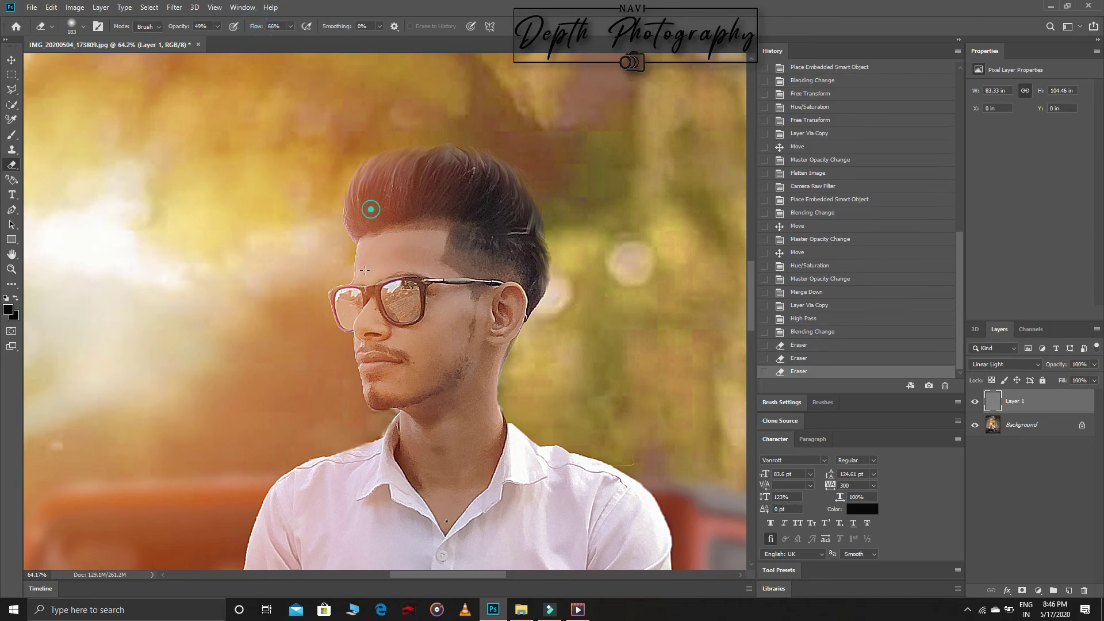
click(362, 209)
click(481, 176)
click(389, 178)
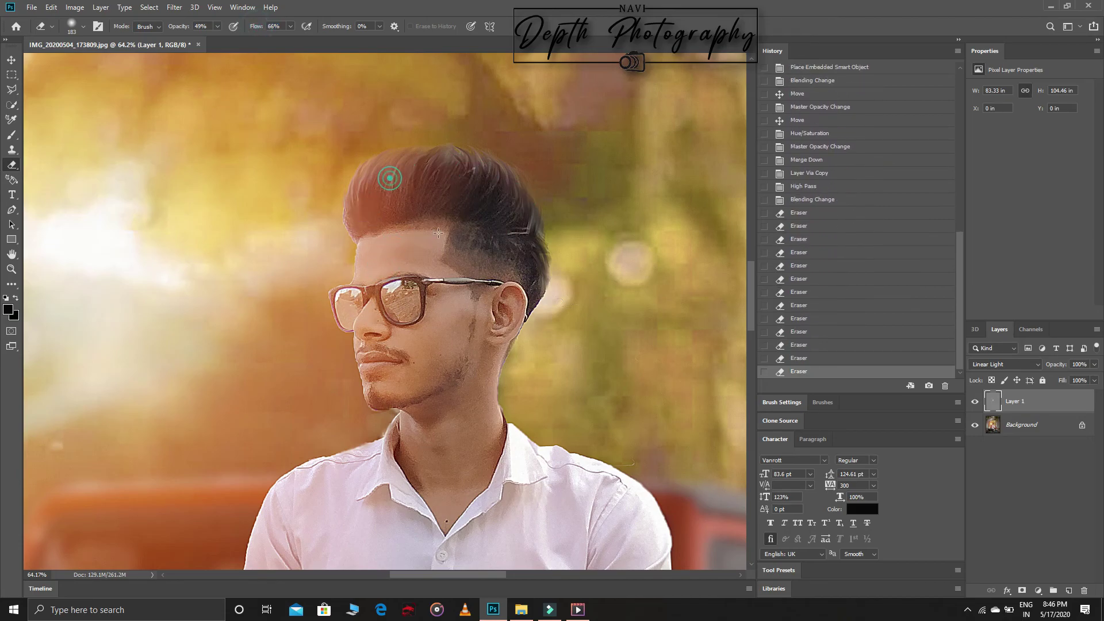
click(438, 233)
click(432, 299)
click(480, 323)
Step: Enlarge the eraser to 259 px and erase sharpening from the face and glasses
right_click(508, 296)
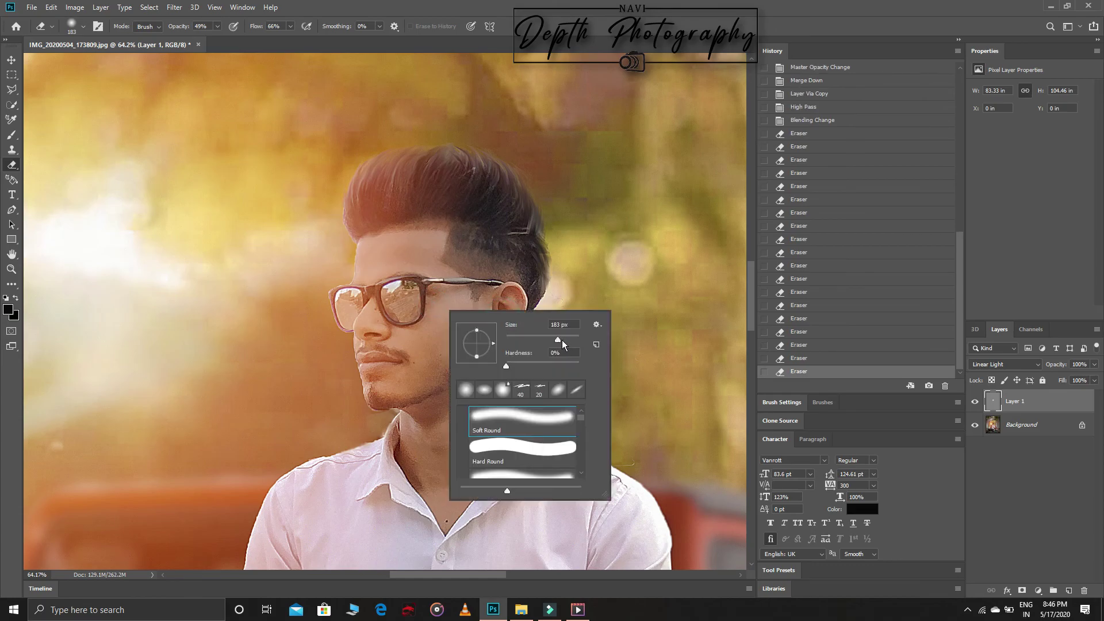
drag(558, 340, 568, 340)
click(414, 323)
click(416, 360)
click(481, 353)
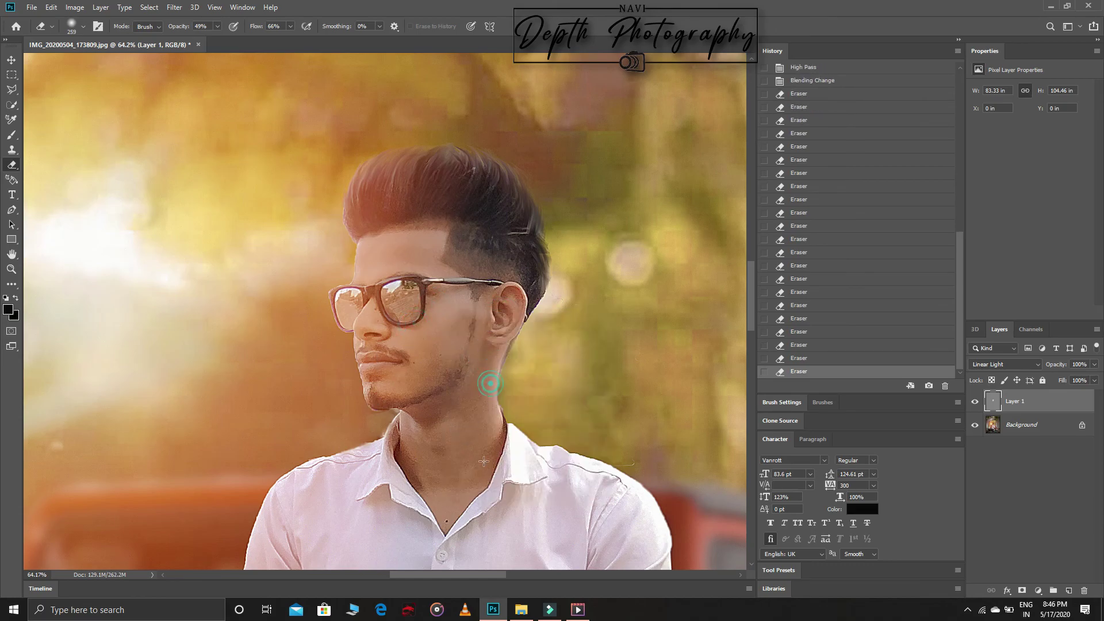
click(497, 446)
click(414, 443)
click(396, 280)
Step: Lower the sharpening layer's opacity to 22% and view the whole image
scroll(417, 351, down, 3)
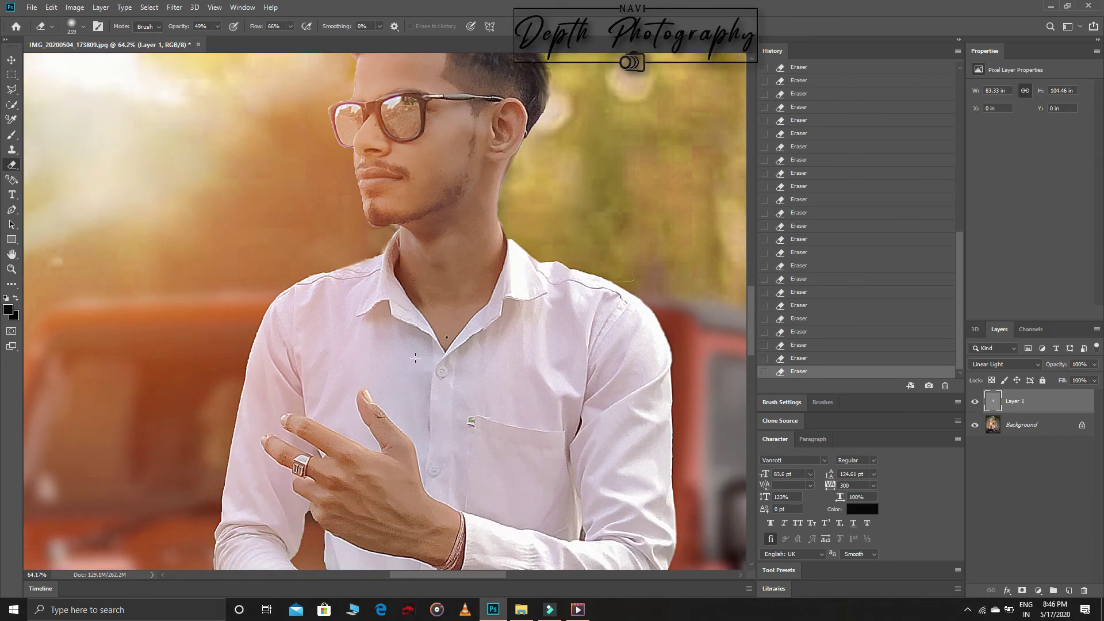
scroll(353, 388, down, 2)
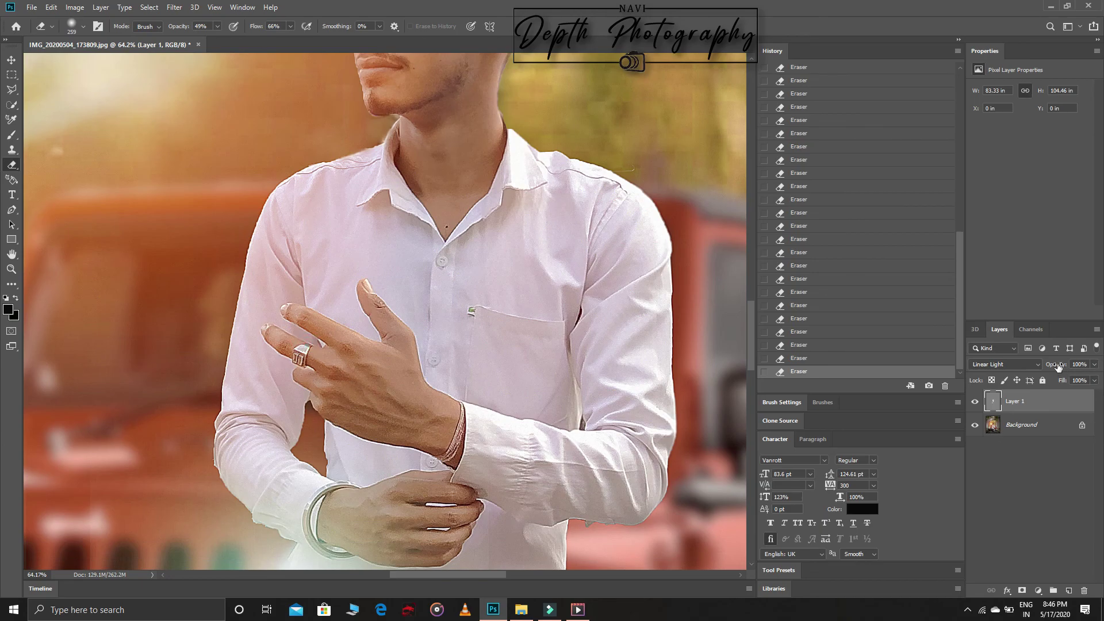
drag(1058, 367, 1012, 368)
key(z)
key(ctrl+0)
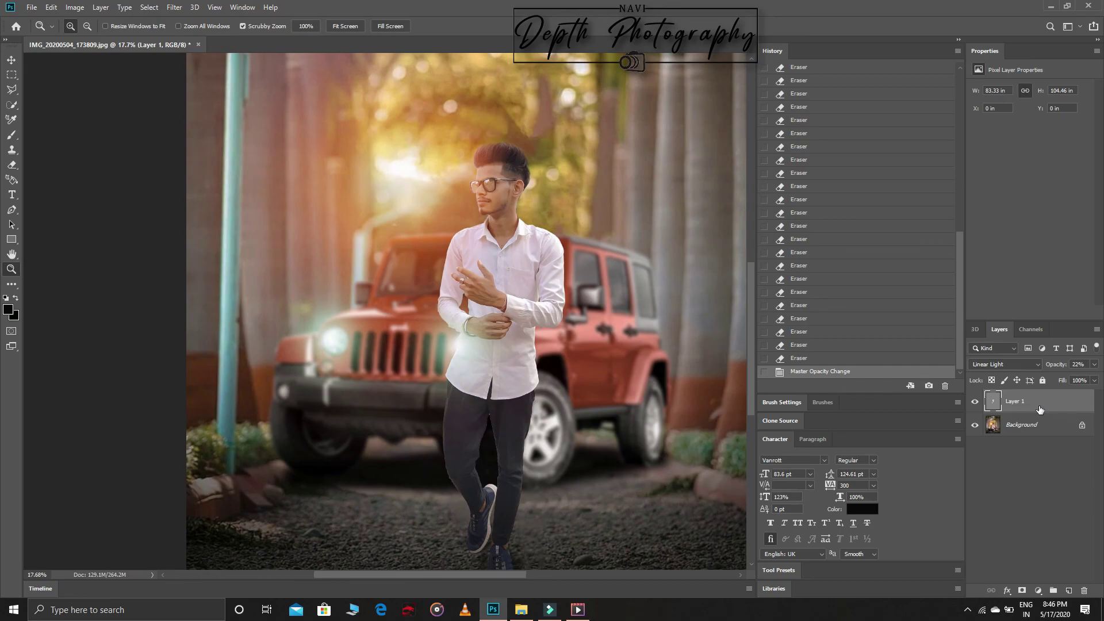
Step: Merge the High Pass sharpening layer down into the Background
right_click(1040, 409)
click(954, 452)
drag(554, 320, 505, 324)
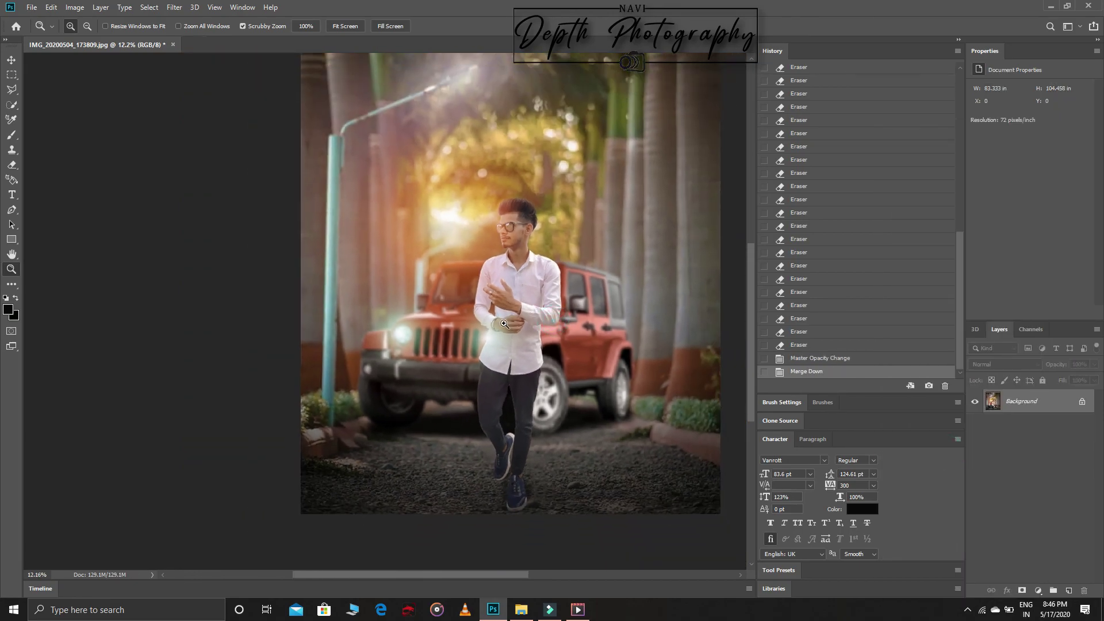
Step: Darken the lower part of the image with a soft gradient pass
click(12, 284)
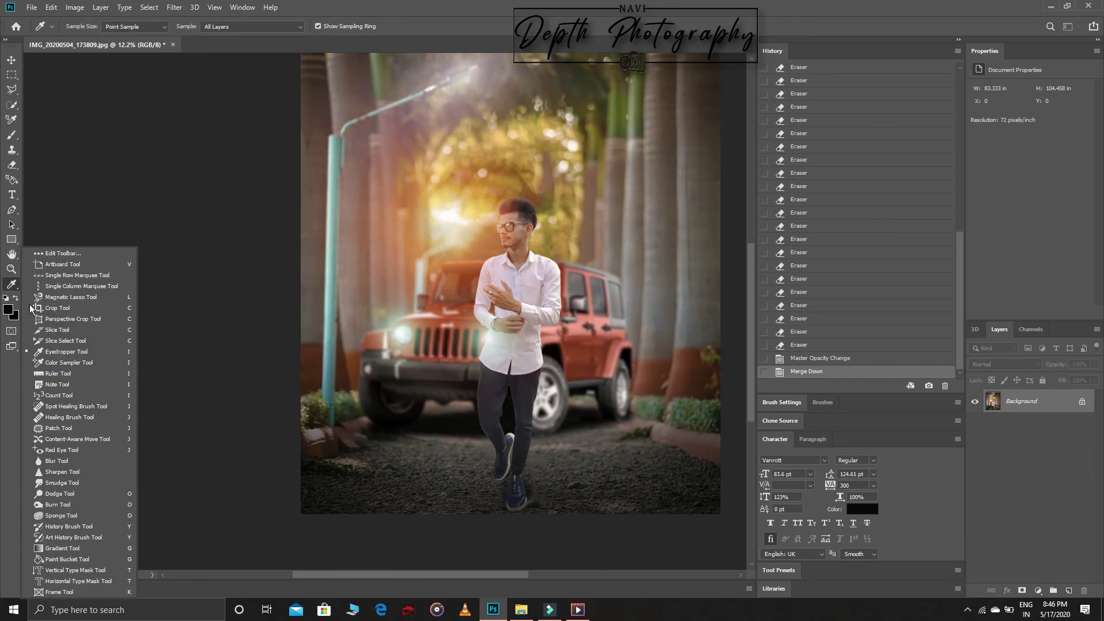
click(63, 551)
drag(512, 525, 515, 460)
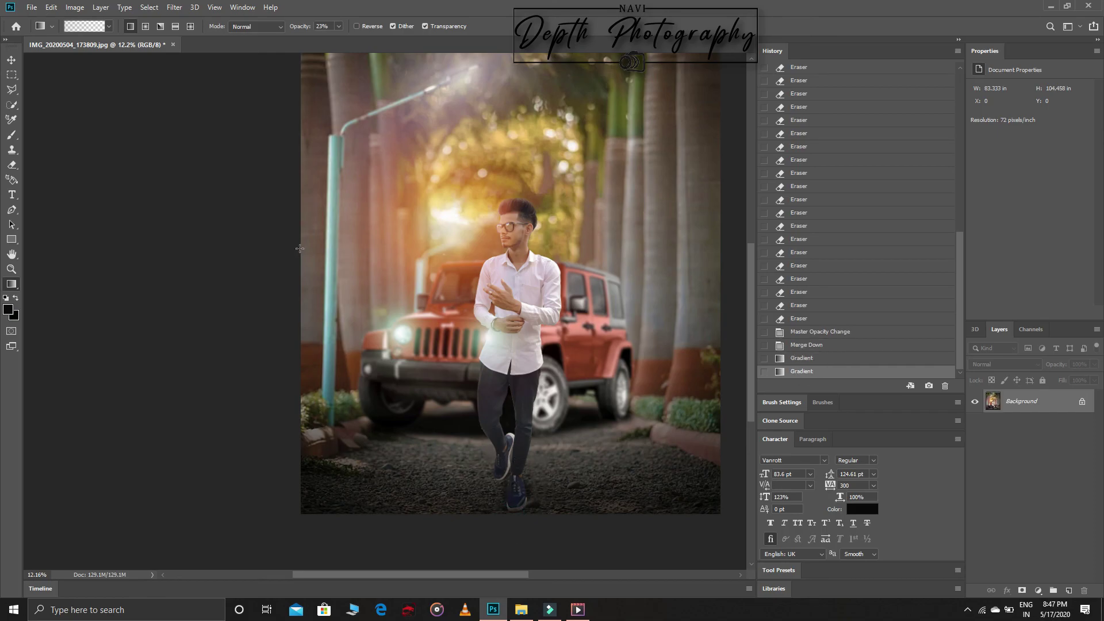
click(11, 269)
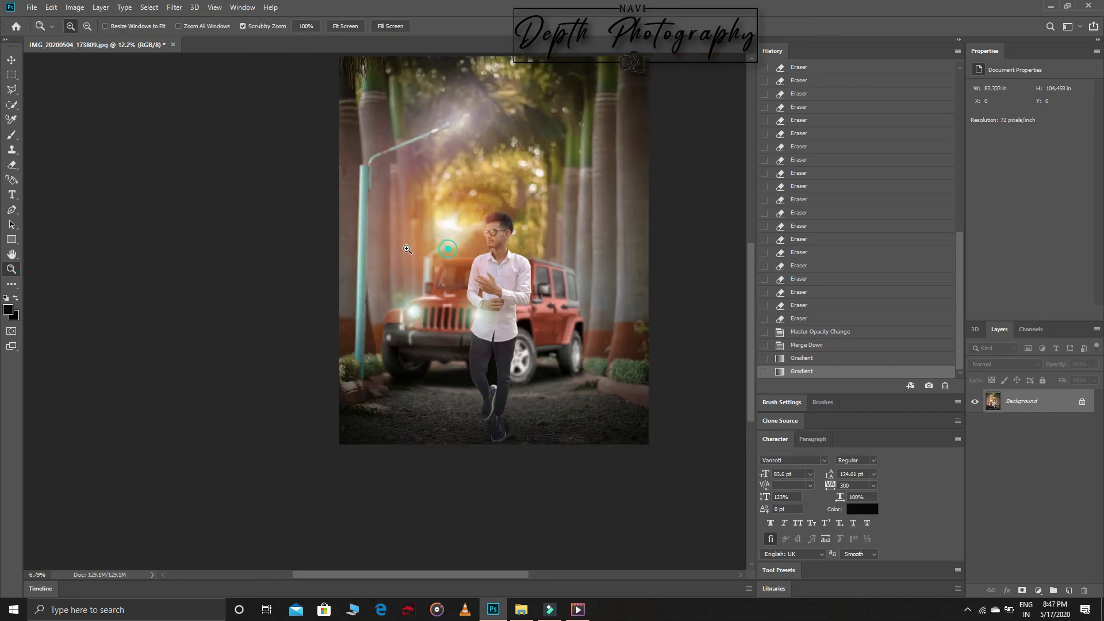
drag(437, 257, 444, 257)
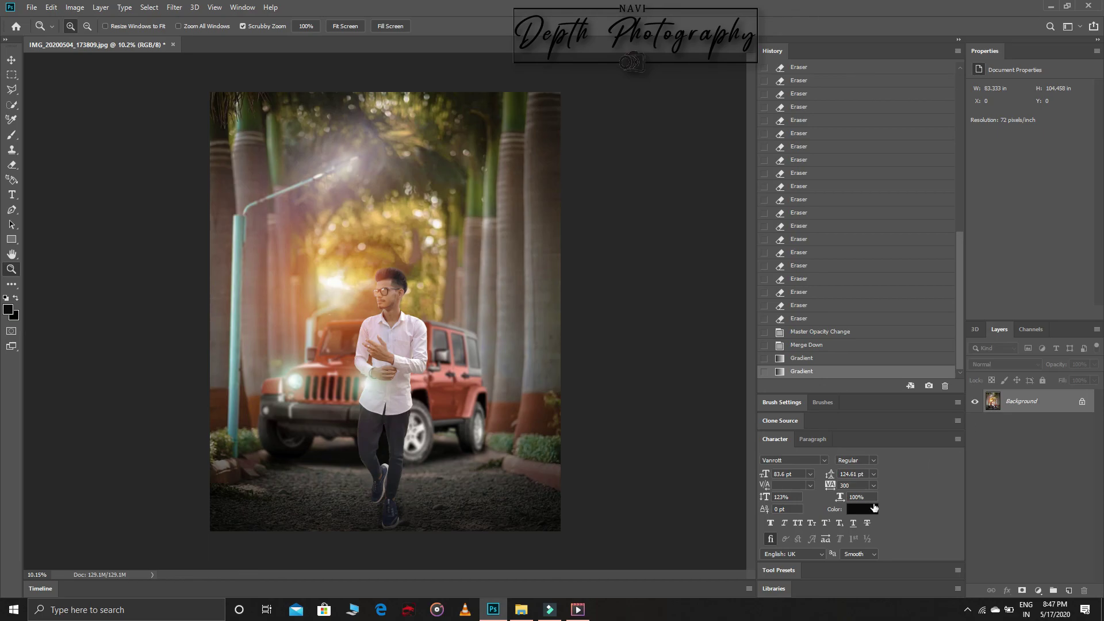
click(967, 611)
click(960, 581)
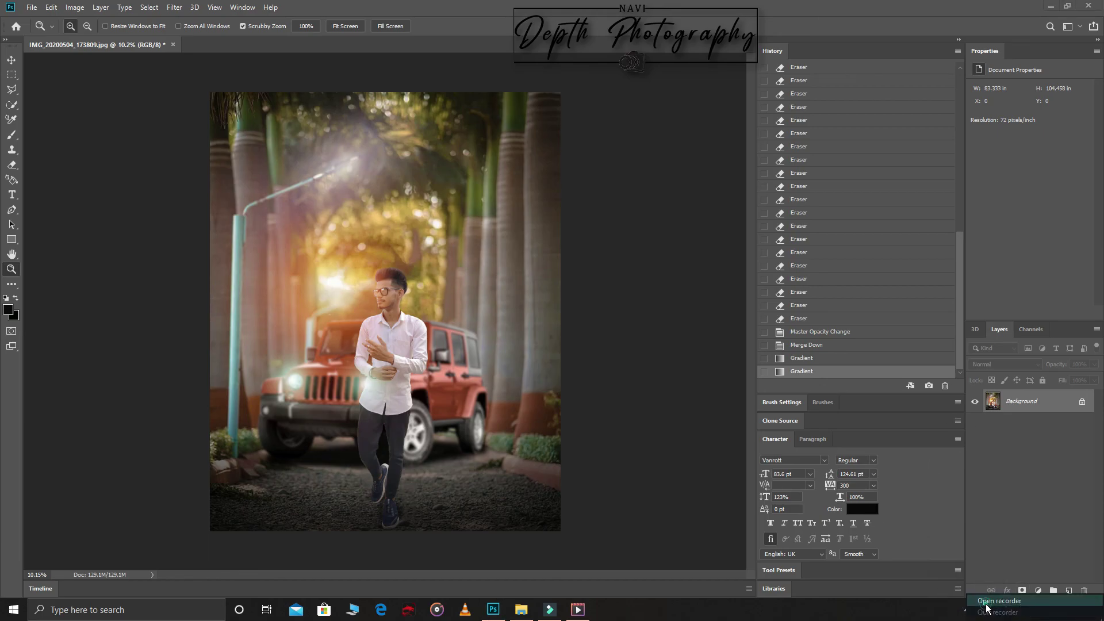